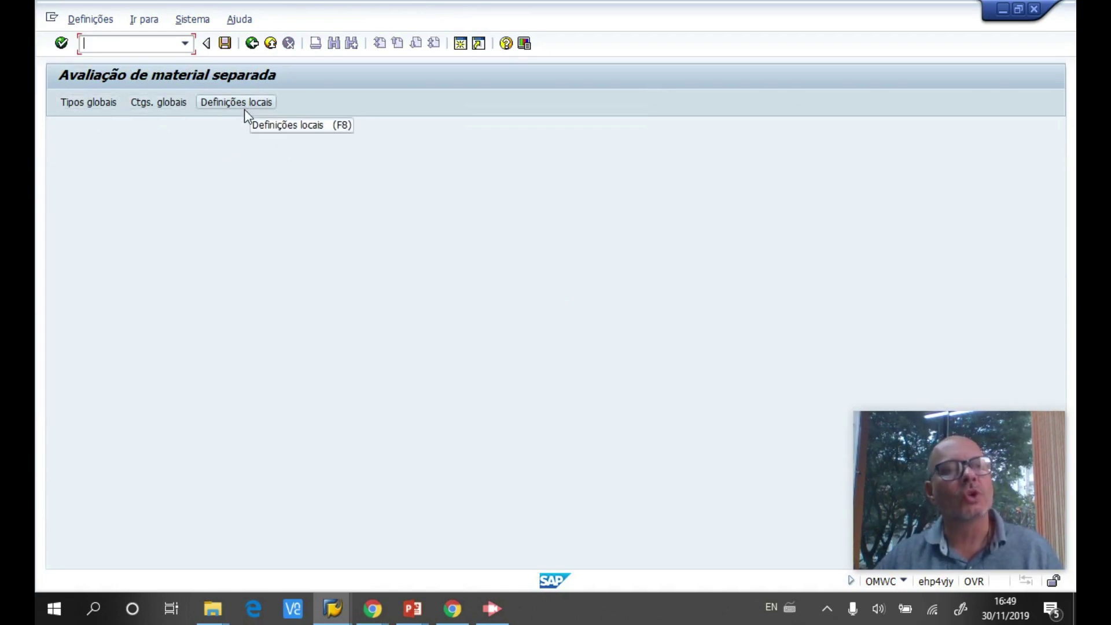
- Open the global valuation types and review the Avaliação Separada slide showing valuation categories and types in the PowerPoint presentation
click(87, 104)
key(alt+Tab)
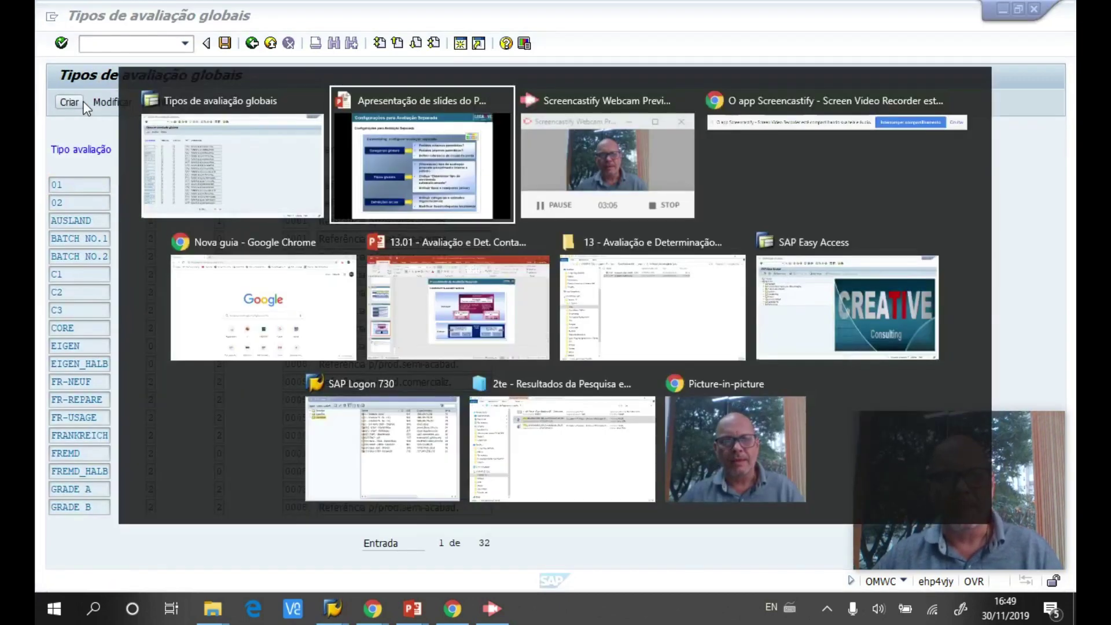
key(Right)
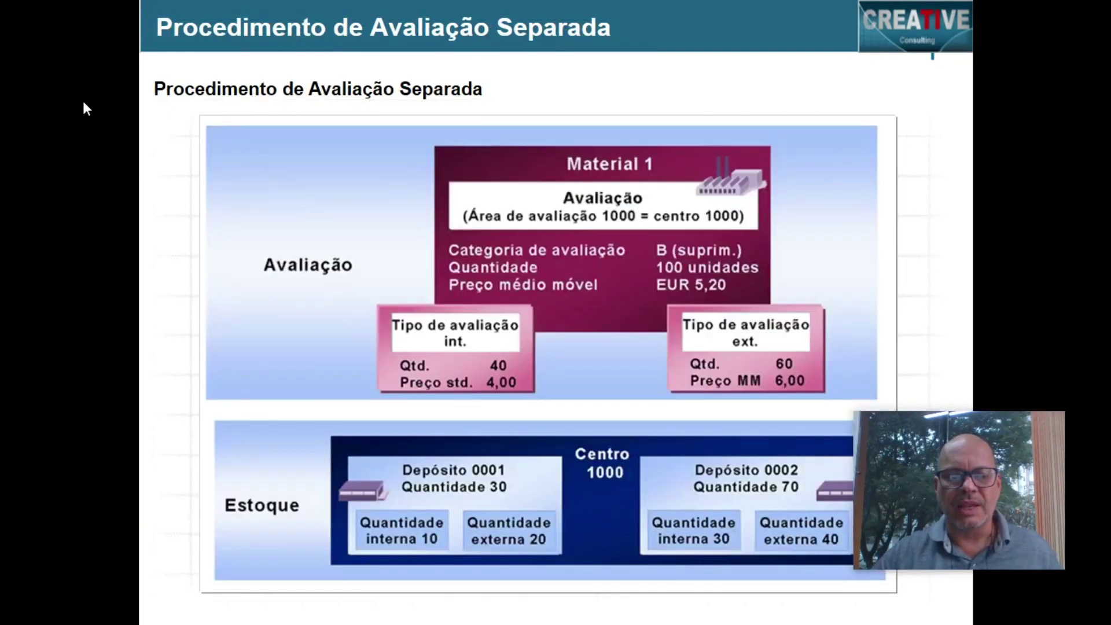
key(Right)
key(Right)
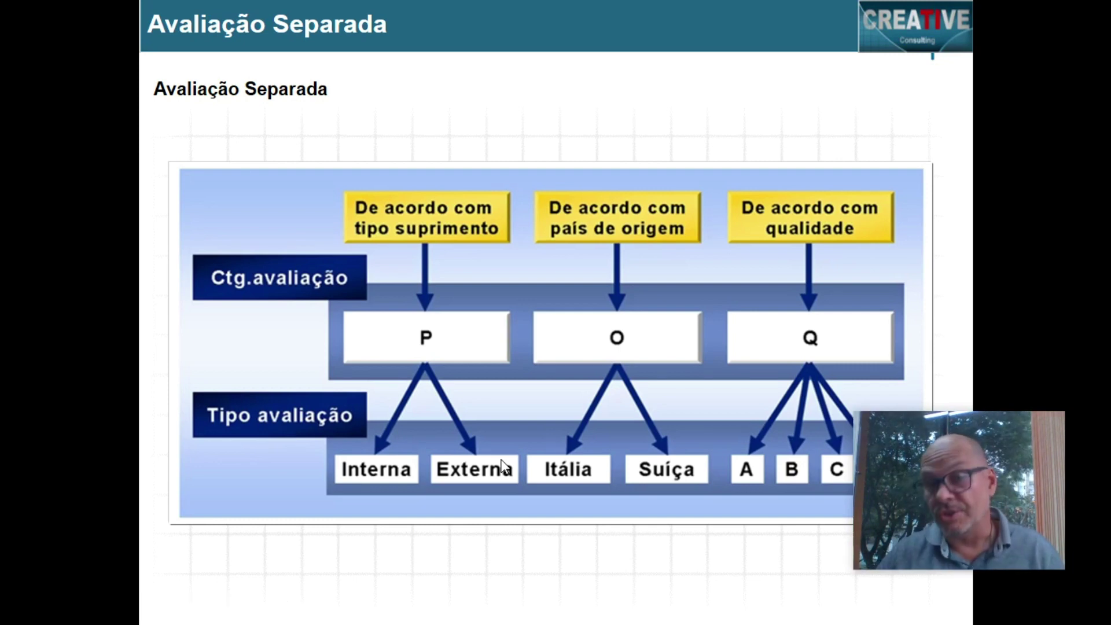
key(alt+Tab)
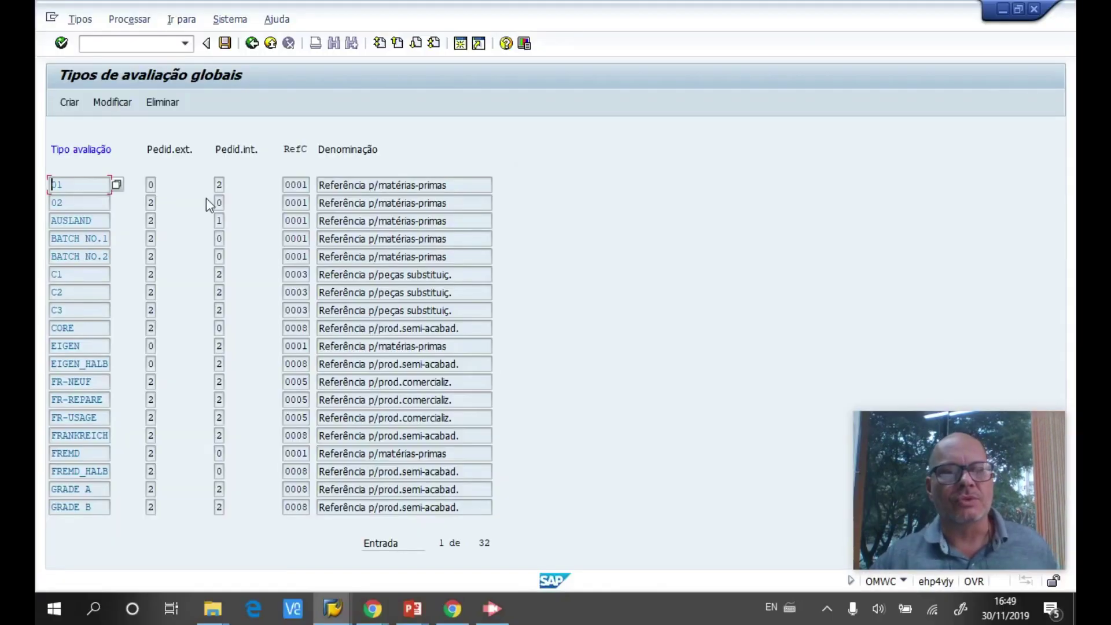
- Start a new global valuation type named consumo in SAP and set Pedidos externos to 2, Pedidos externos permitidos
click(67, 105)
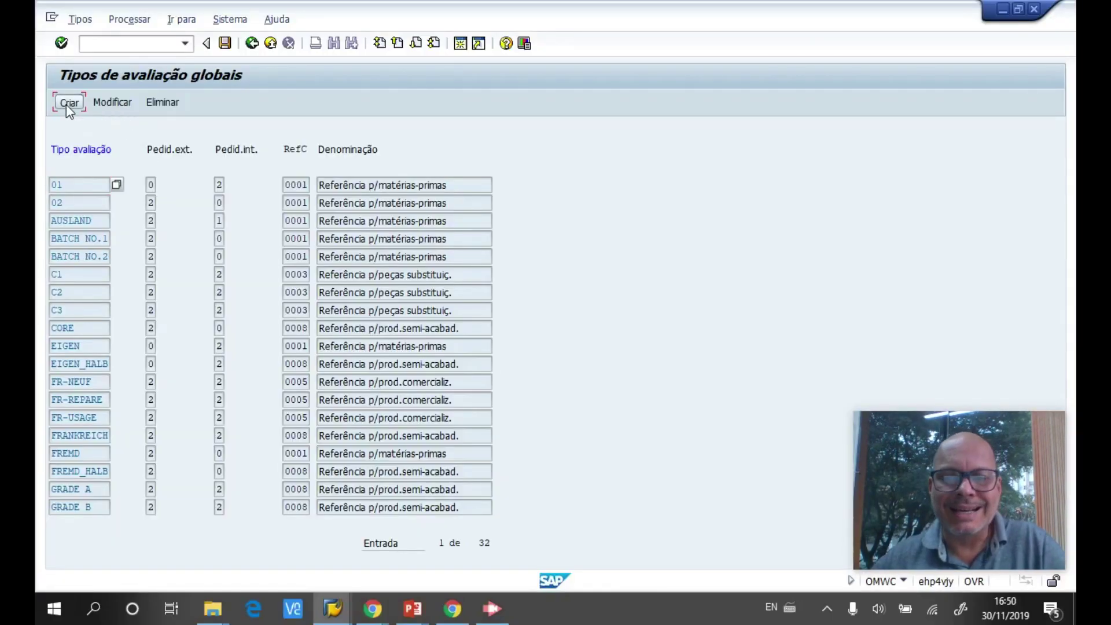
text(consumo)
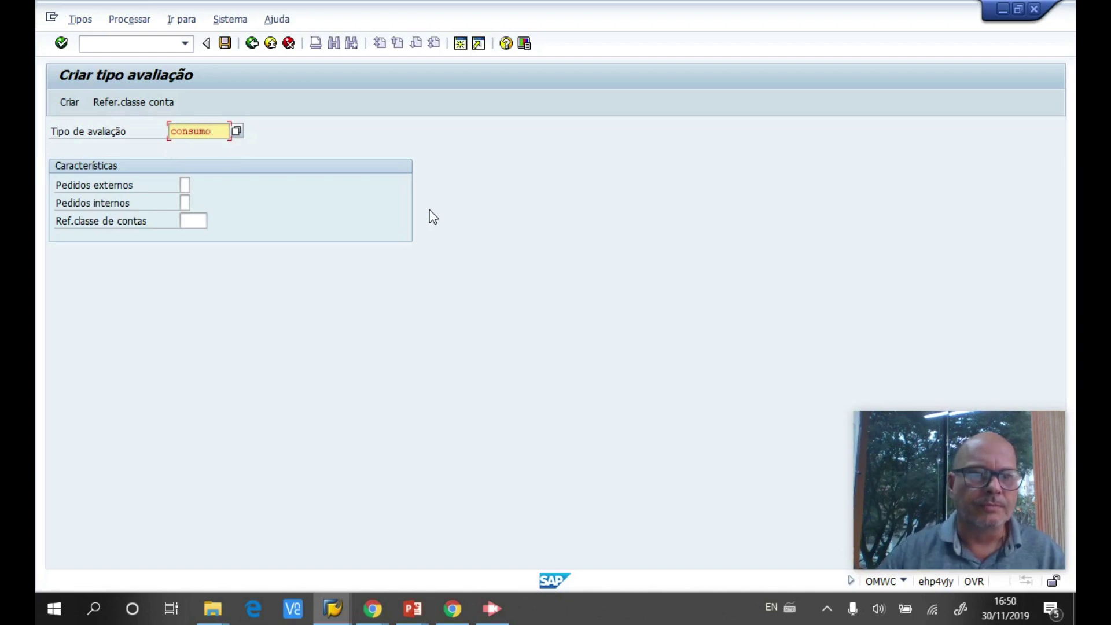
key(Tab)
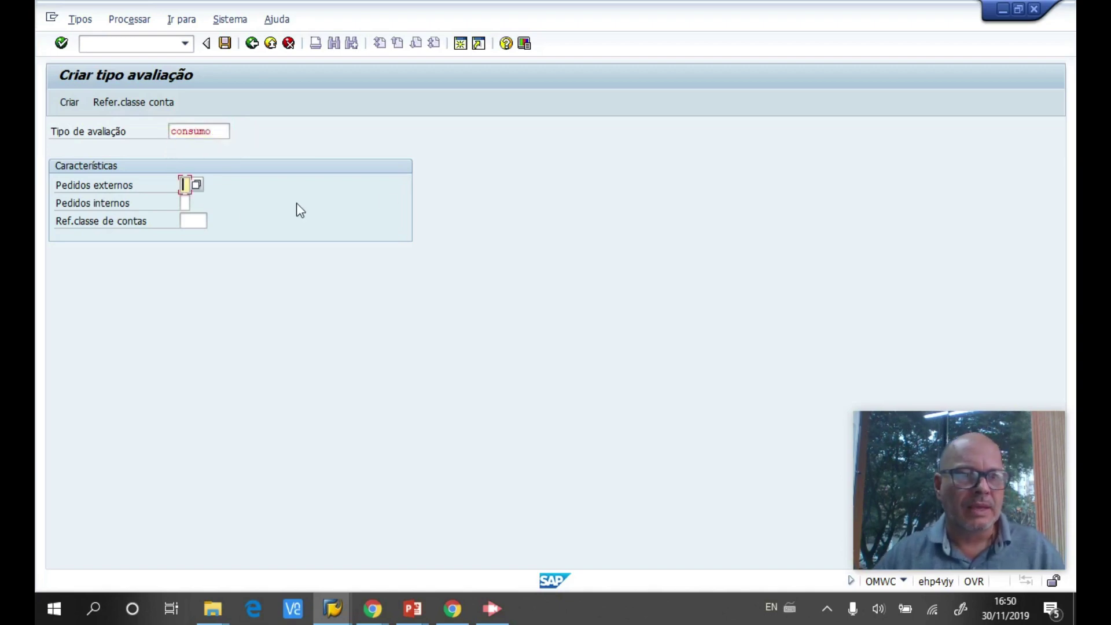
click(194, 187)
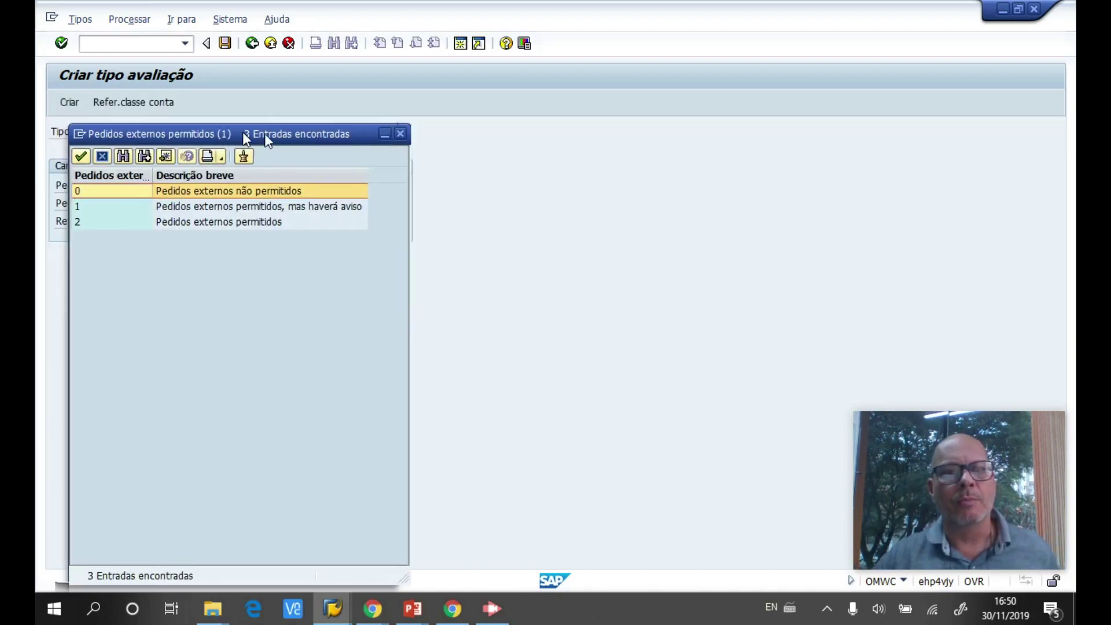
drag(245, 137, 546, 81)
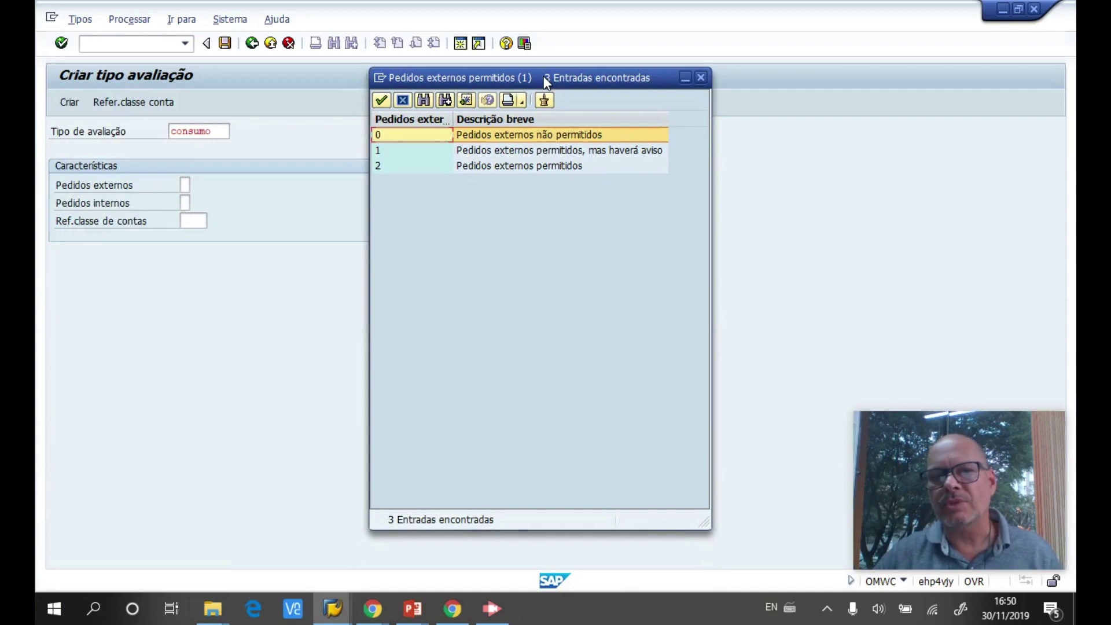
click(509, 170)
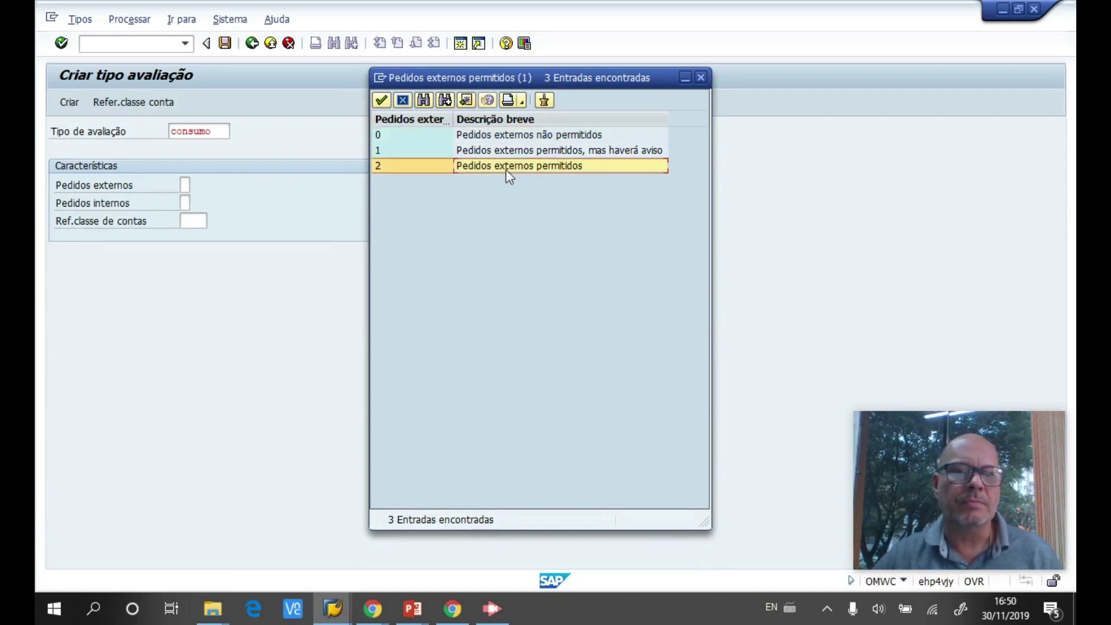
double_click(507, 171)
- Set Pedidos internos to 2, Pedidos internos permitidos, for the consumo valuation type
click(189, 204)
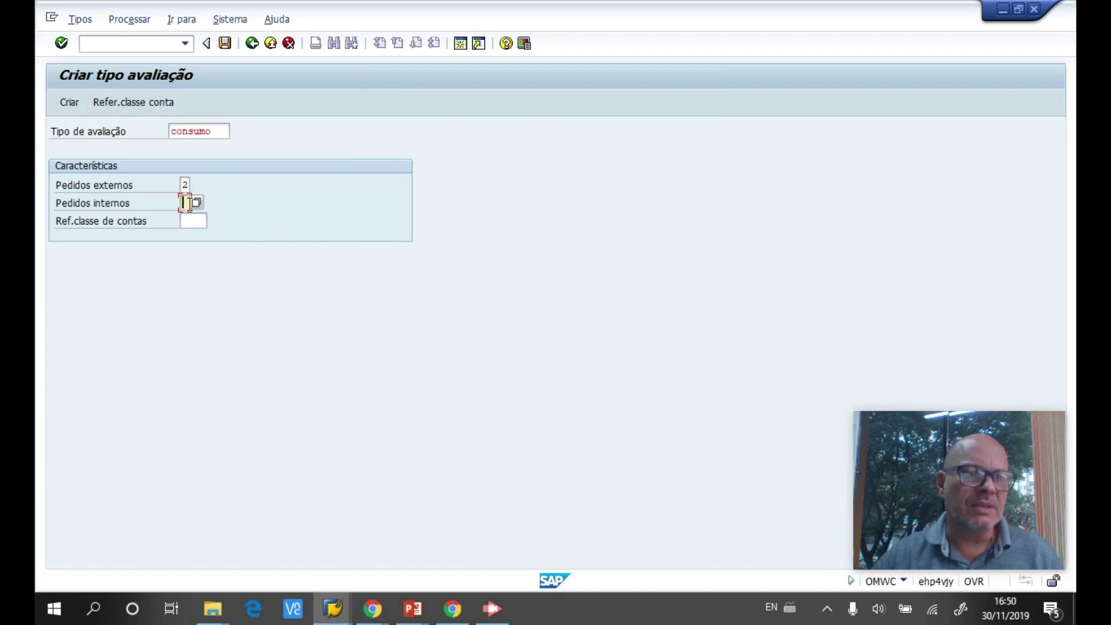
click(196, 202)
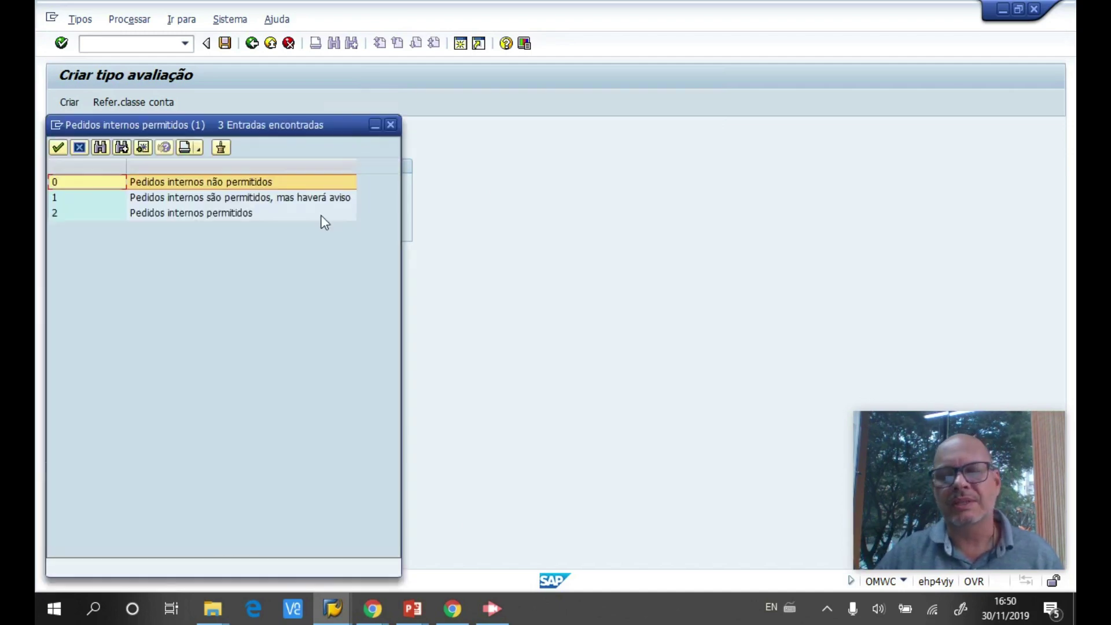
click(206, 215)
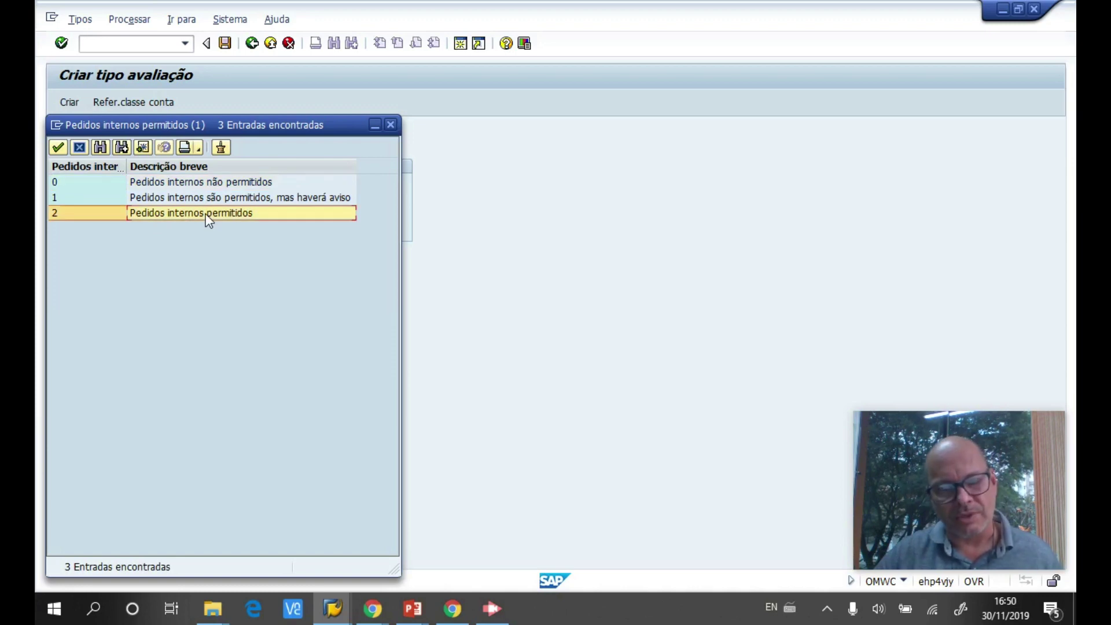
double_click(209, 219)
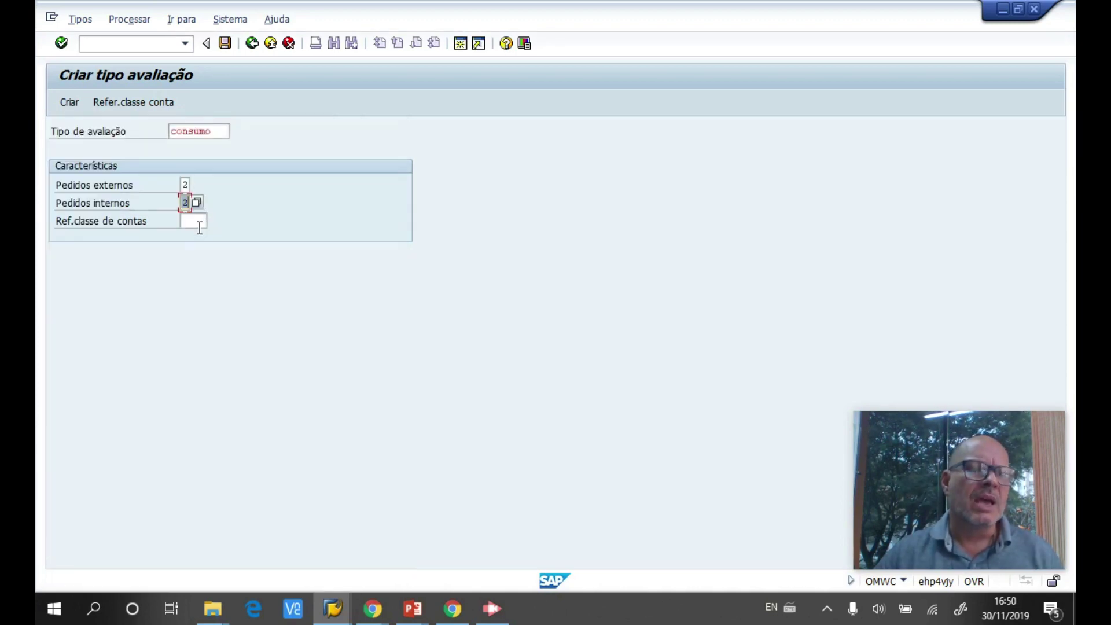
- Set Ref.classe de contas to 0001, Referência p/matérias-primas, for the consumo valuation type
click(197, 222)
key(F4)
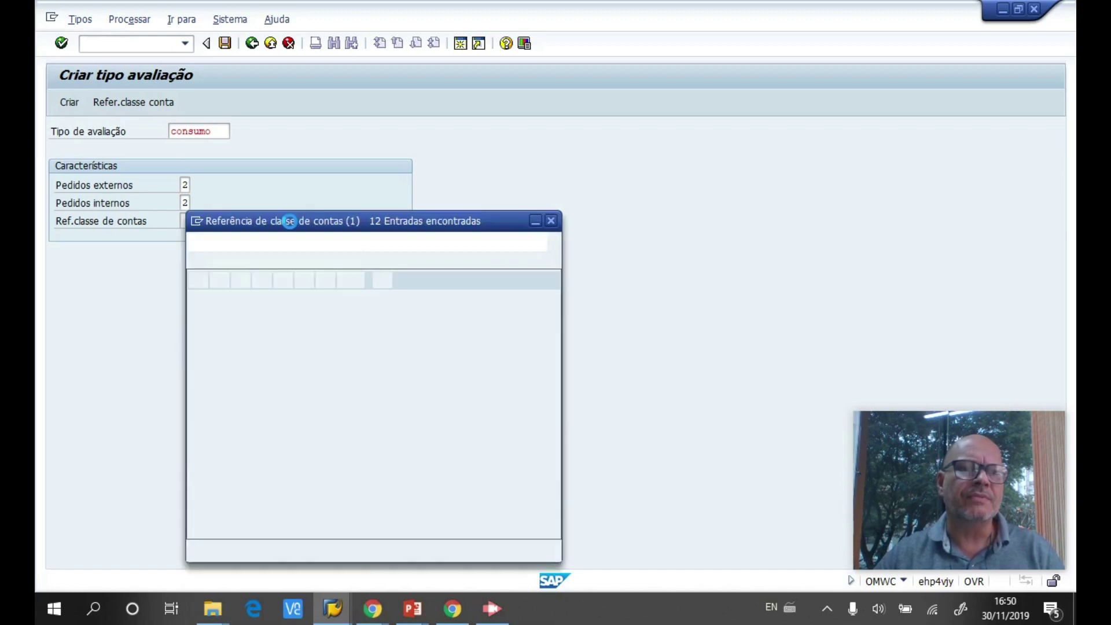
drag(442, 166, 671, 85)
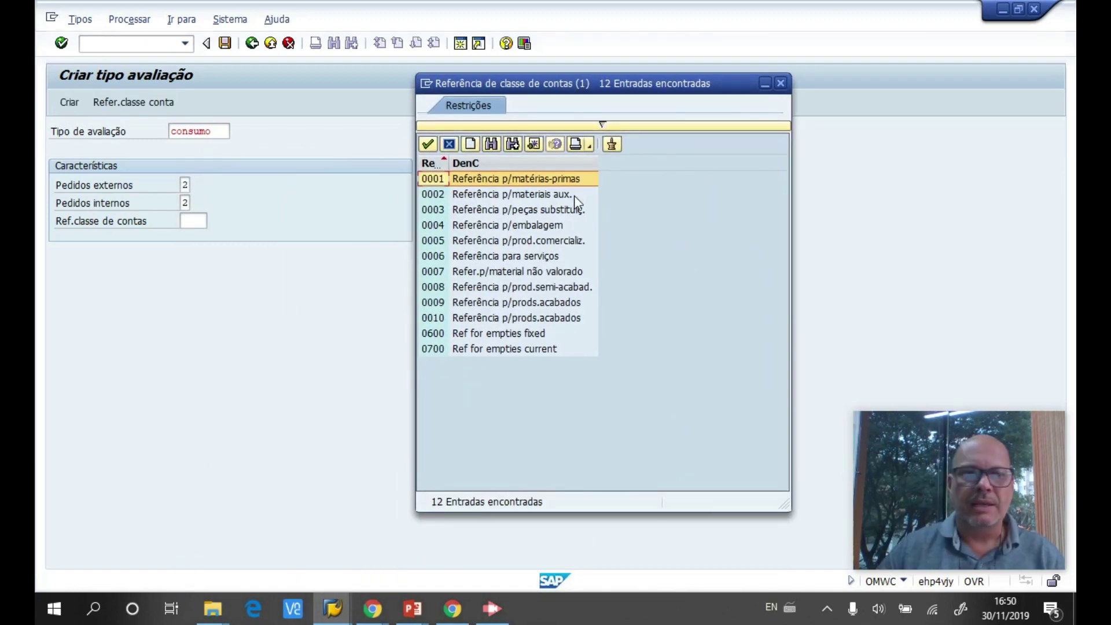
click(554, 181)
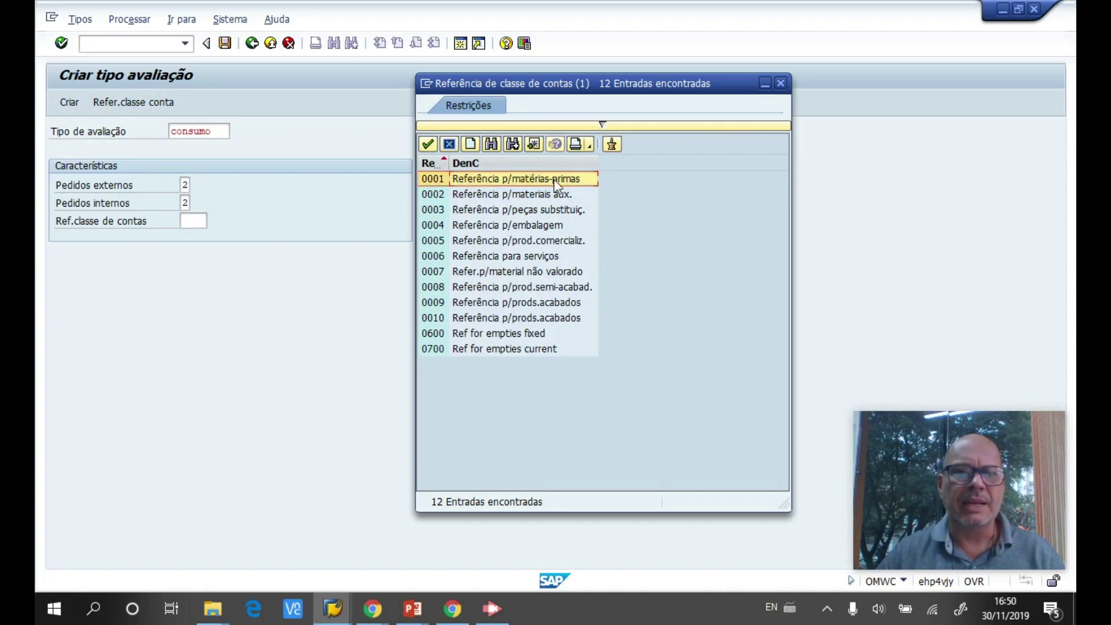
double_click(554, 179)
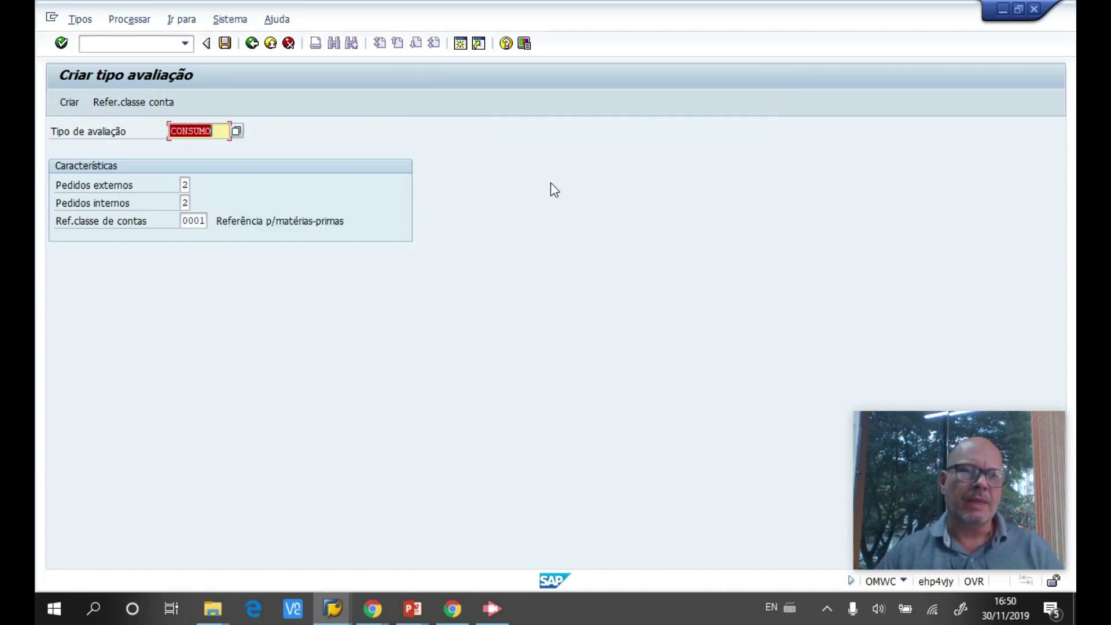
- Create the CONSUMO valuation type with the entered characteristics and return to the list of global valuation types
click(225, 46)
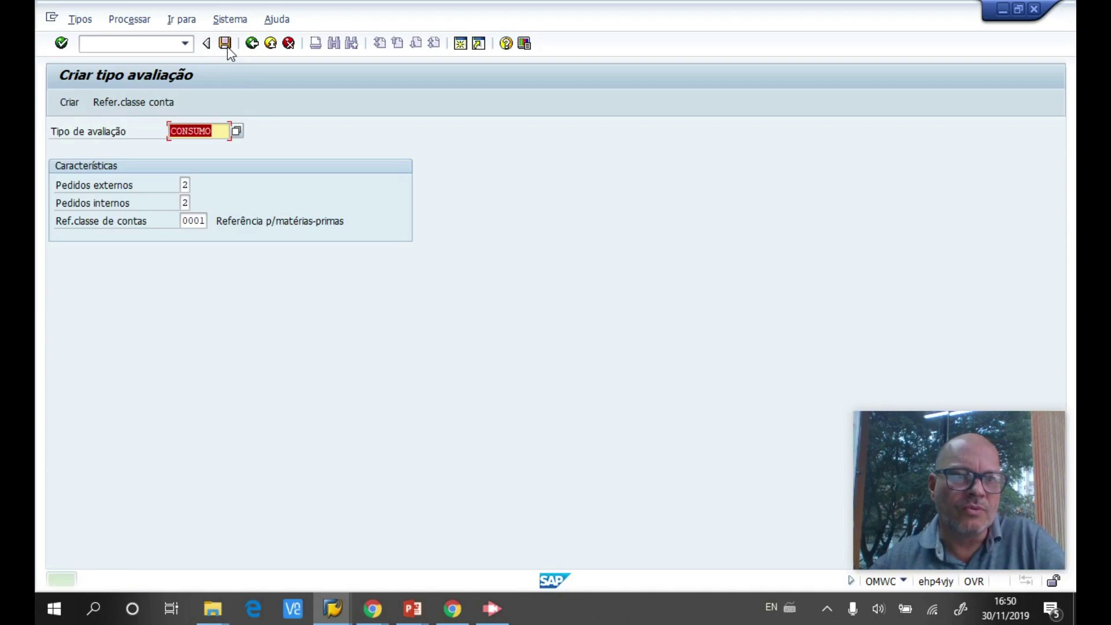
click(65, 103)
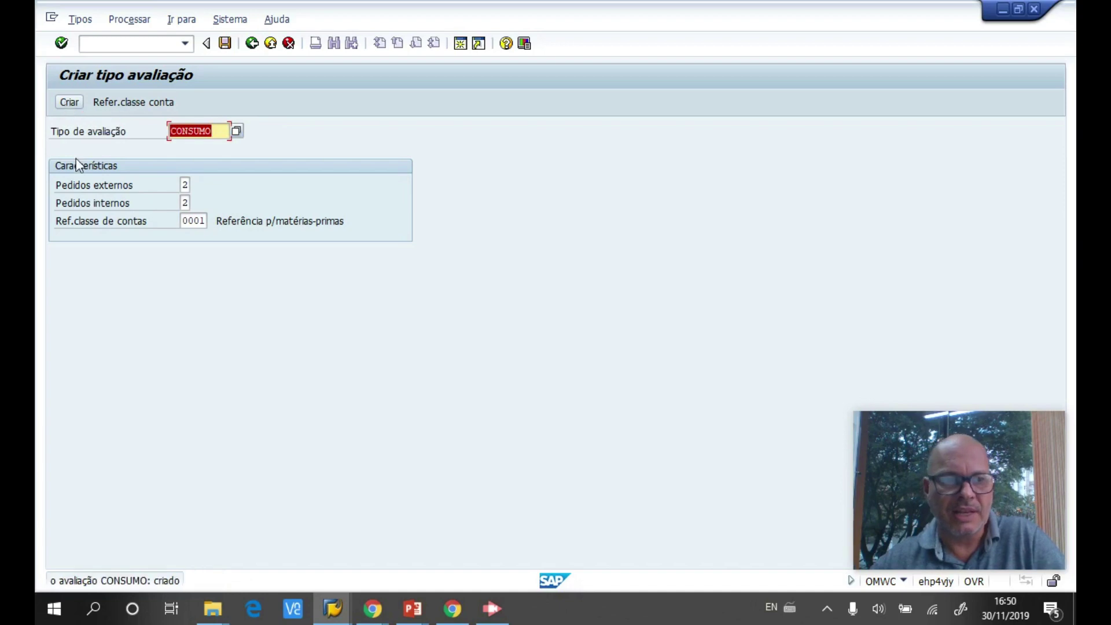
click(250, 43)
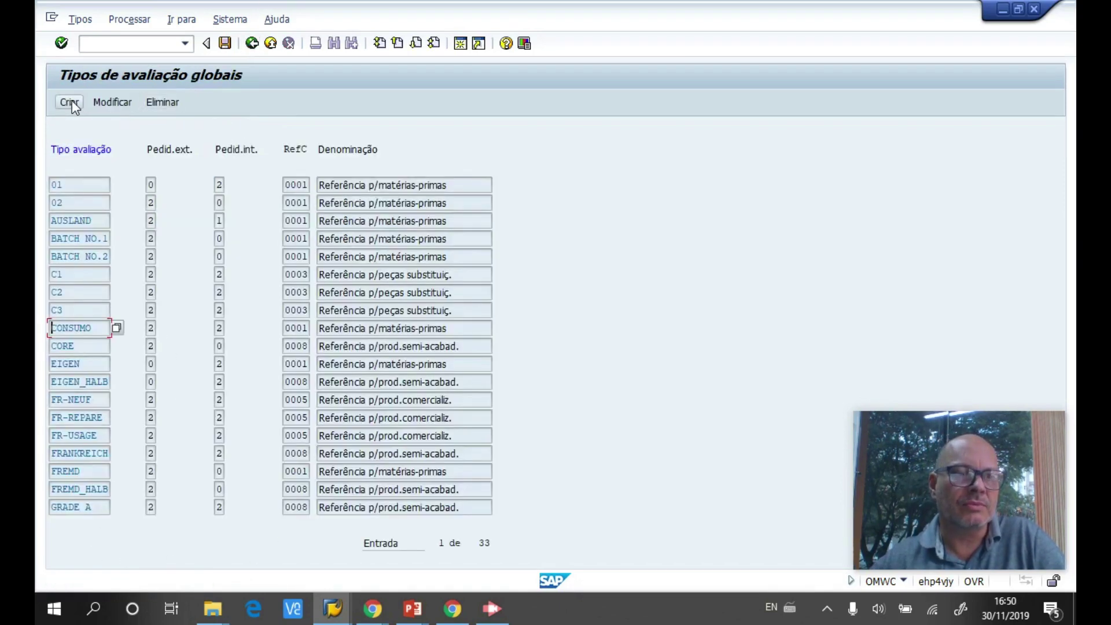
- Create a global valuation type named industria, keeping order settings 2 and 2 and account class reference 0001
click(71, 102)
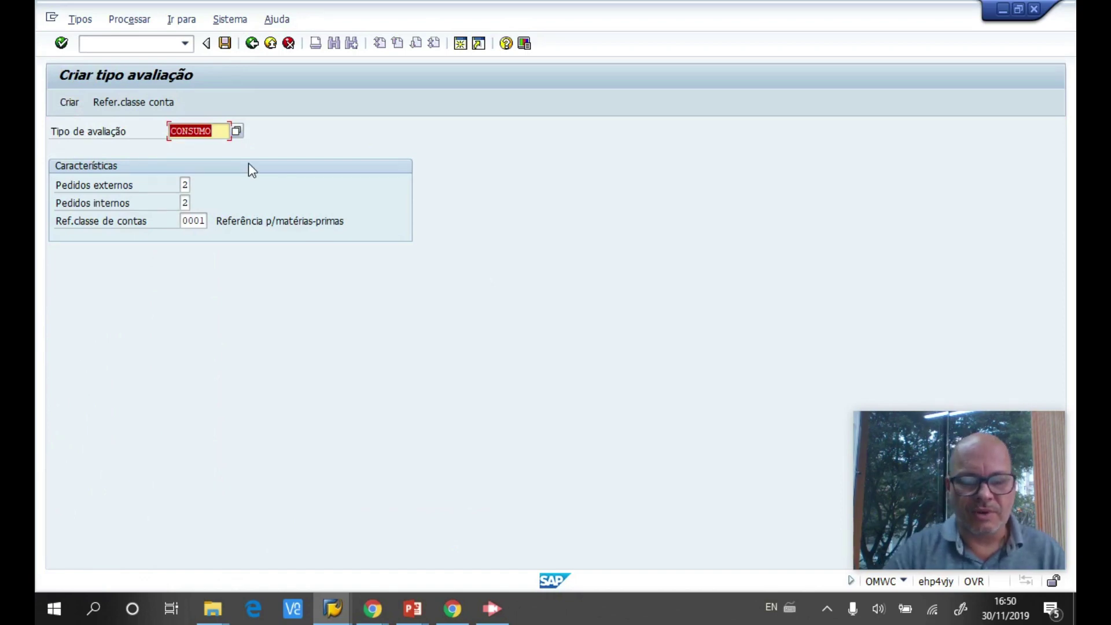
text(industria)
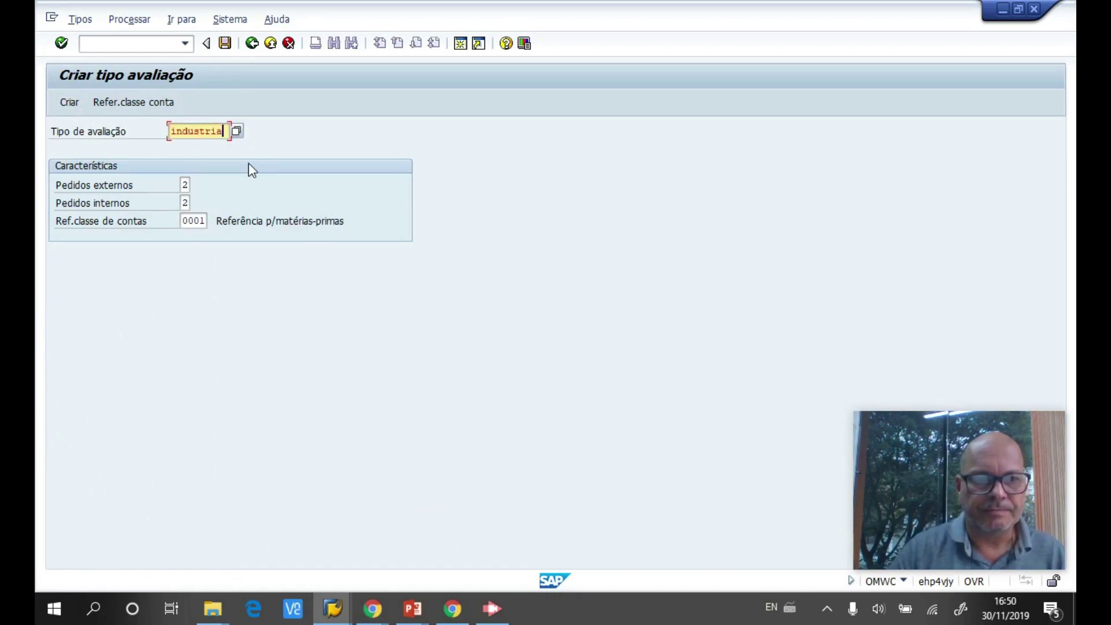
key(Return)
click(70, 102)
click(67, 101)
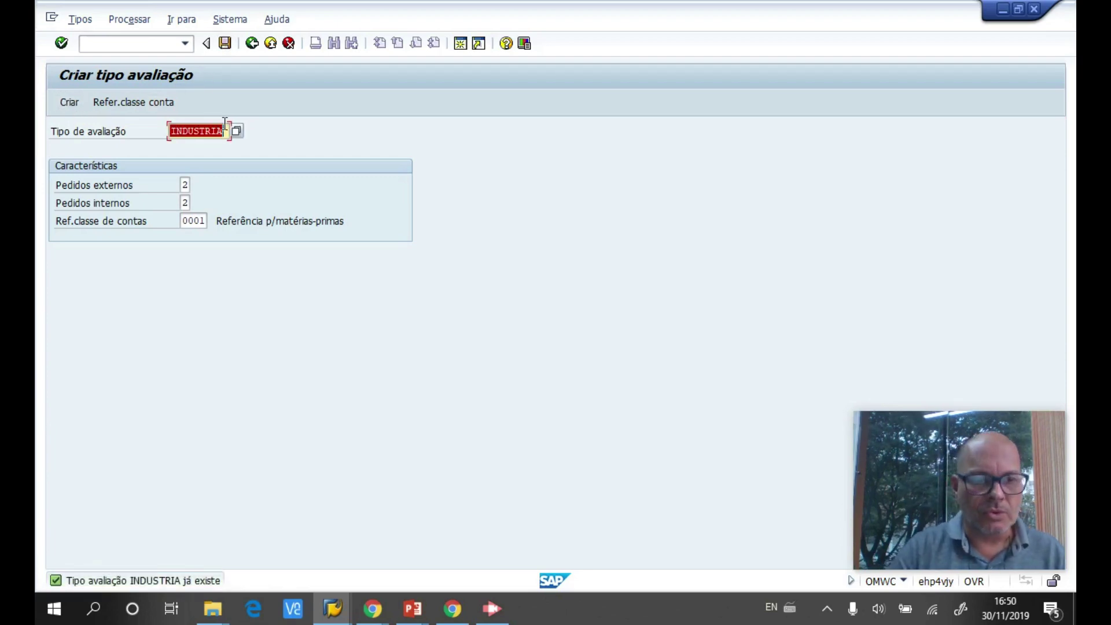
- Create a global valuation type named revenda with the same order settings and account class reference 0001
text(revenda)
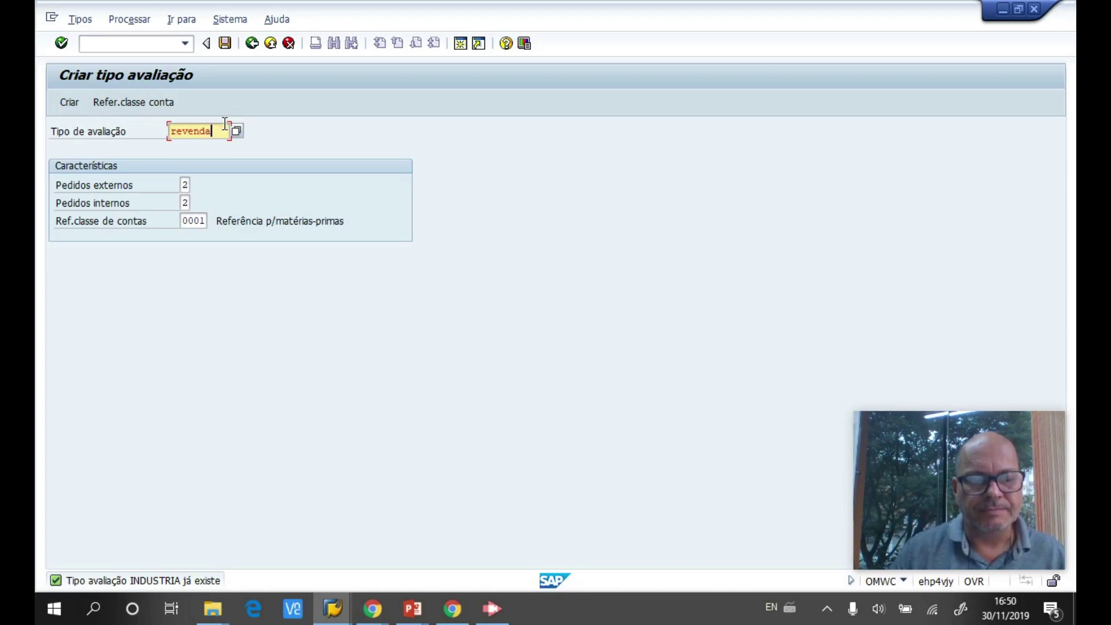
key(Return)
click(69, 102)
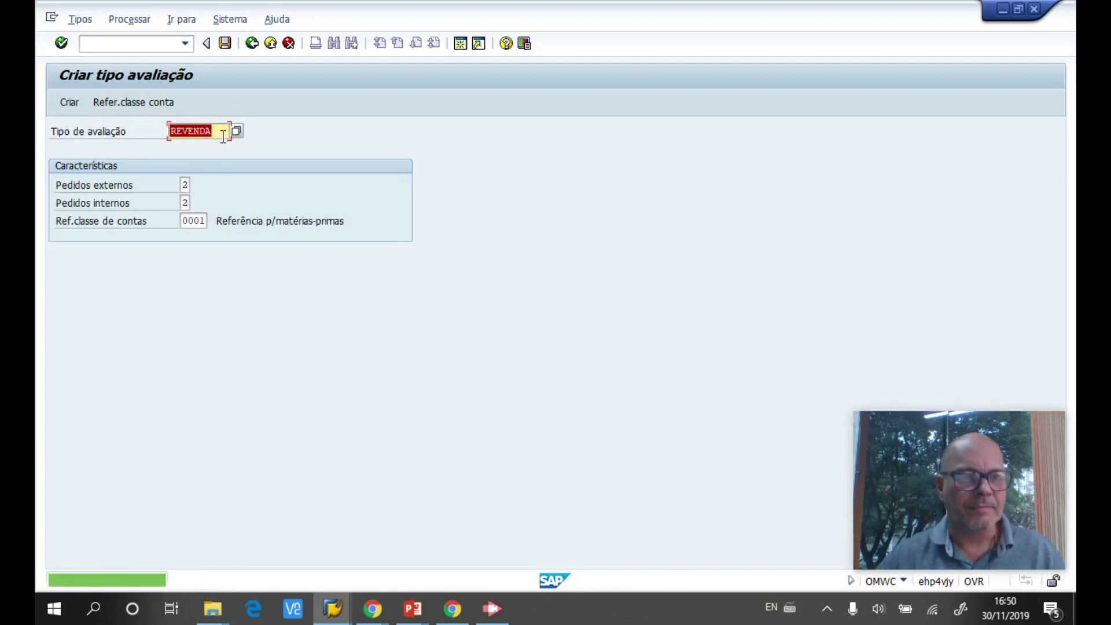
- Create a global valuation type named ativo with the same characteristics and save the changes
text(ativo)
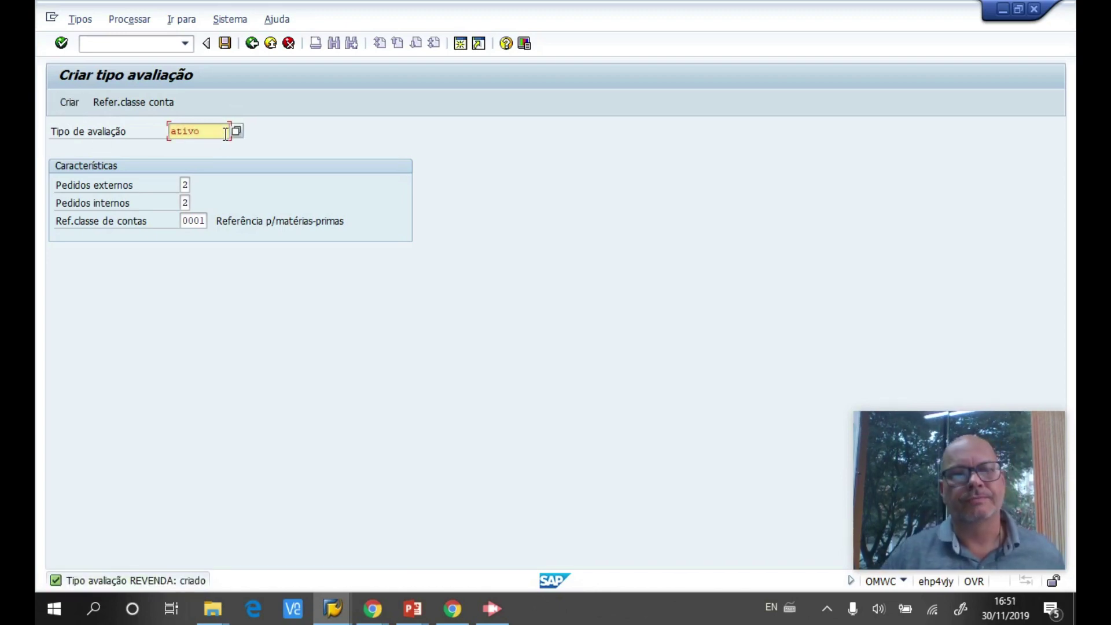
key(Return)
click(67, 102)
click(225, 44)
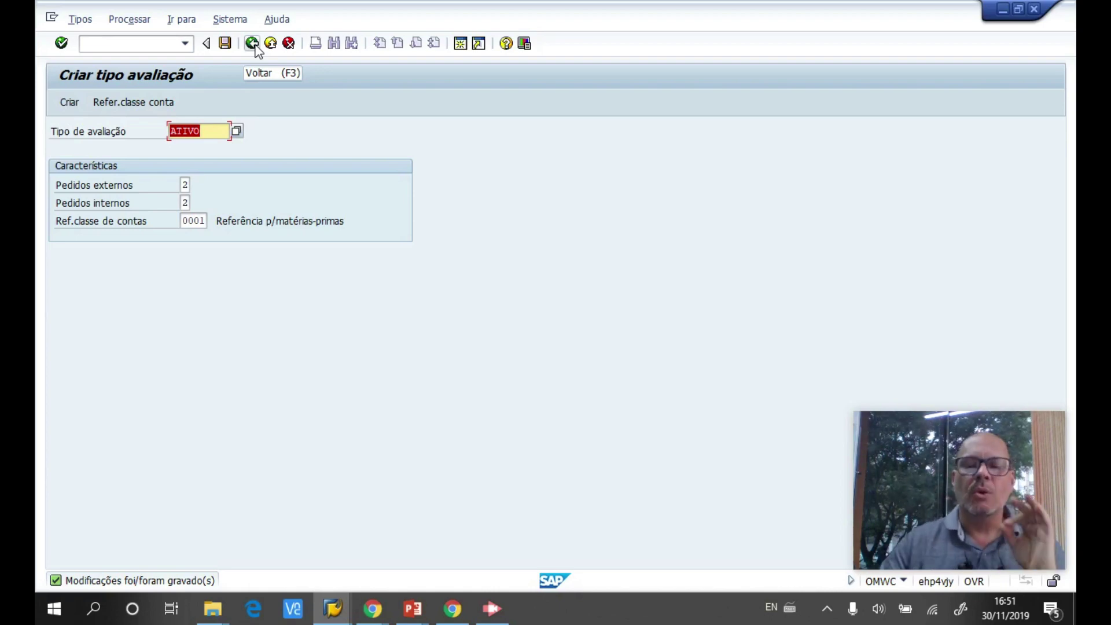
- Consult the Avaliação Separada slide again and check the CONSUMO, INDUSTRIA and REVENDA entries in SAP's list of global valuation types
key(alt+Tab)
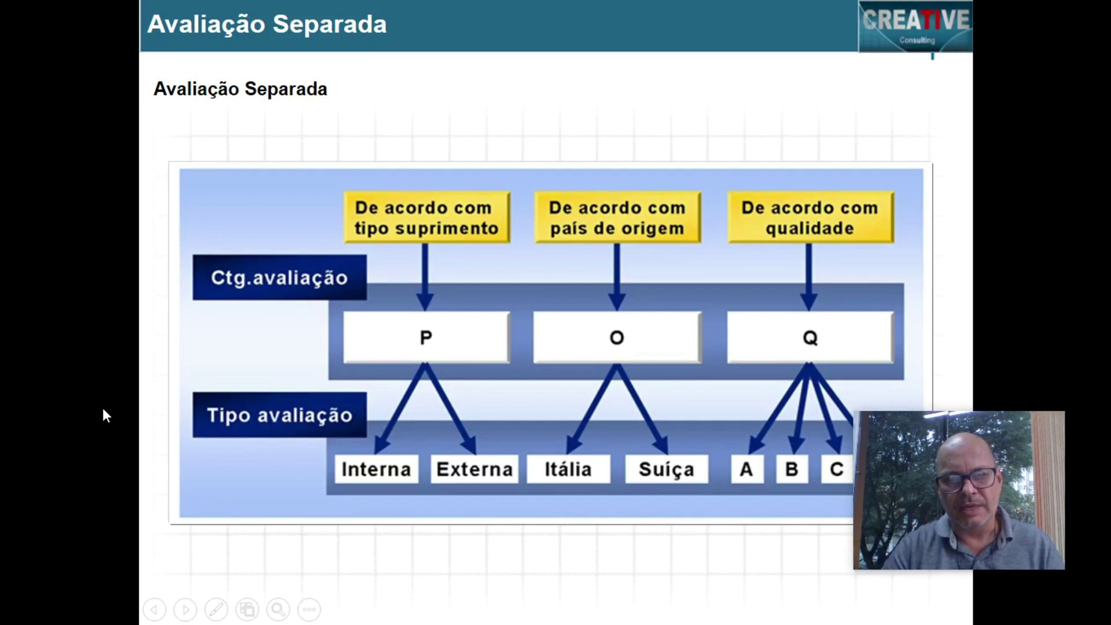
key(alt+Tab)
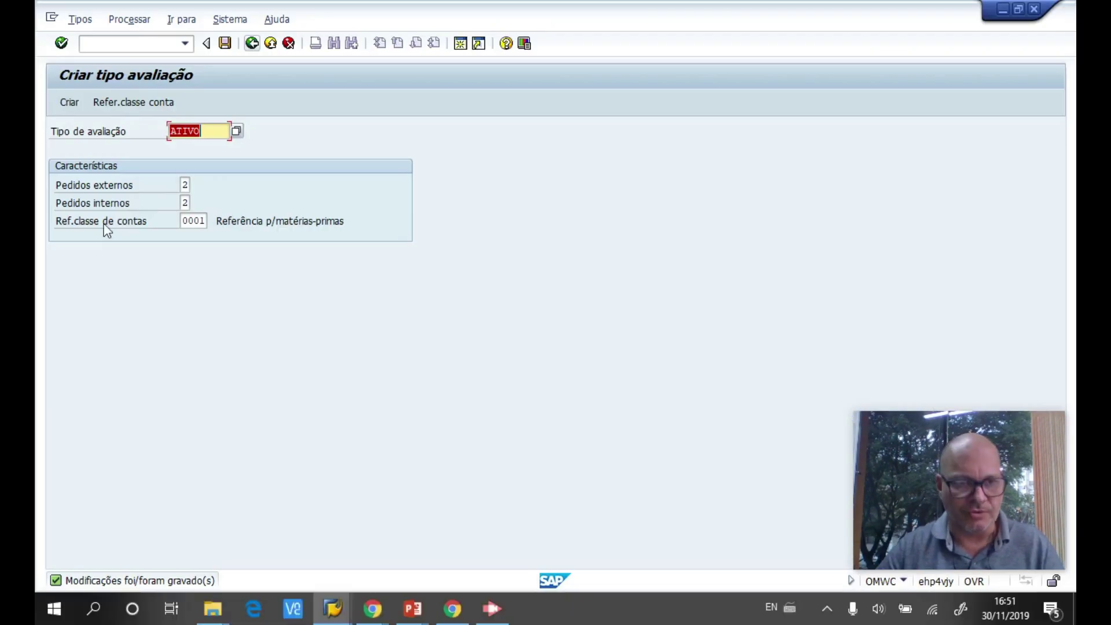
click(258, 43)
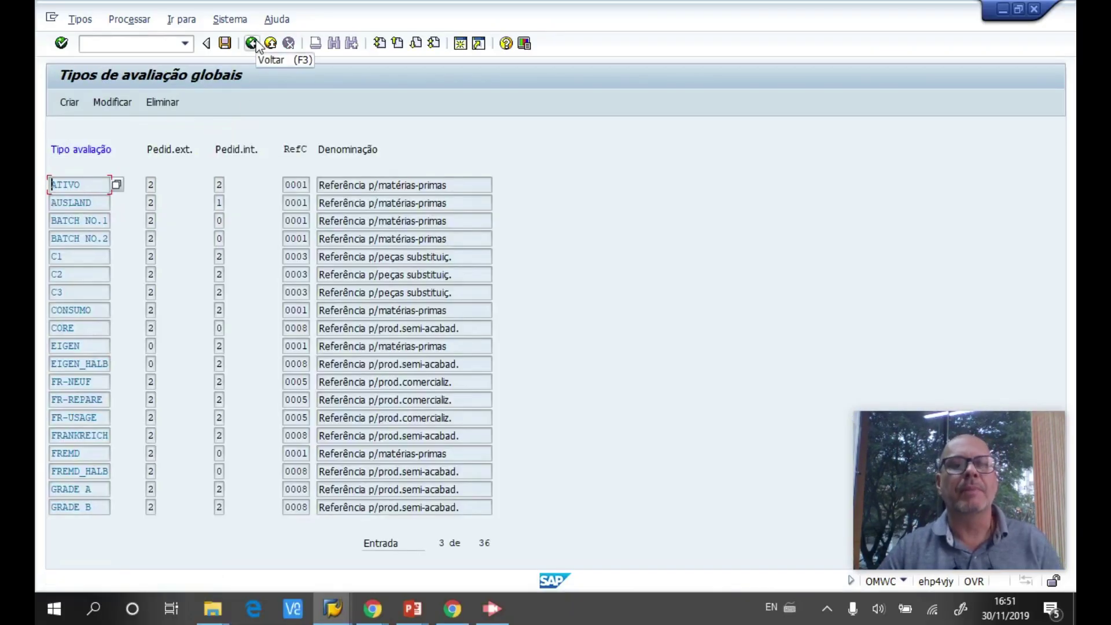
drag(92, 311, 38, 305)
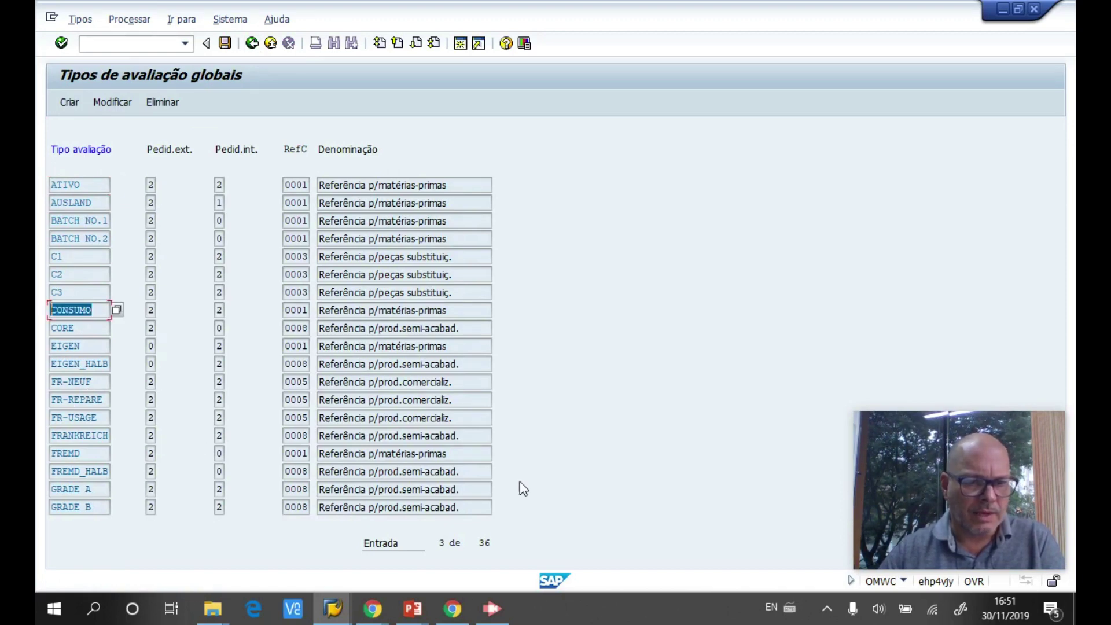
click(321, 440)
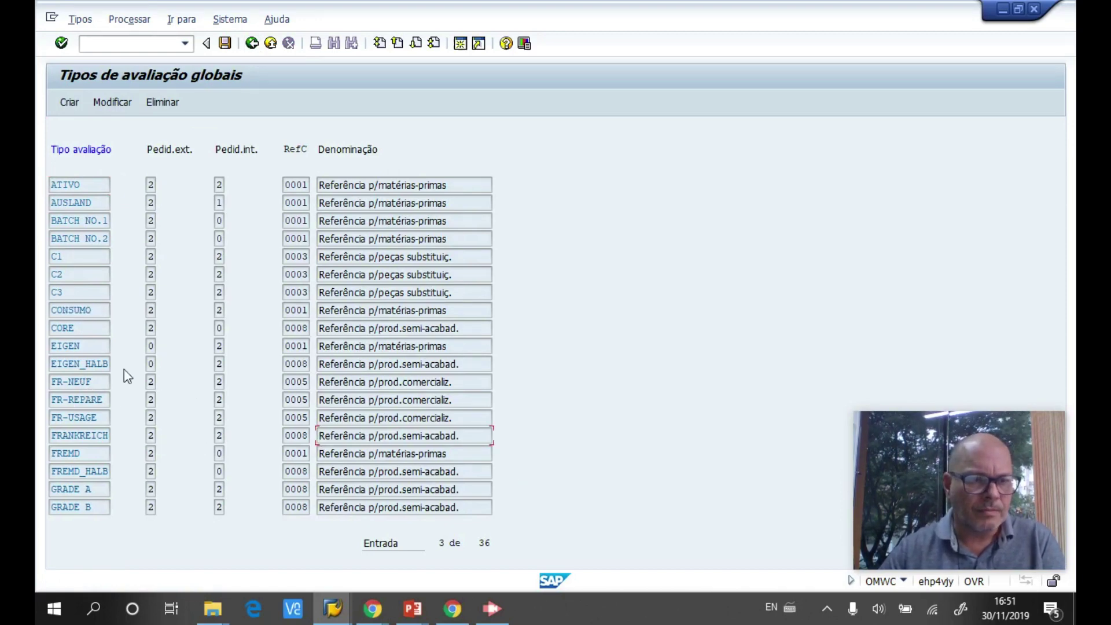
key(Page_Down)
click(76, 294)
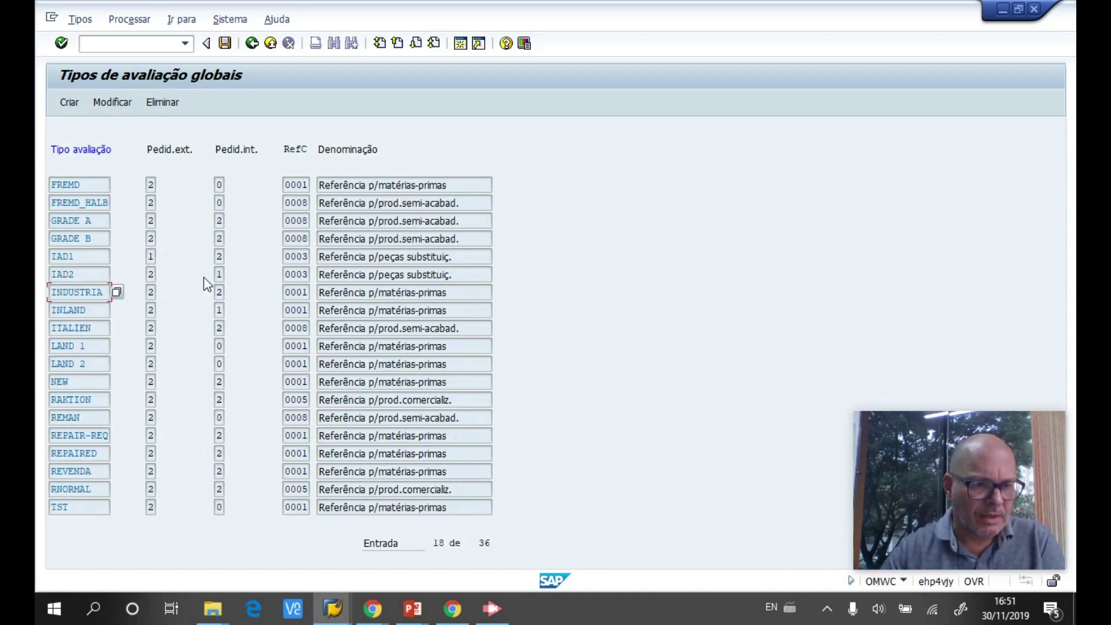
click(103, 474)
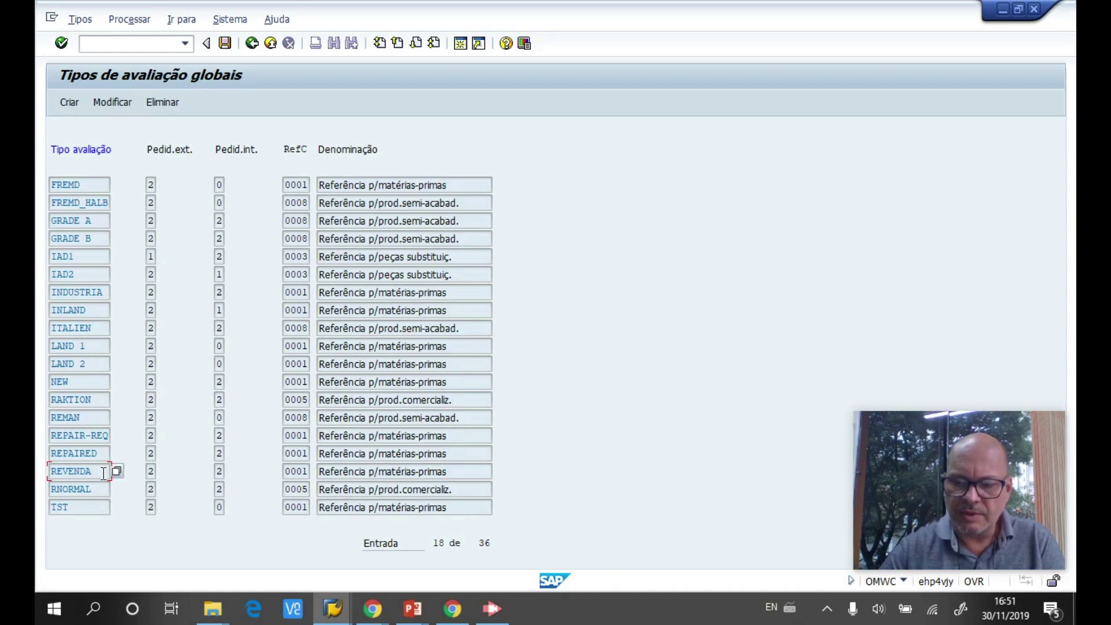
- Check the ATIVO entry in the list of global valuation types, and return to the separate material valuation overview
key(ctrl+Page_Up)
click(86, 222)
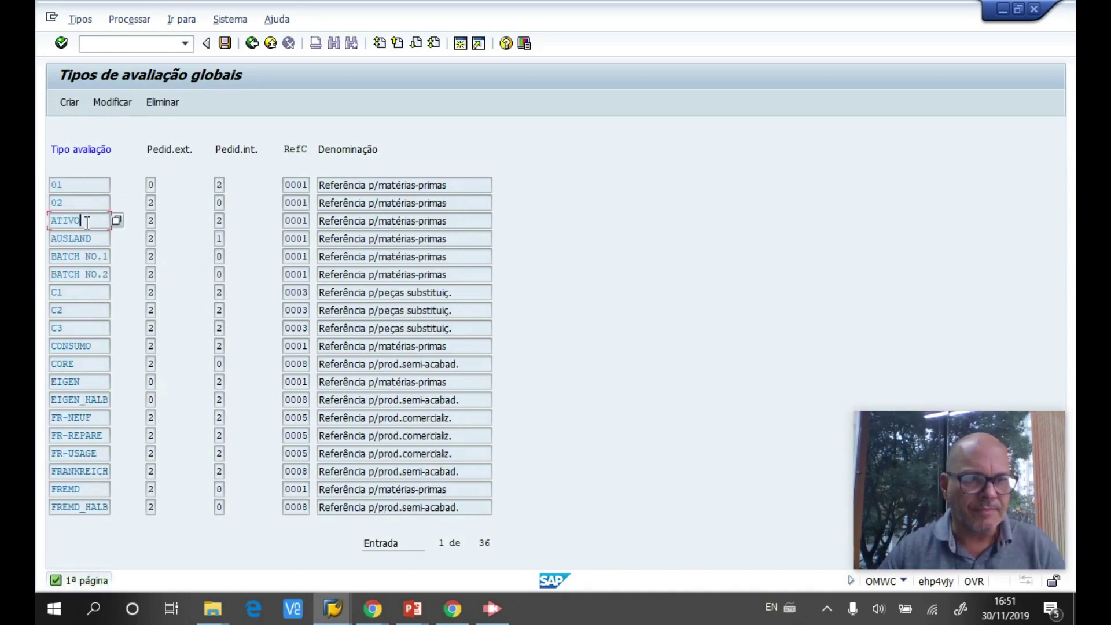
click(252, 43)
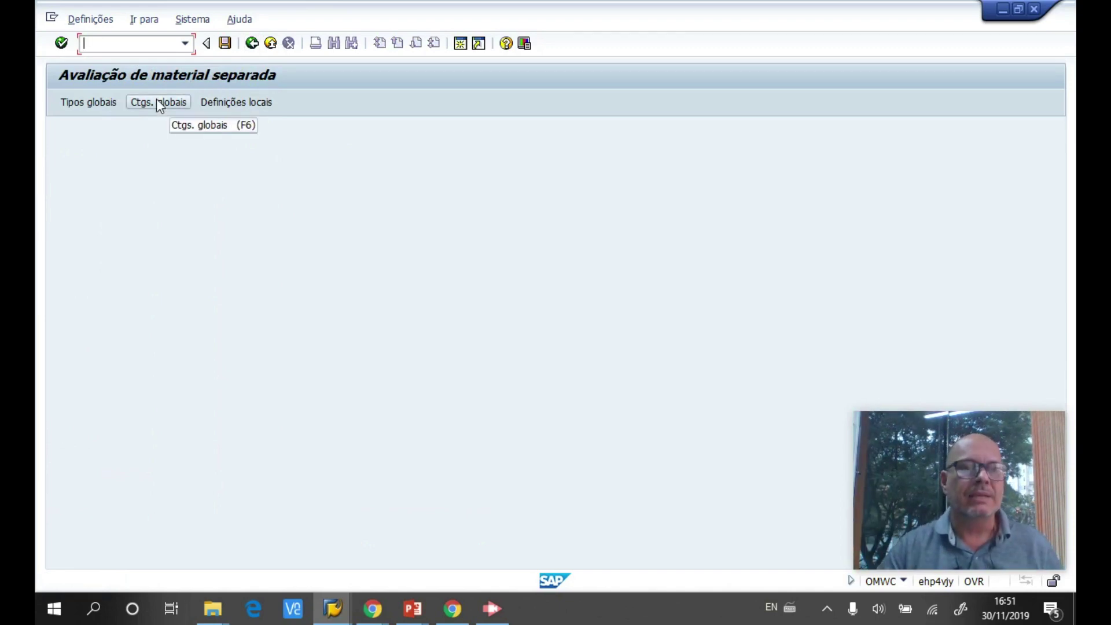
- Create the global valuation category U named Utilização Matl, with INDUSTRIA as the mandatory external procurement proposal, and save it
click(160, 104)
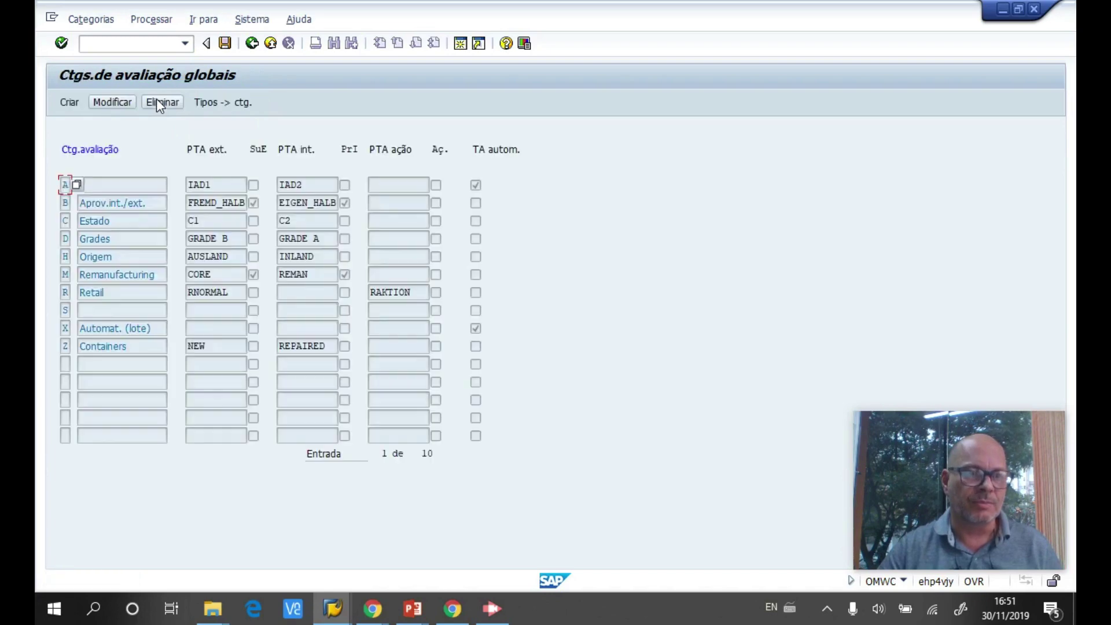
click(70, 102)
text(u)
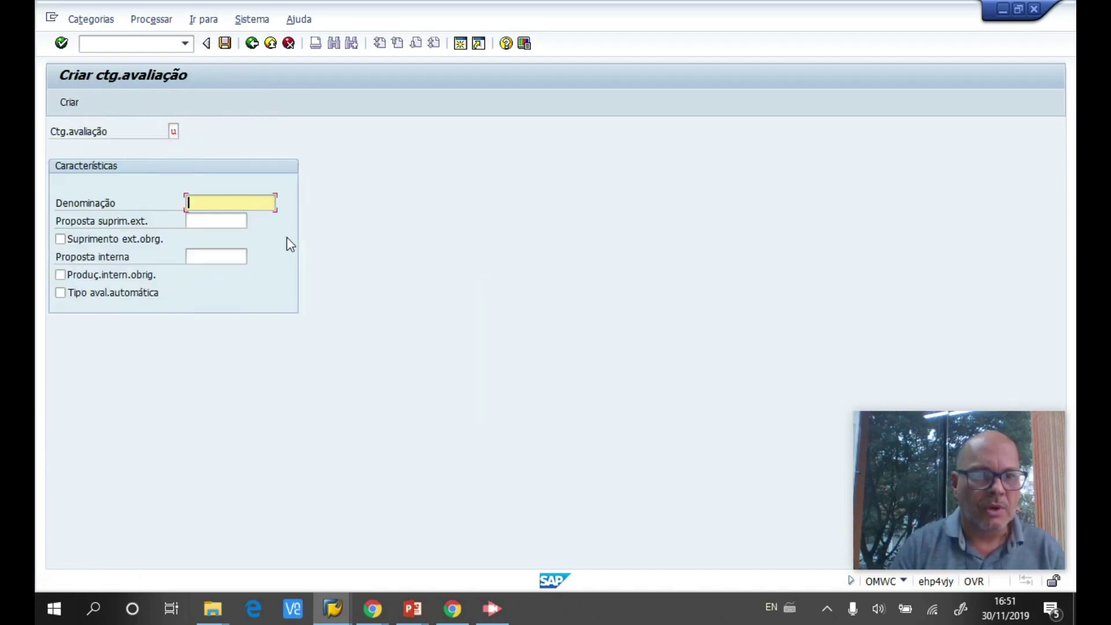
text(Utilização Mat)
key(Down)
key(Return)
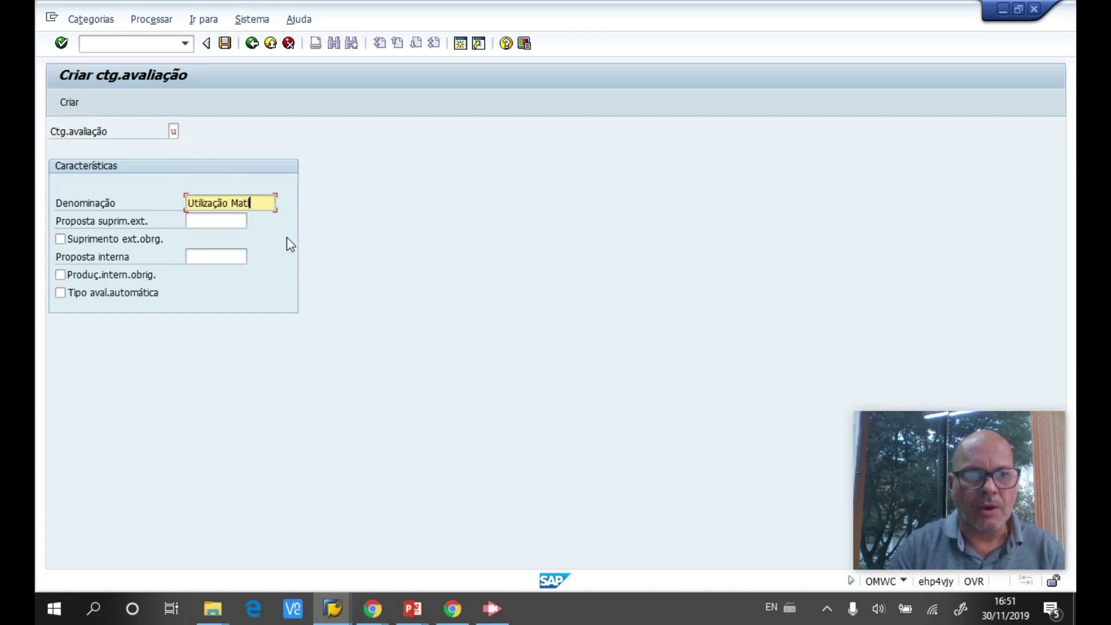
key(Return)
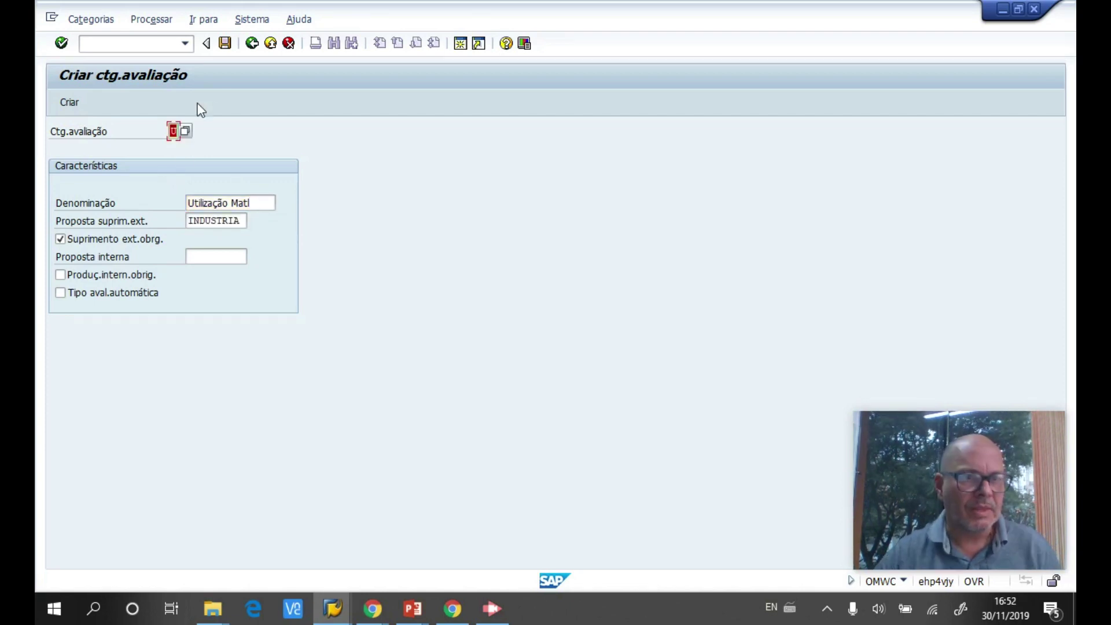
click(226, 43)
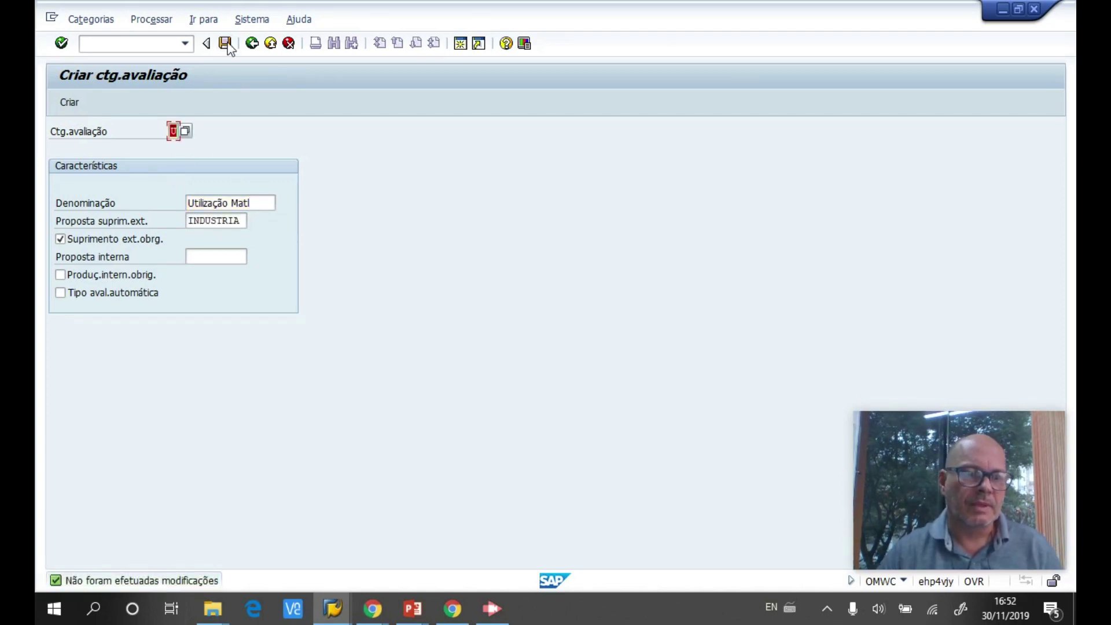
click(225, 43)
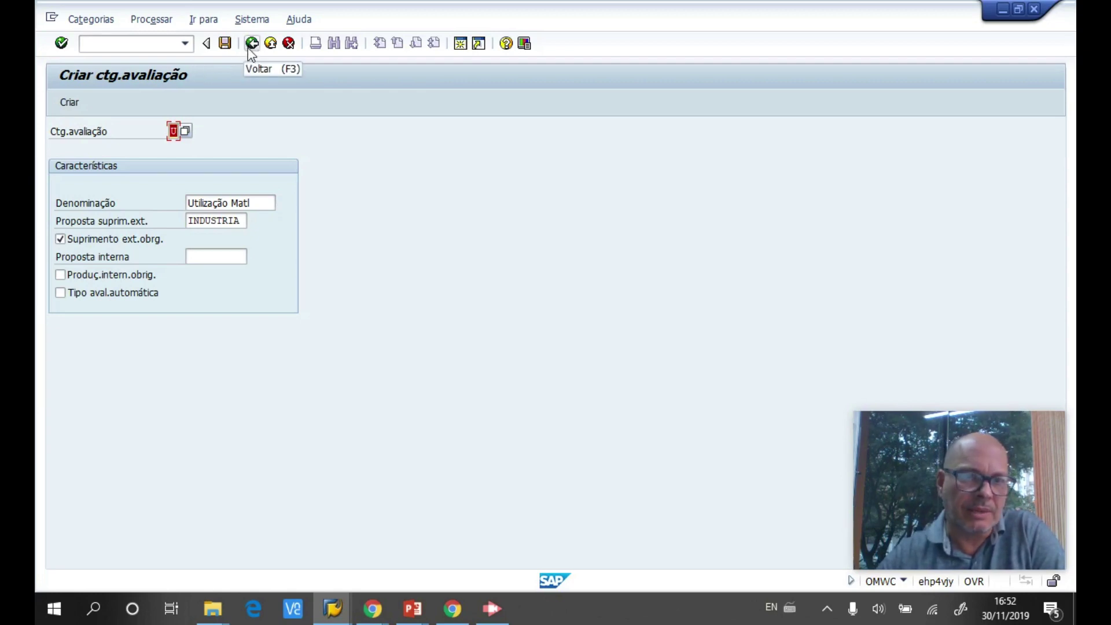
click(225, 45)
click(251, 44)
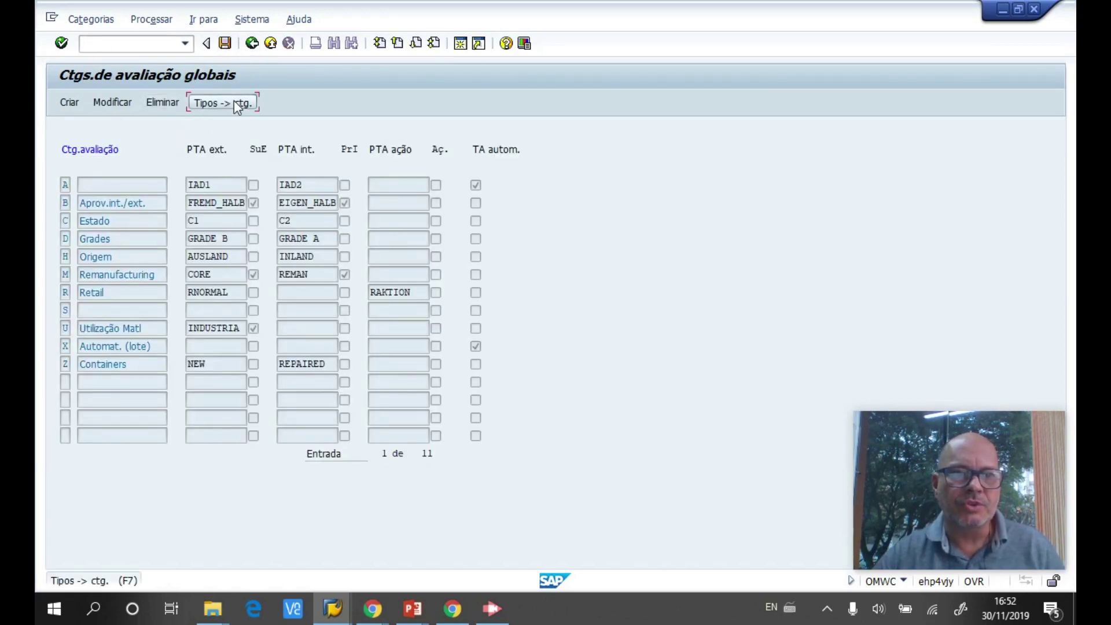
- Open the valuation type allocation for category U and activate the types ATIVO and CONSUMO
click(233, 103)
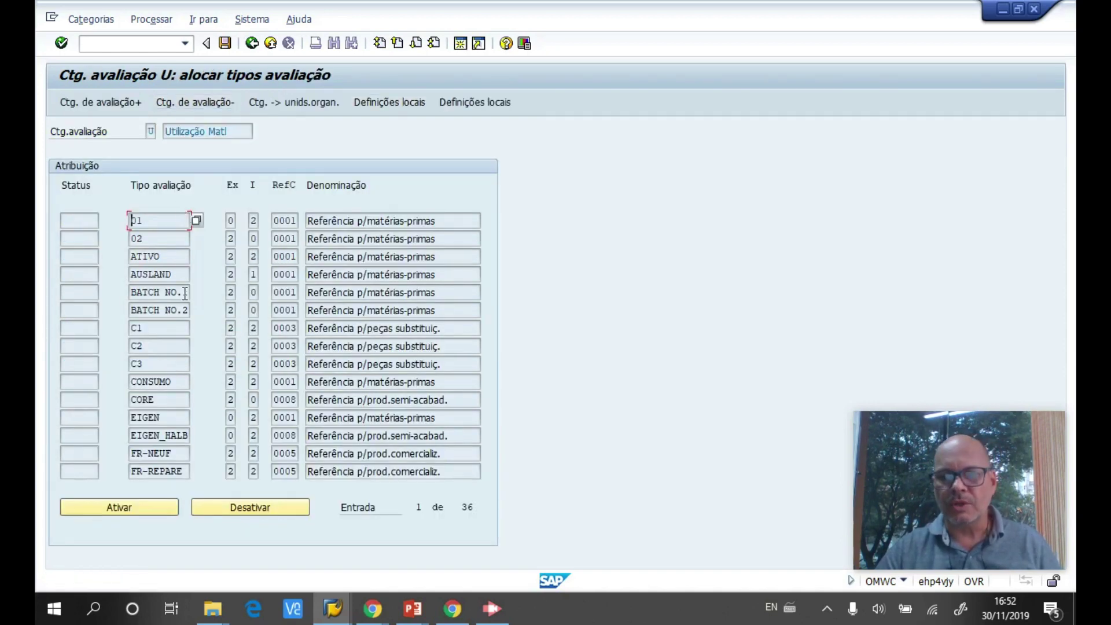
drag(171, 256, 102, 256)
click(108, 512)
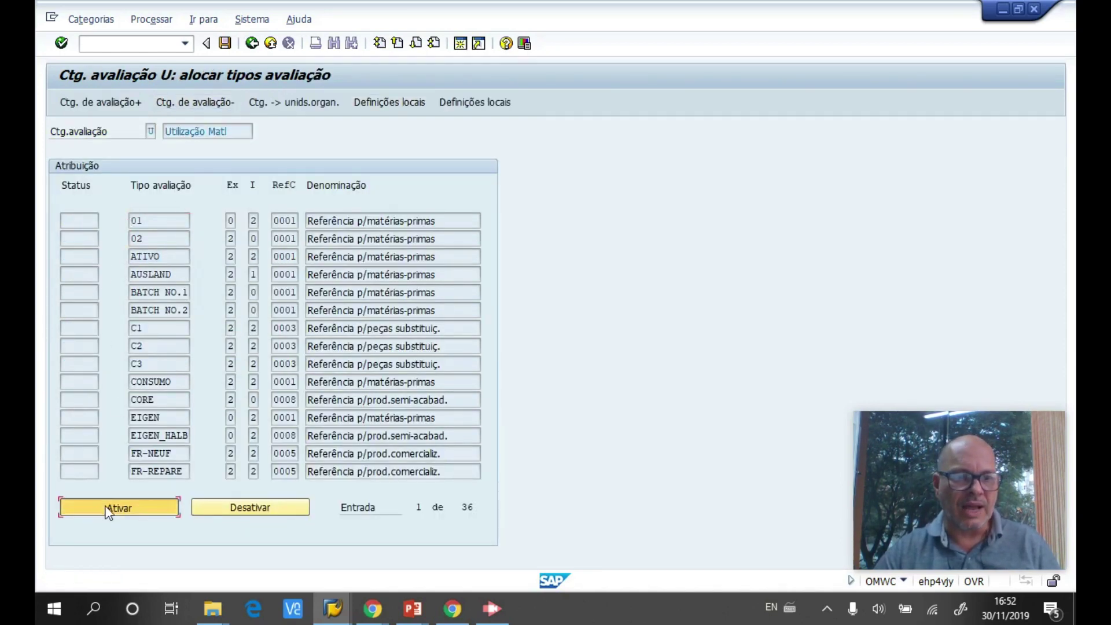
drag(173, 382, 66, 383)
click(128, 507)
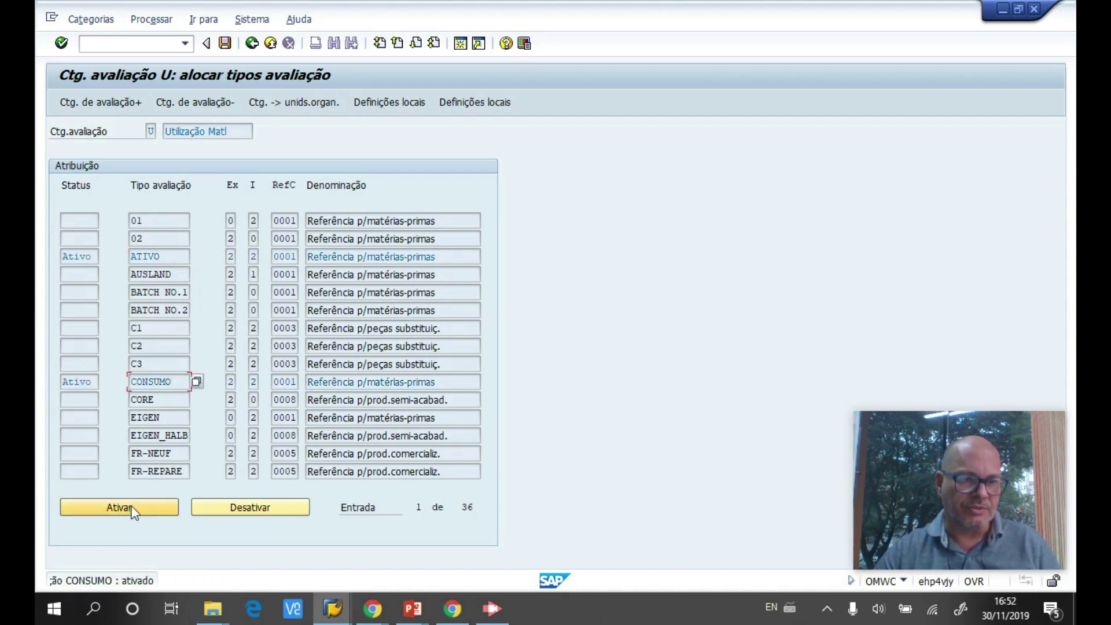
- Activate the valuation type REVENDA for category U and save the type allocation
scroll(326, 430, down, 5)
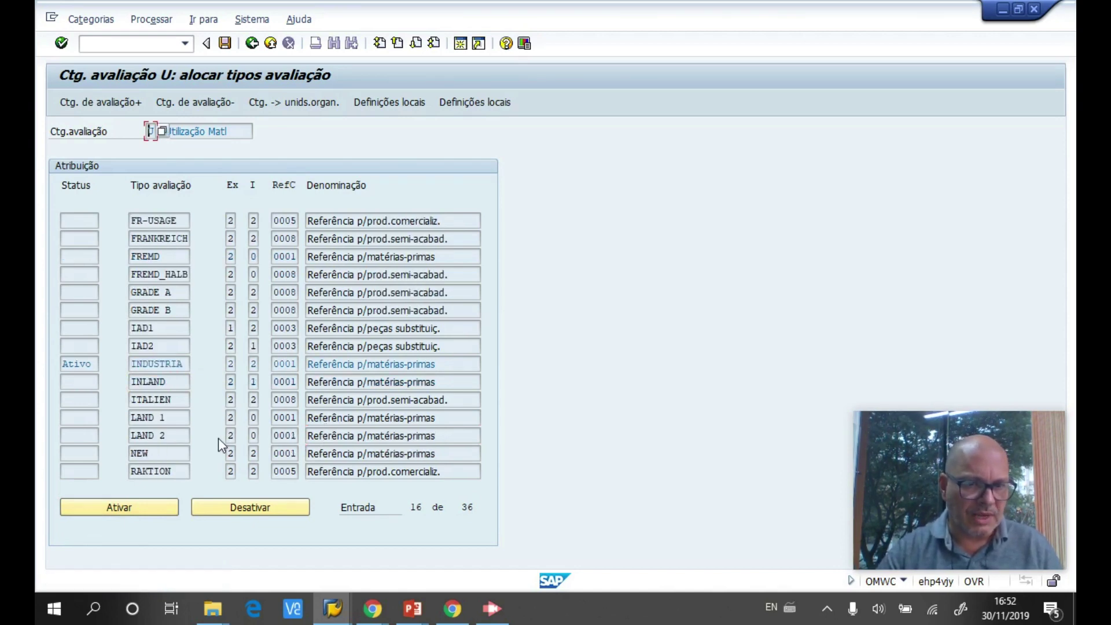
scroll(217, 439, down, 2)
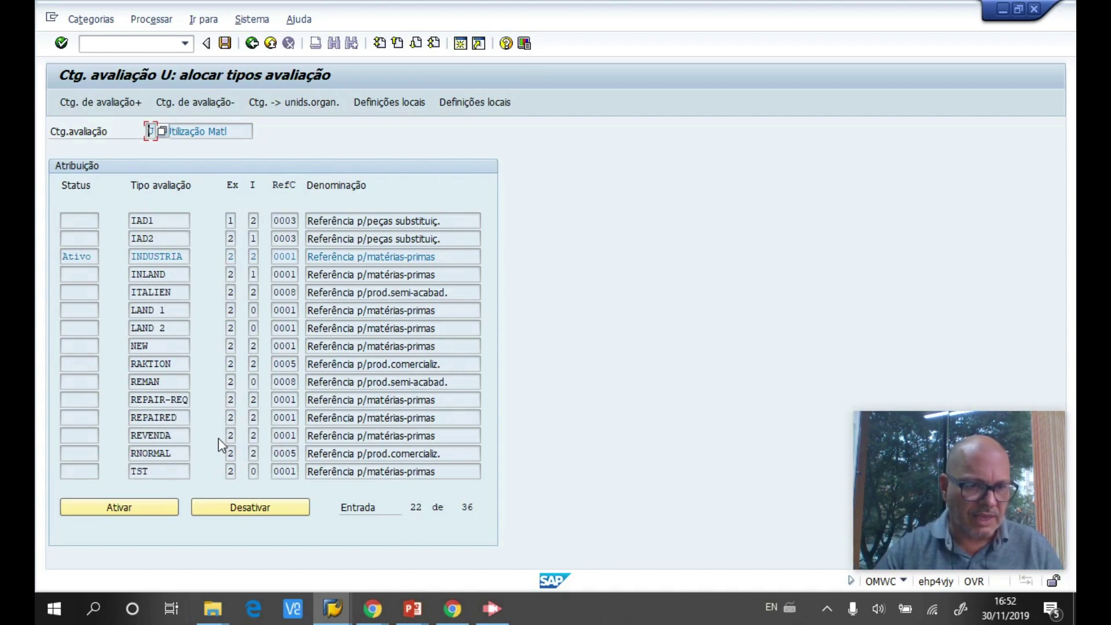
click(173, 435)
click(100, 510)
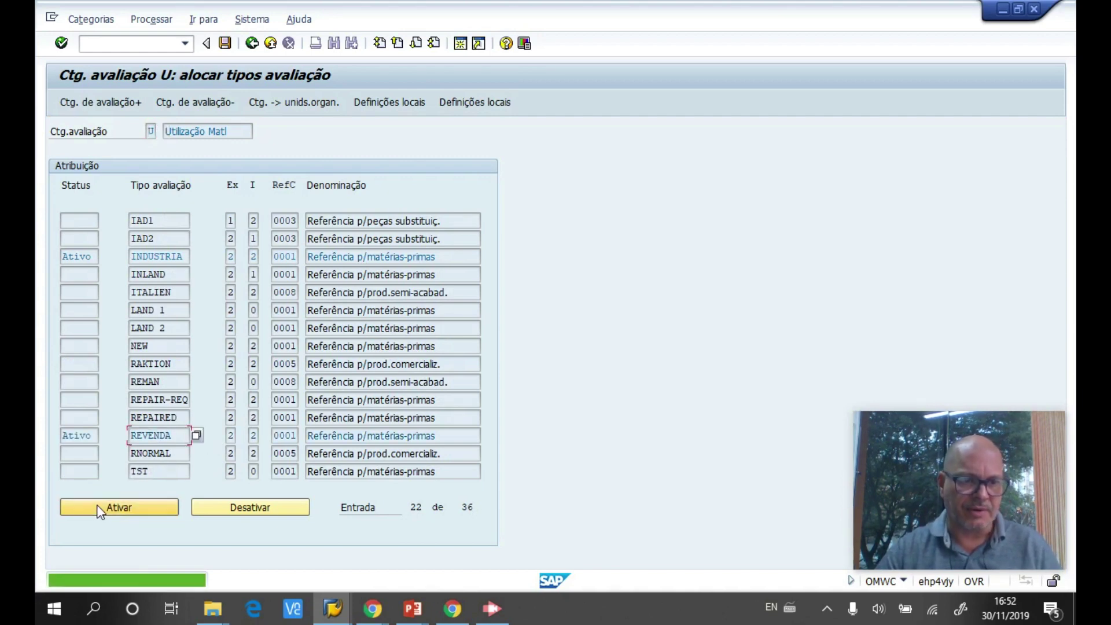
click(368, 378)
scroll(369, 374, up, 7)
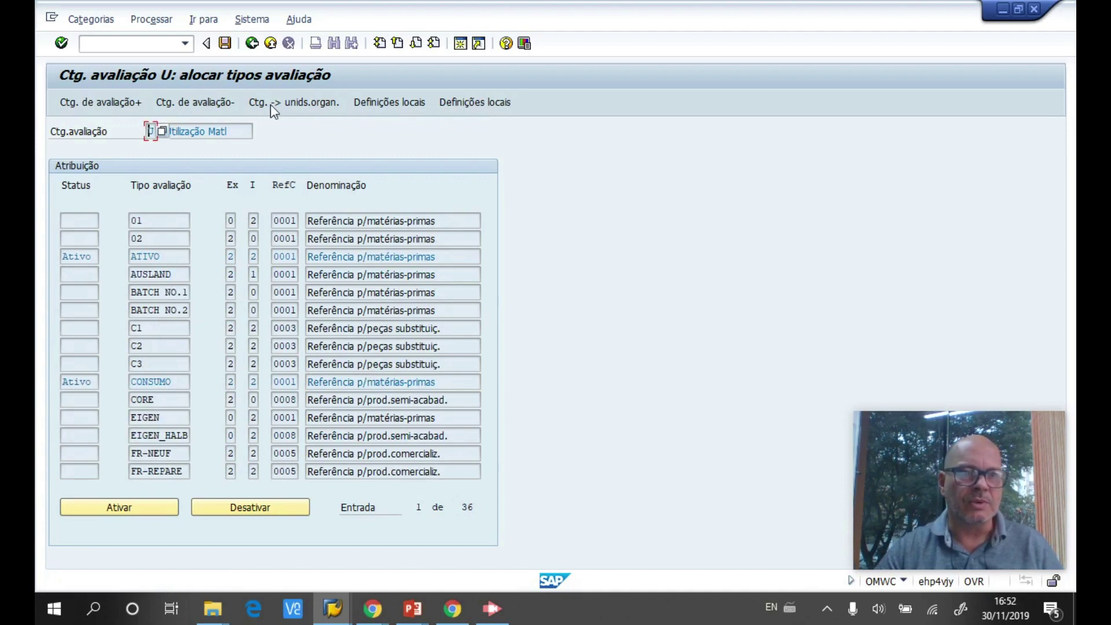
click(225, 44)
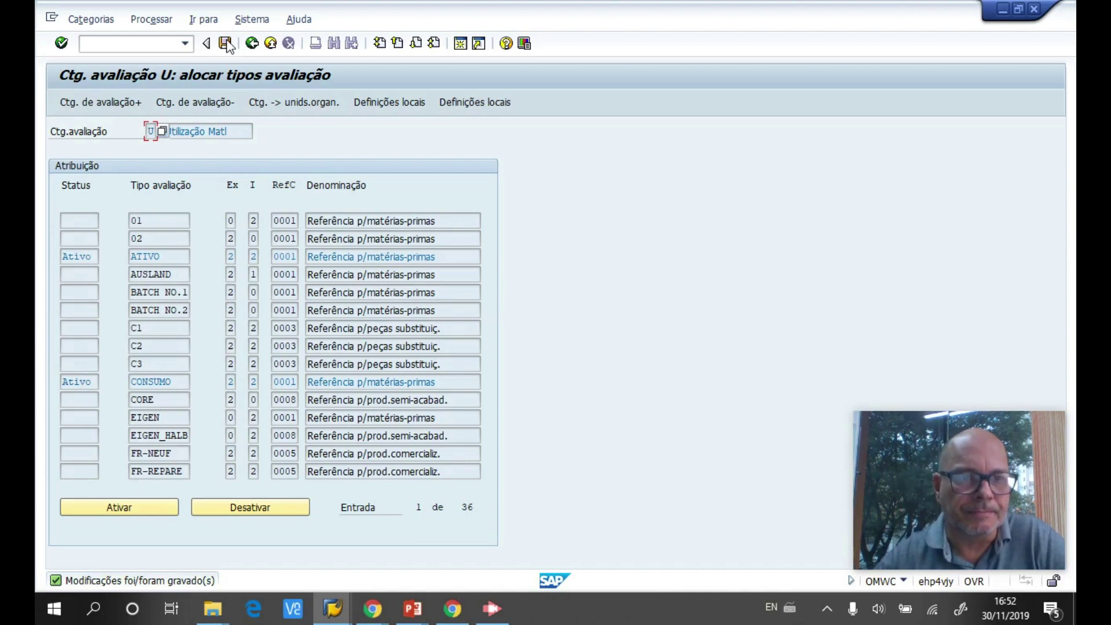
- Leave the global category settings and open the plant selection of the local definitions
click(252, 44)
click(252, 44)
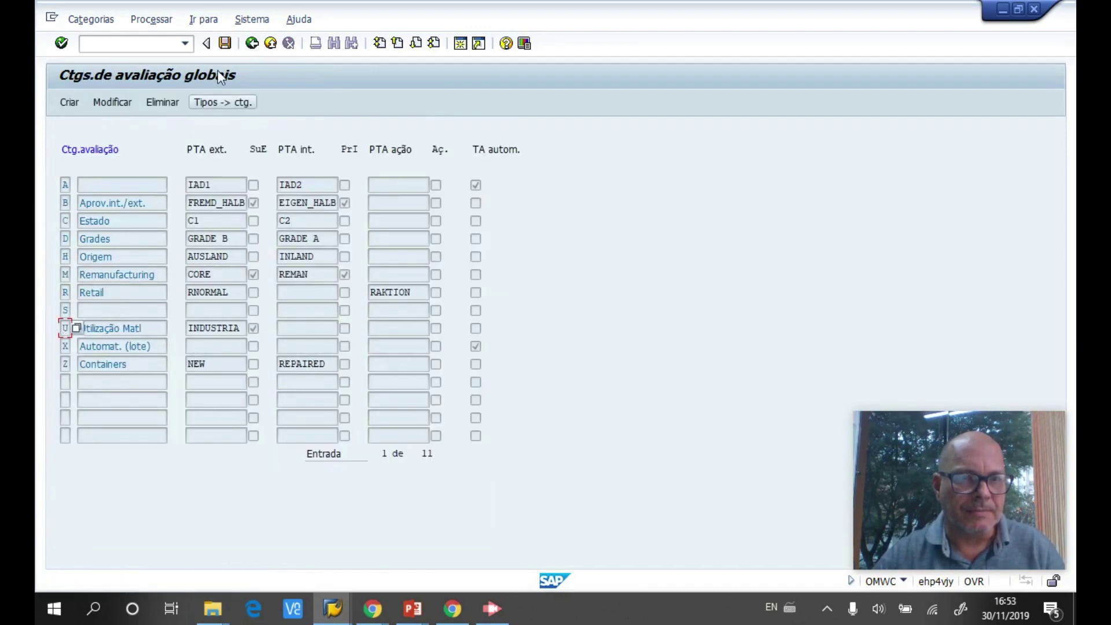
click(252, 44)
click(265, 103)
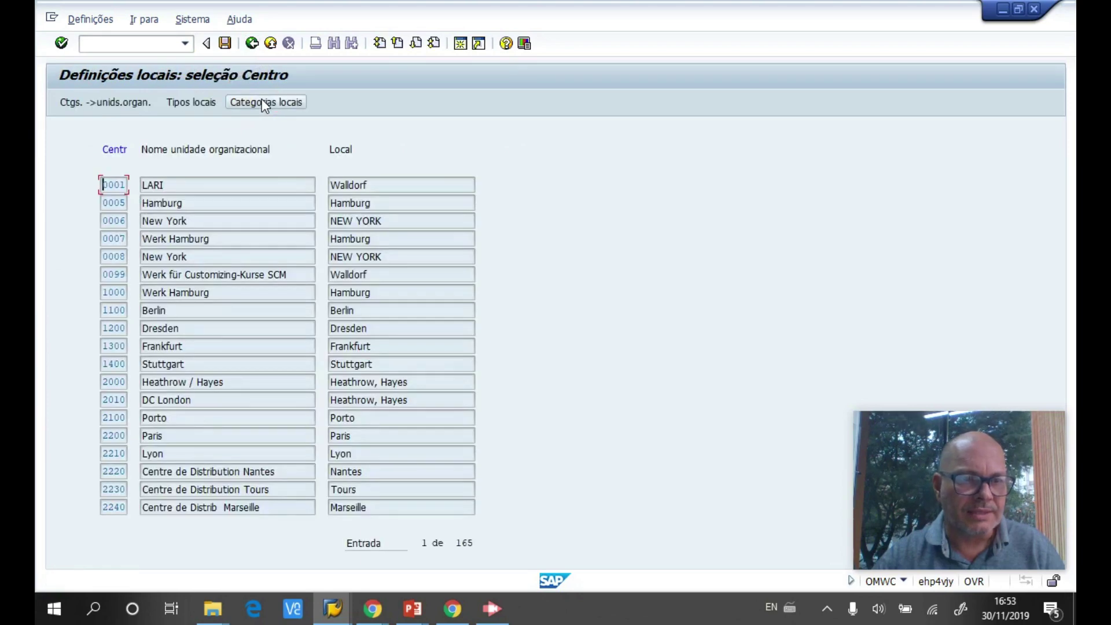
- Find and select plant CB00, Centro São Paulo - LOC BR, in the plant list
click(209, 308)
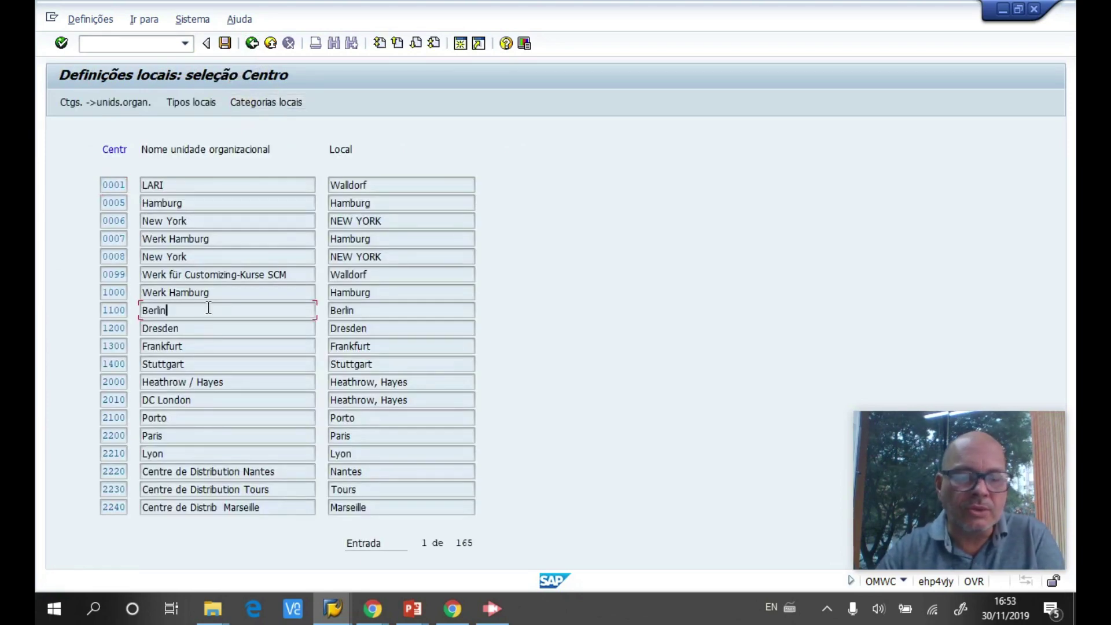
key(Page_Down)
key(Page_Down)
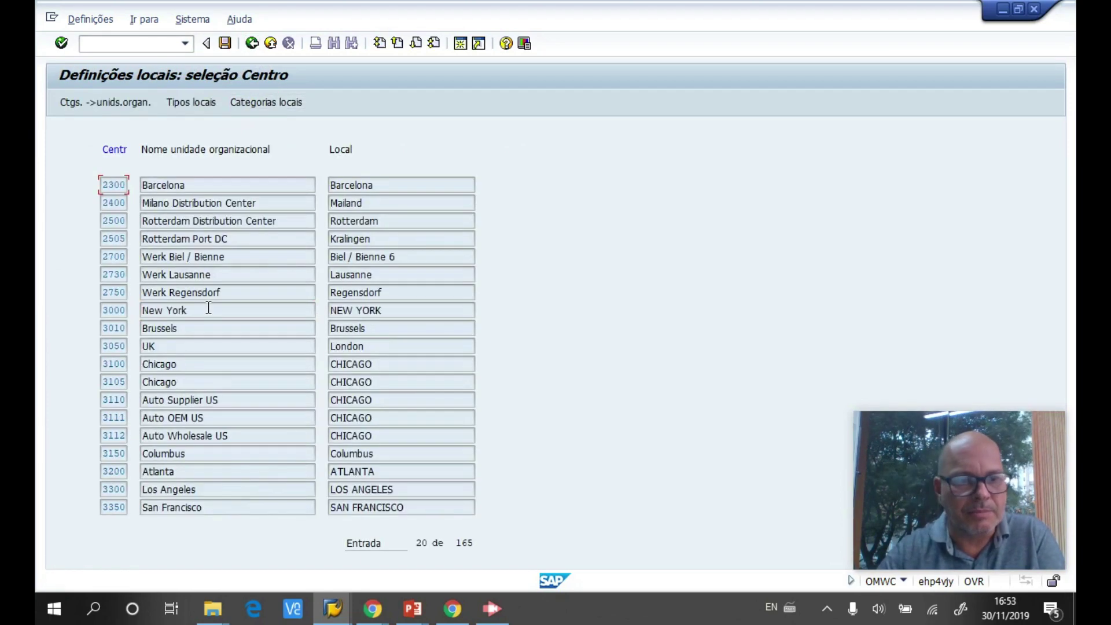
key(Page_Down)
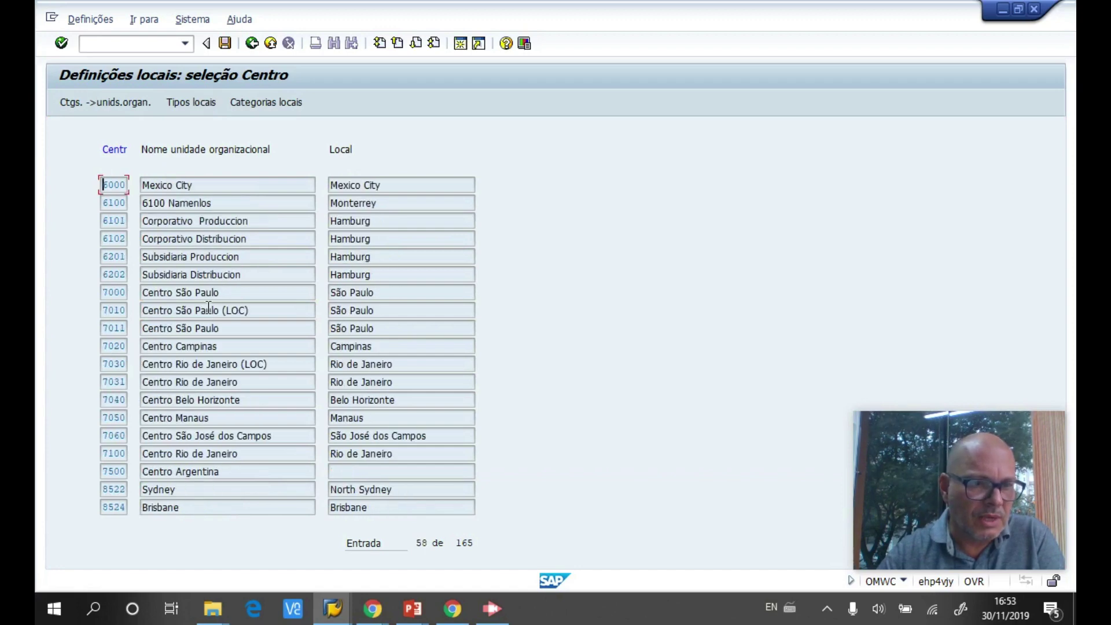
key(Page_Down)
key(Page_Down)
key(Page_Up)
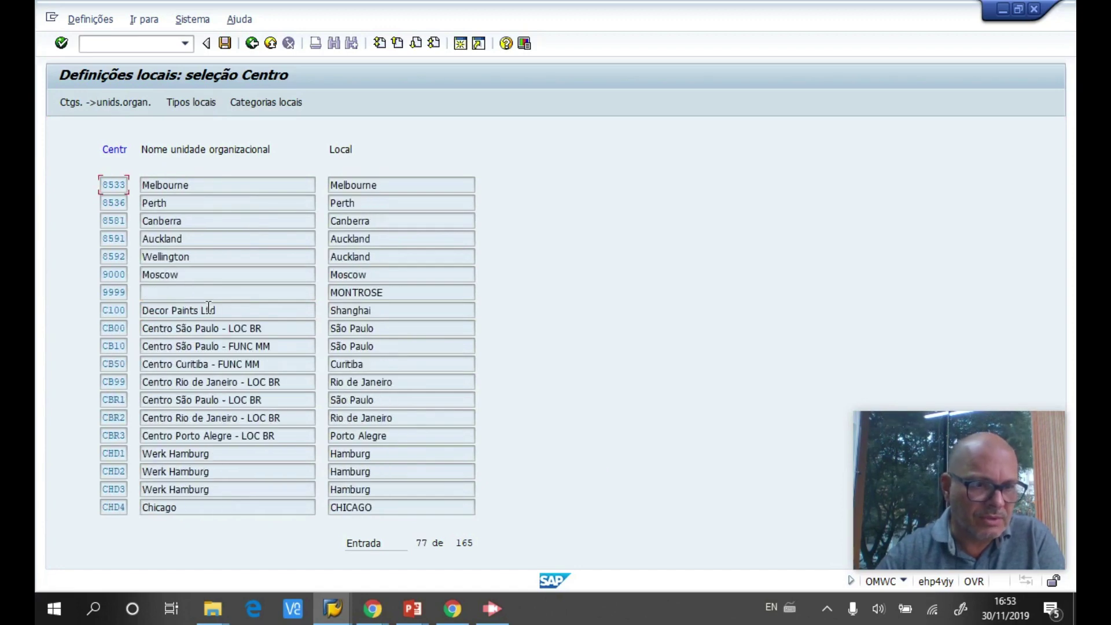
click(121, 327)
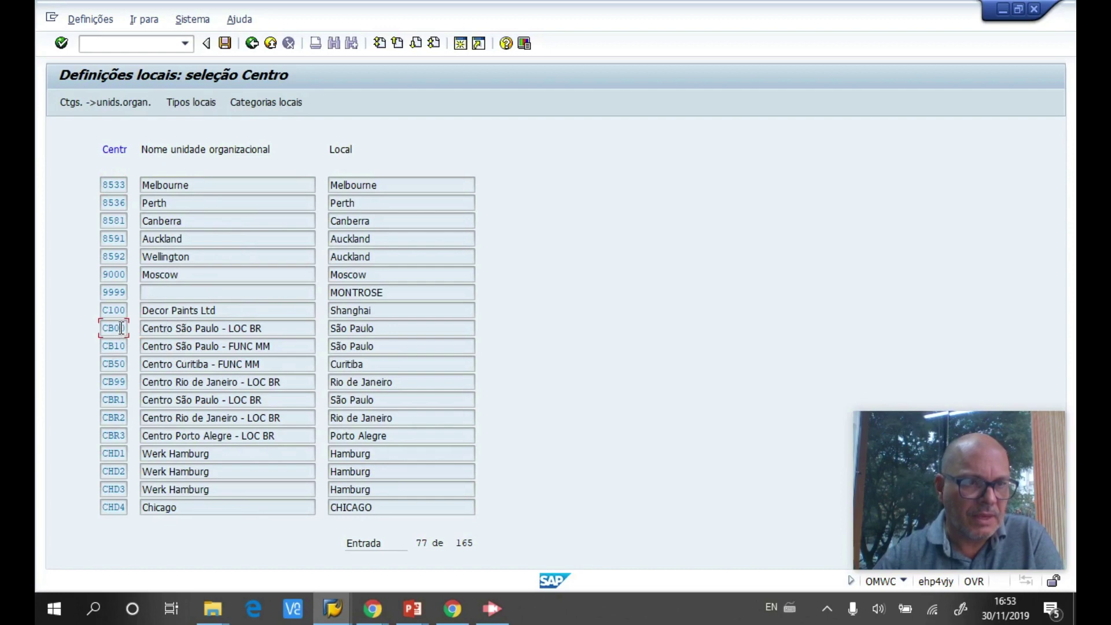
drag(263, 328, 110, 329)
double_click(111, 328)
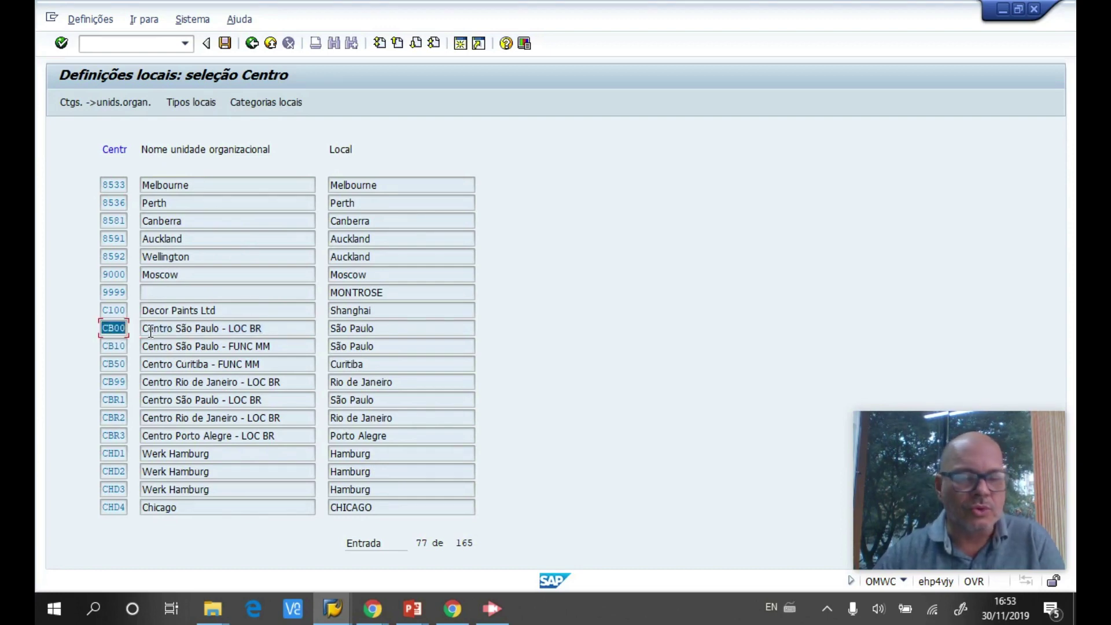
- Activate valuation category U, Utilização Matl, in the category assignment for plant CB00 and save the changes
click(90, 104)
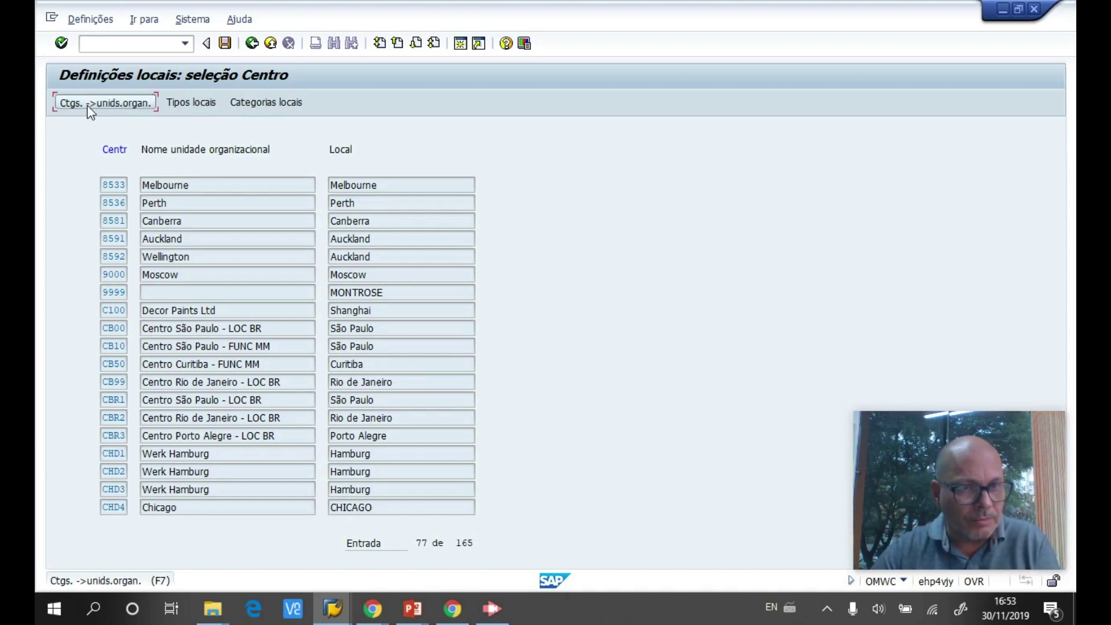
click(88, 107)
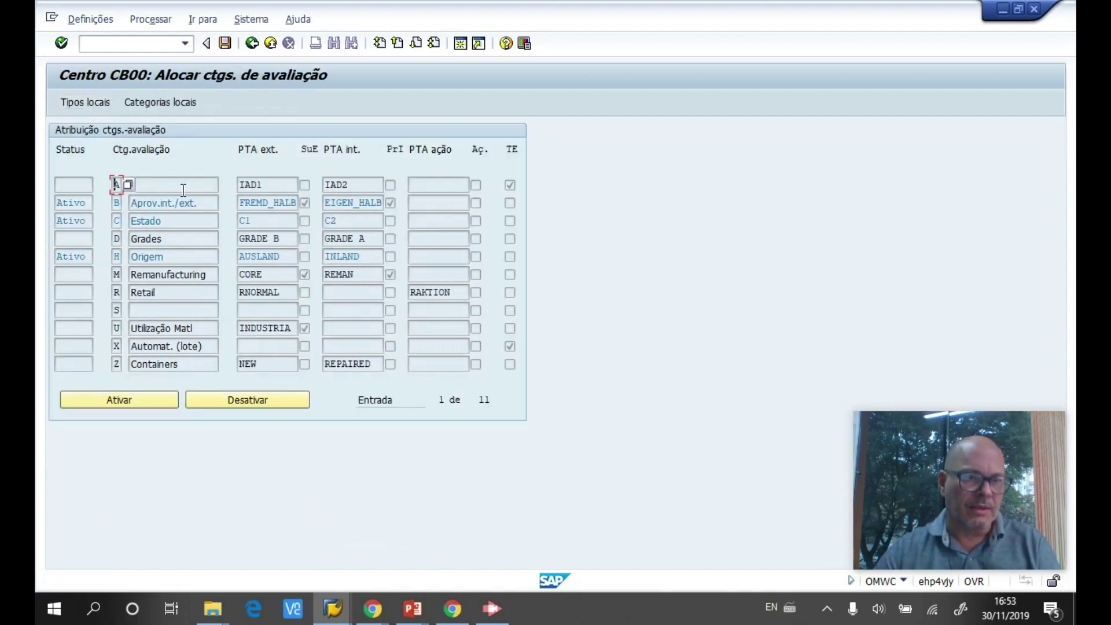
click(115, 328)
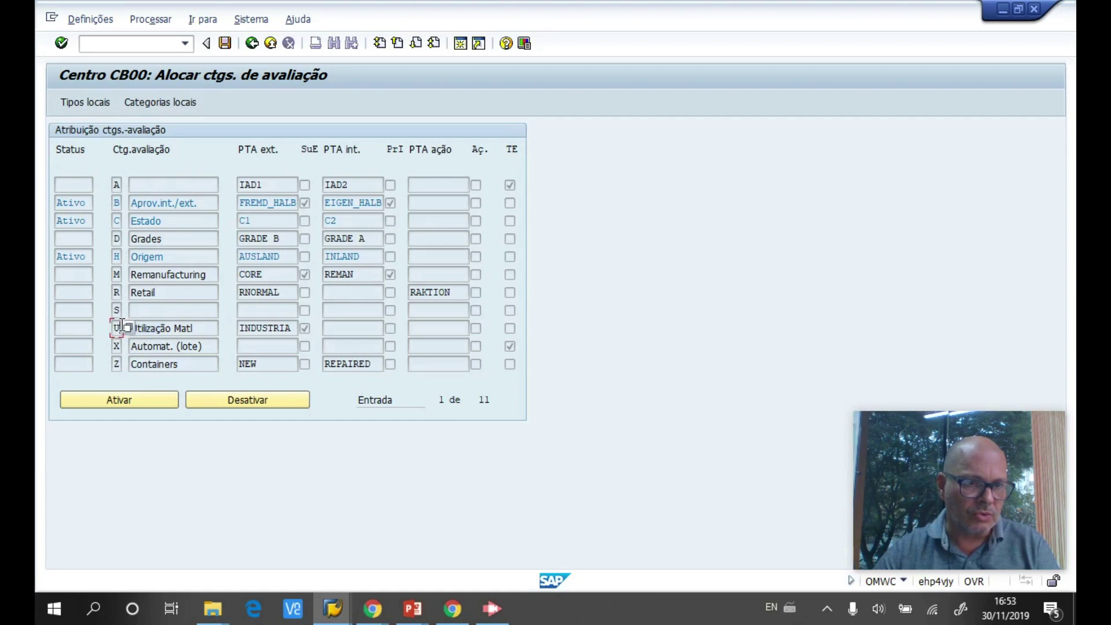
click(108, 400)
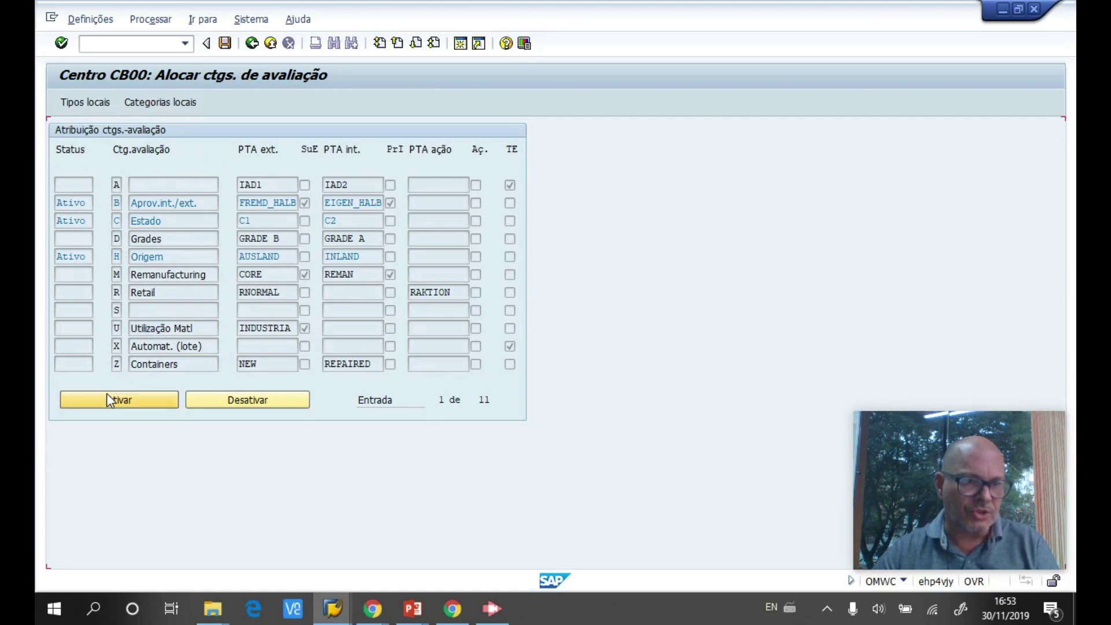
click(224, 44)
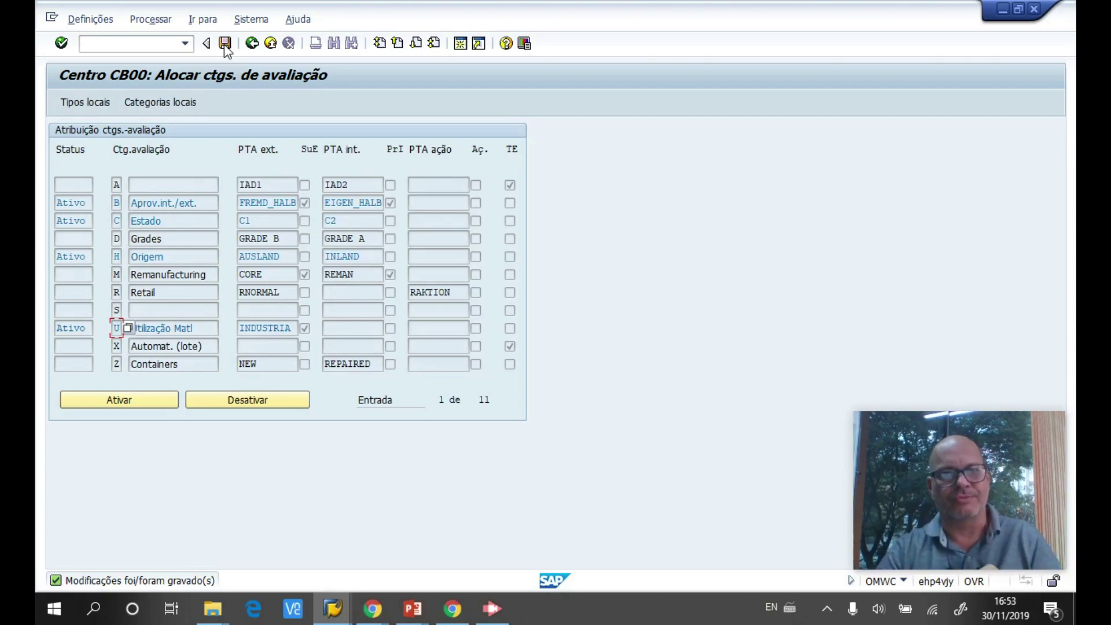
click(225, 43)
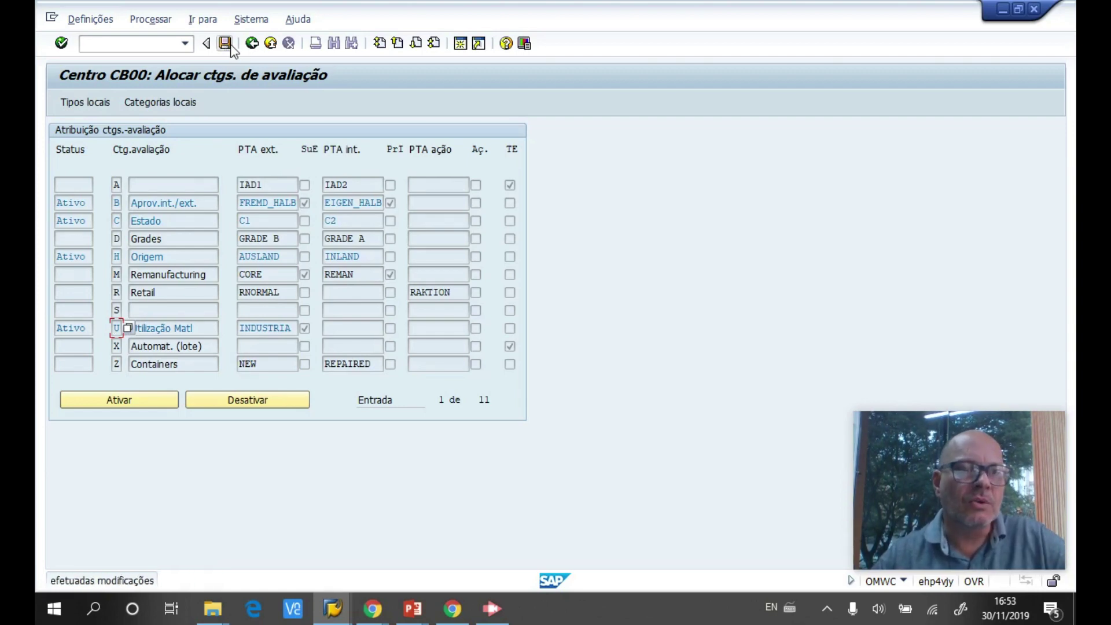
- Leave the customizing settings for SAP Easy Access and start transaction mm01 for creating a material
click(252, 43)
click(251, 44)
click(252, 44)
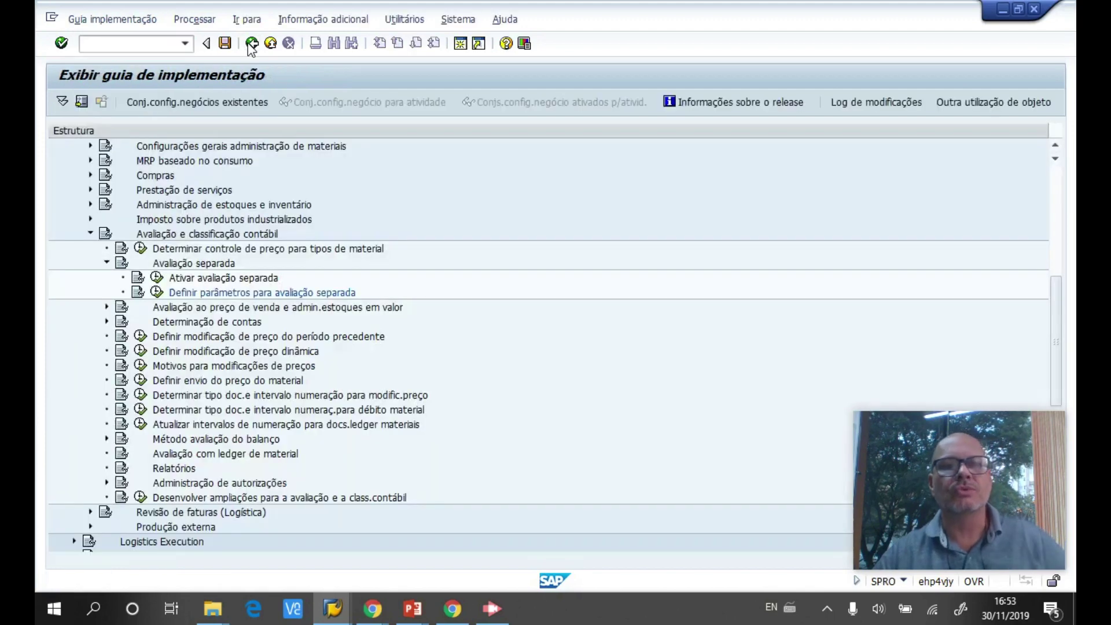
click(252, 44)
click(252, 44)
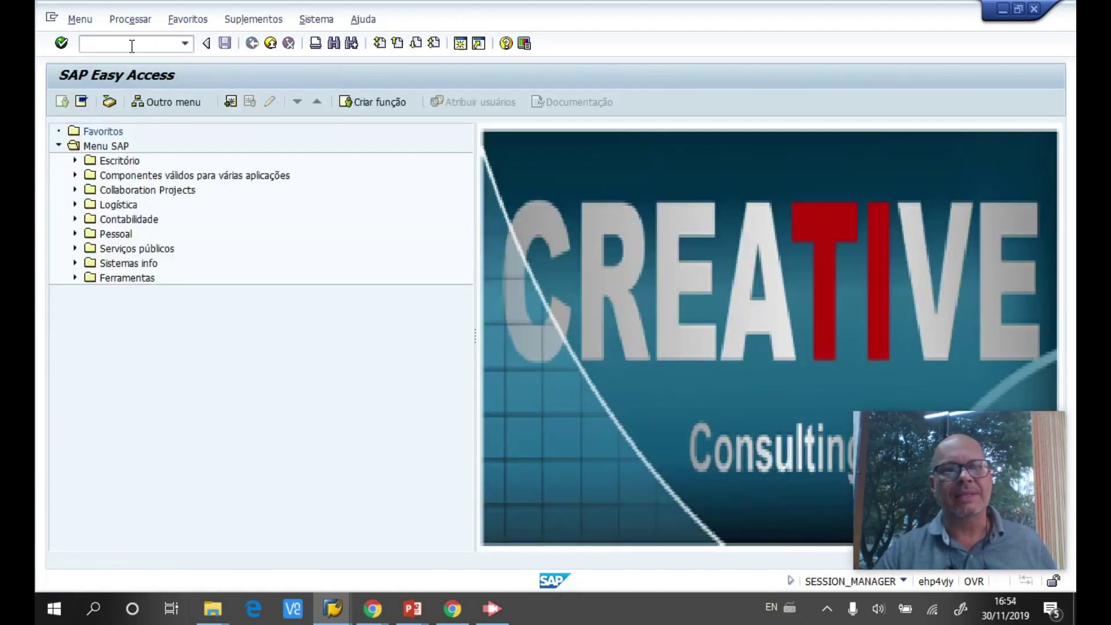
text(mm01)
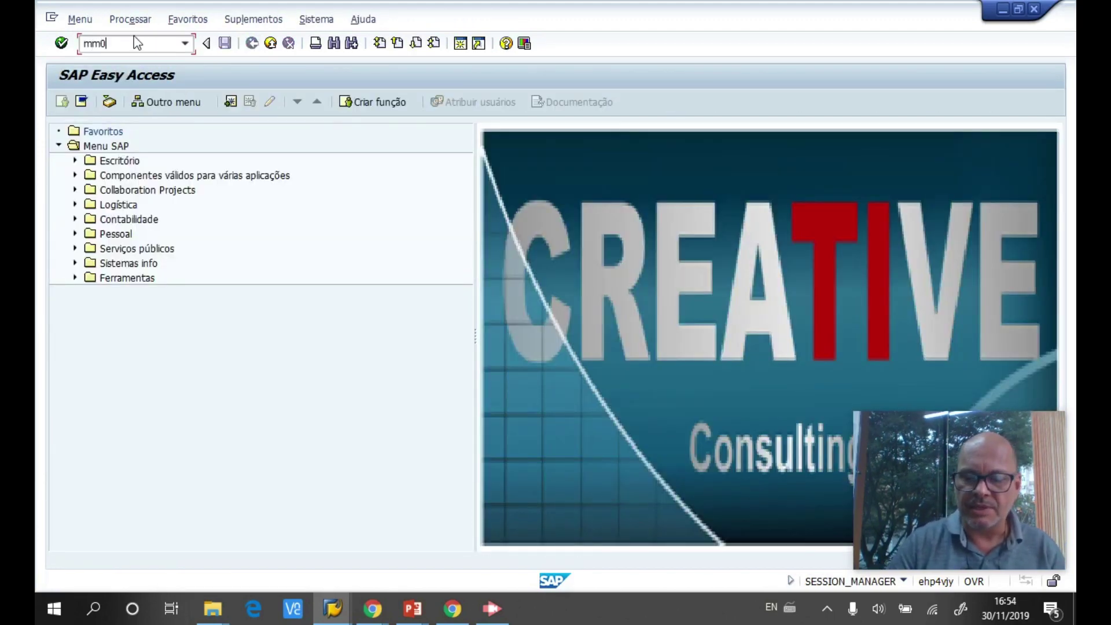
key(Return)
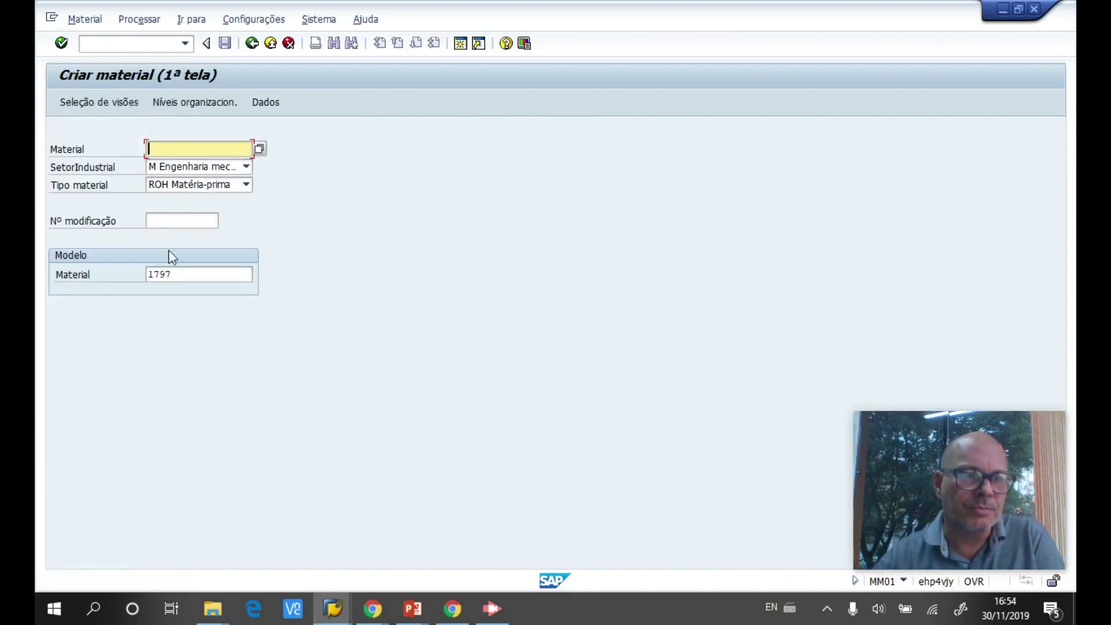
- Clear the reference material under Modelo and continue to the view selection for the new ROH Matéria-prima material
double_click(165, 274)
key(Delete)
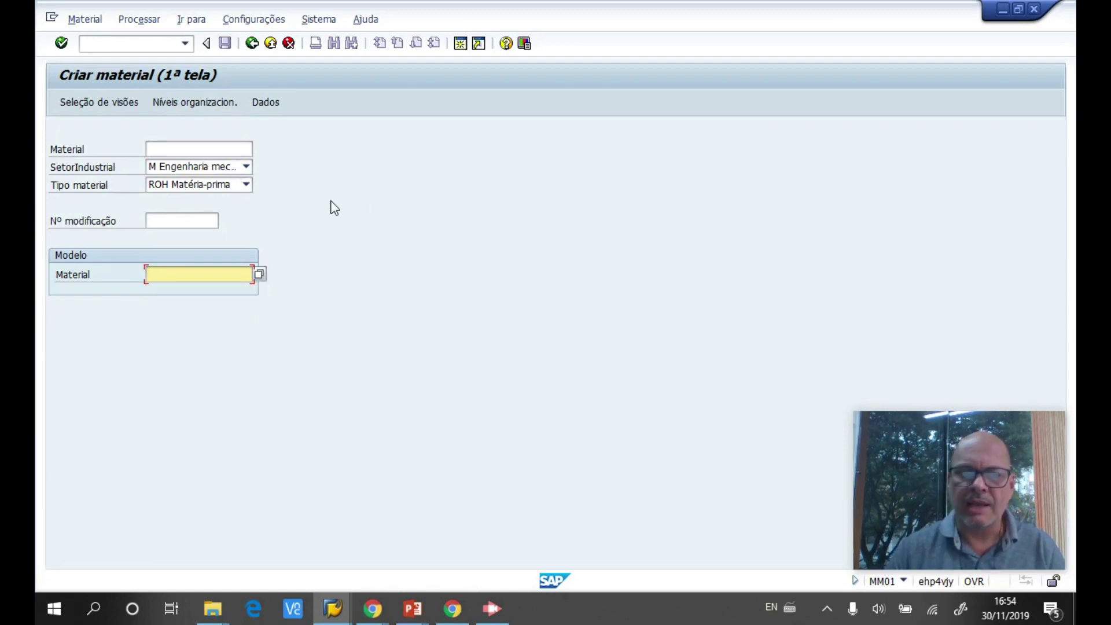
key(Return)
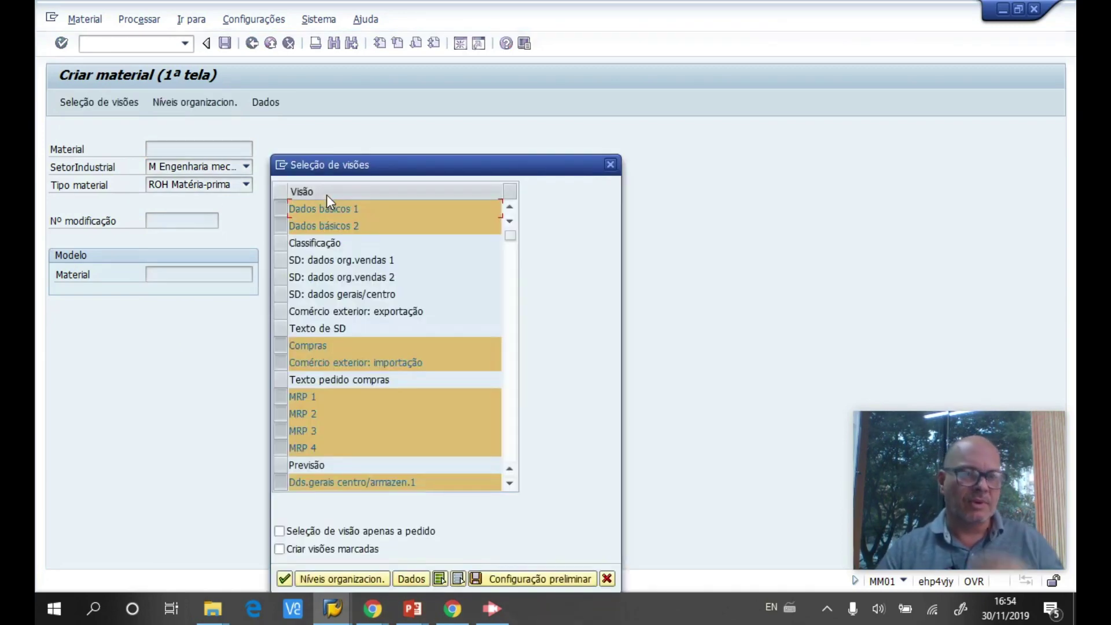
- Deselect Dados básicos 2, Comércio exterior: importação, MRP 1 to 4 and Dds.gerais centro/armazen. 1 and 2 in the view selection
click(282, 227)
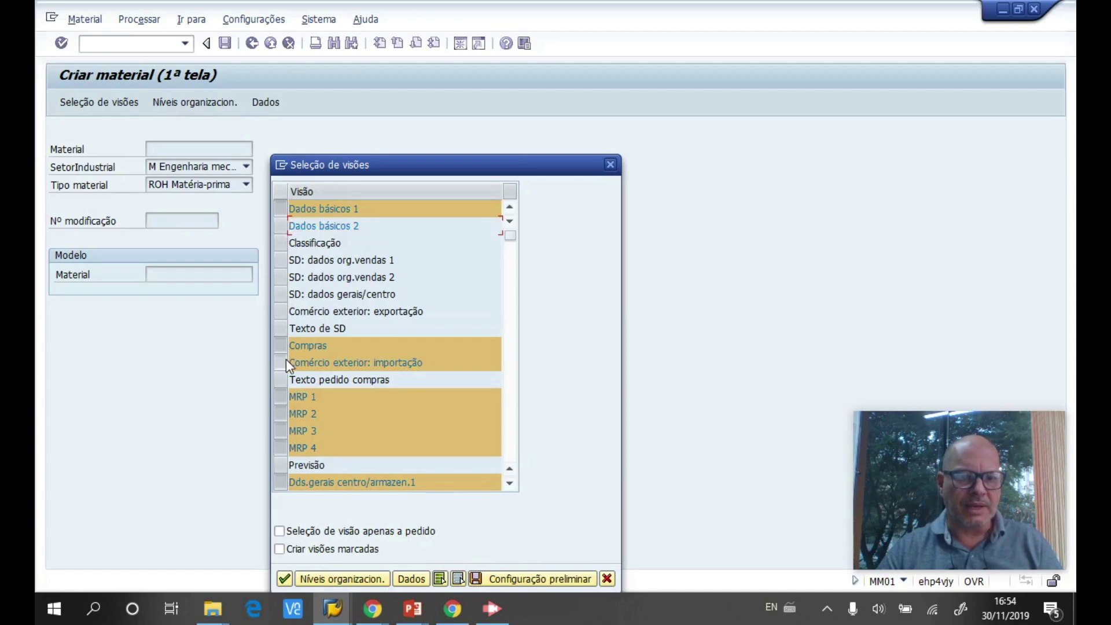
click(286, 360)
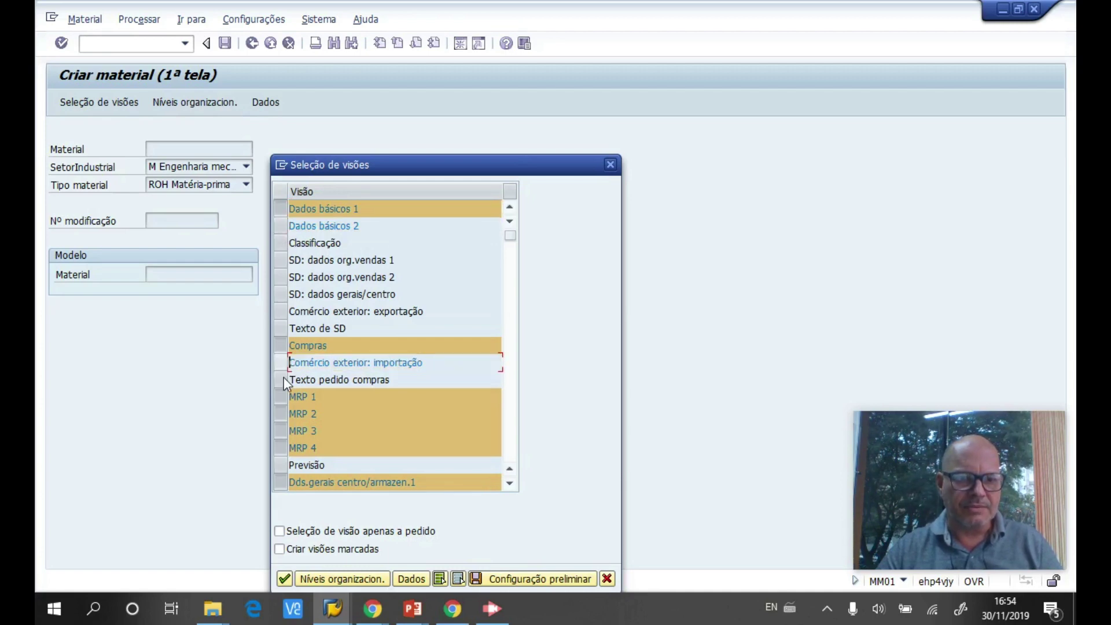
click(281, 398)
click(280, 413)
click(279, 432)
click(279, 448)
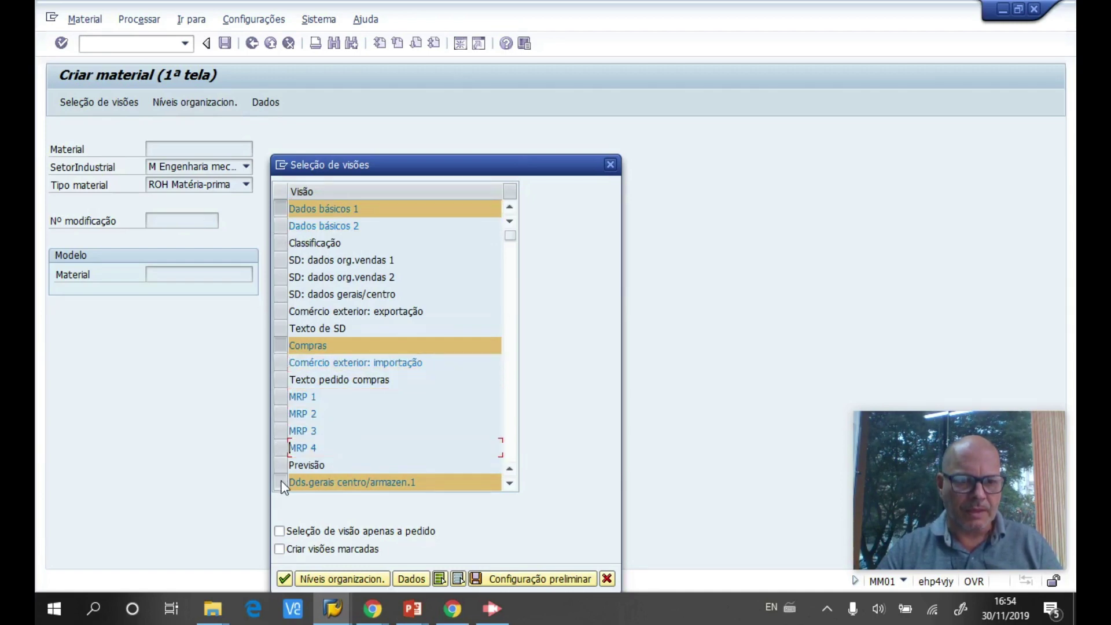
click(283, 484)
scroll(360, 414, down, 3)
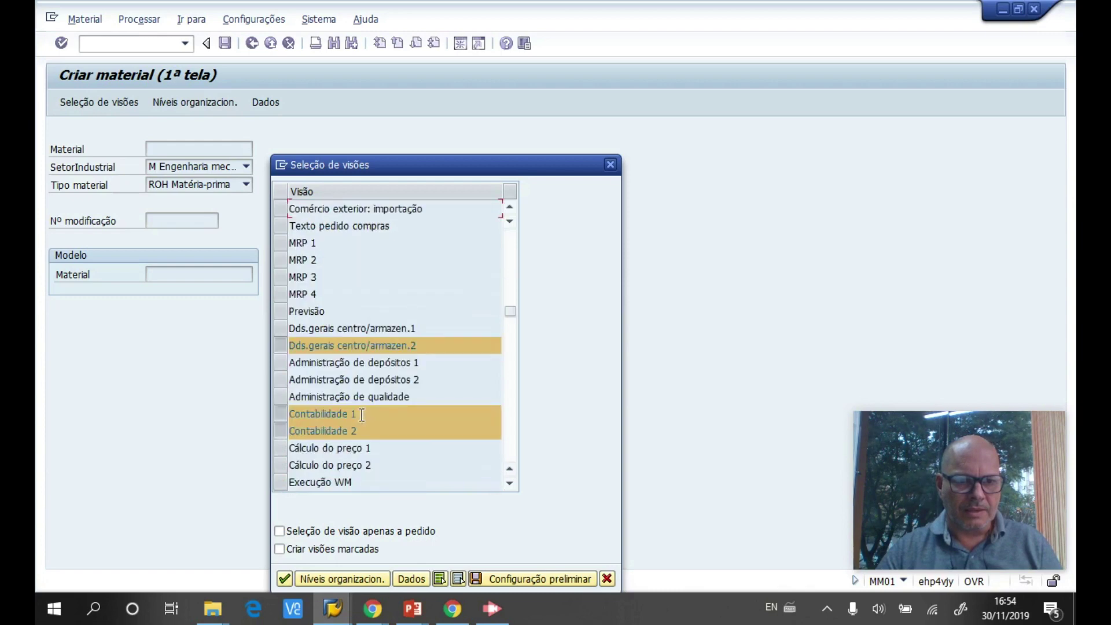
click(282, 347)
scroll(454, 354, up, 3)
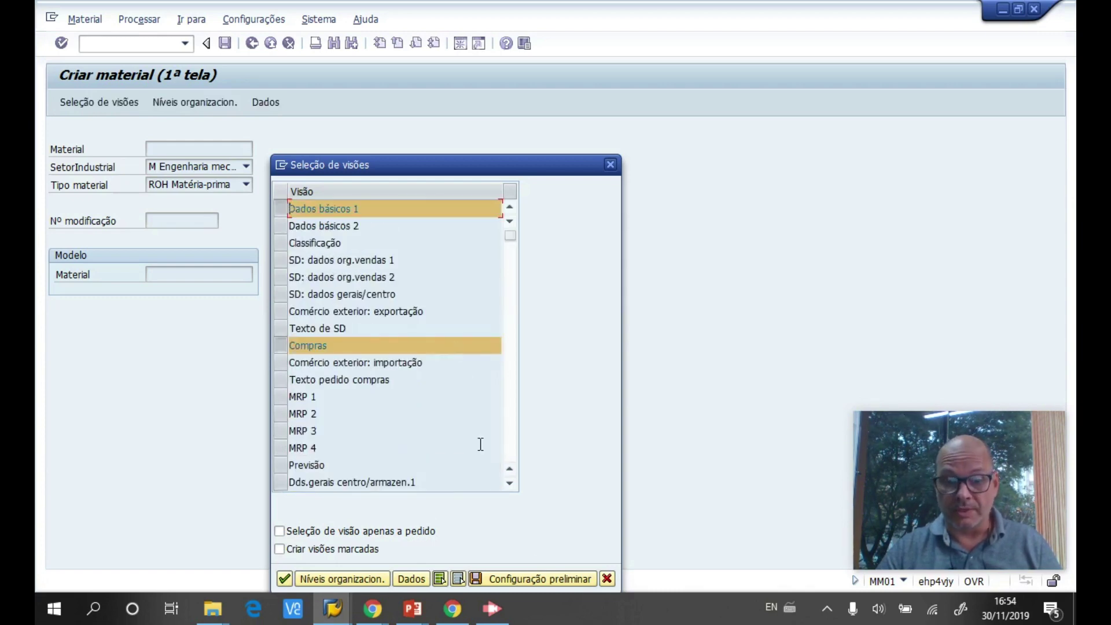
- Accept the selected views and set the organizational level Centro to CB00 for the new material
click(528, 580)
text(cb00)
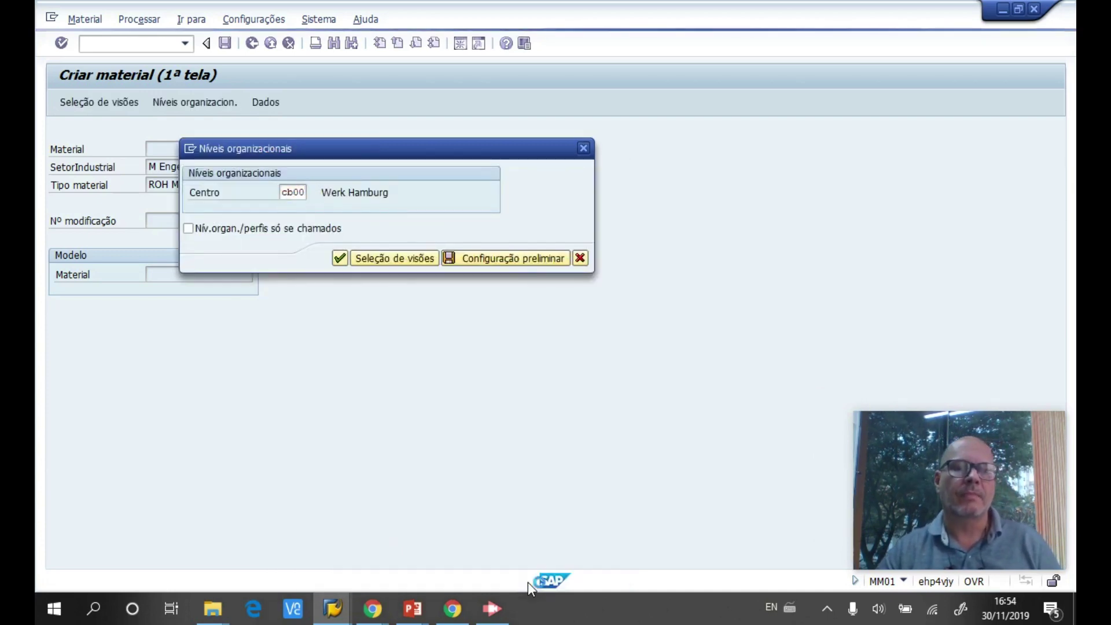
key(Return)
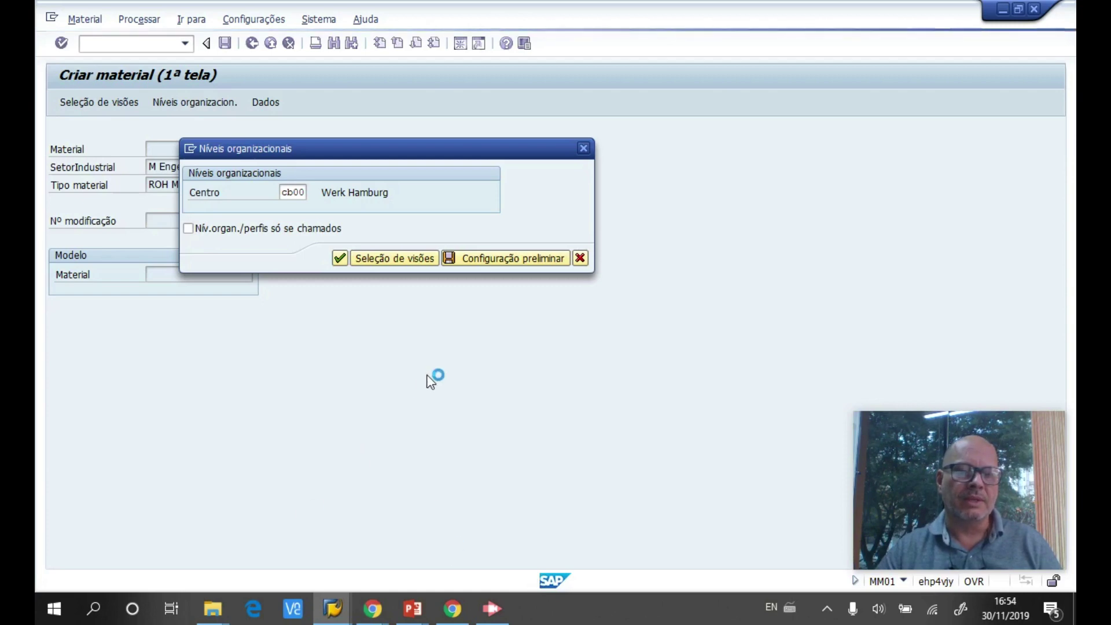
- Enter "Teste de Split valuation" as the material description in Dados básicos 1
text(Teste de Split aluati)
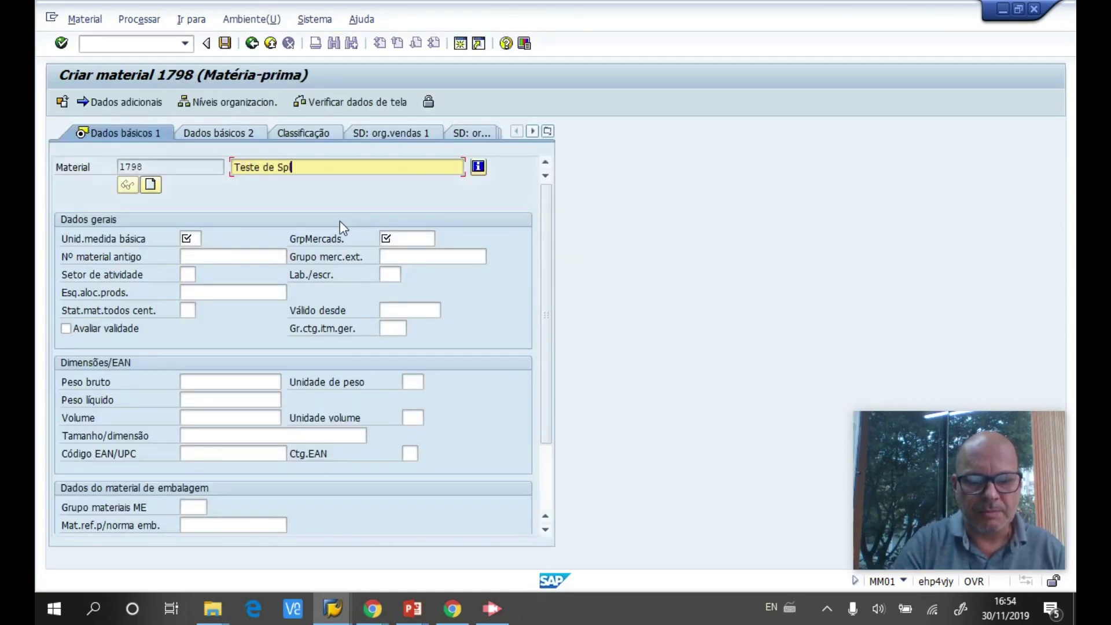
text(on)
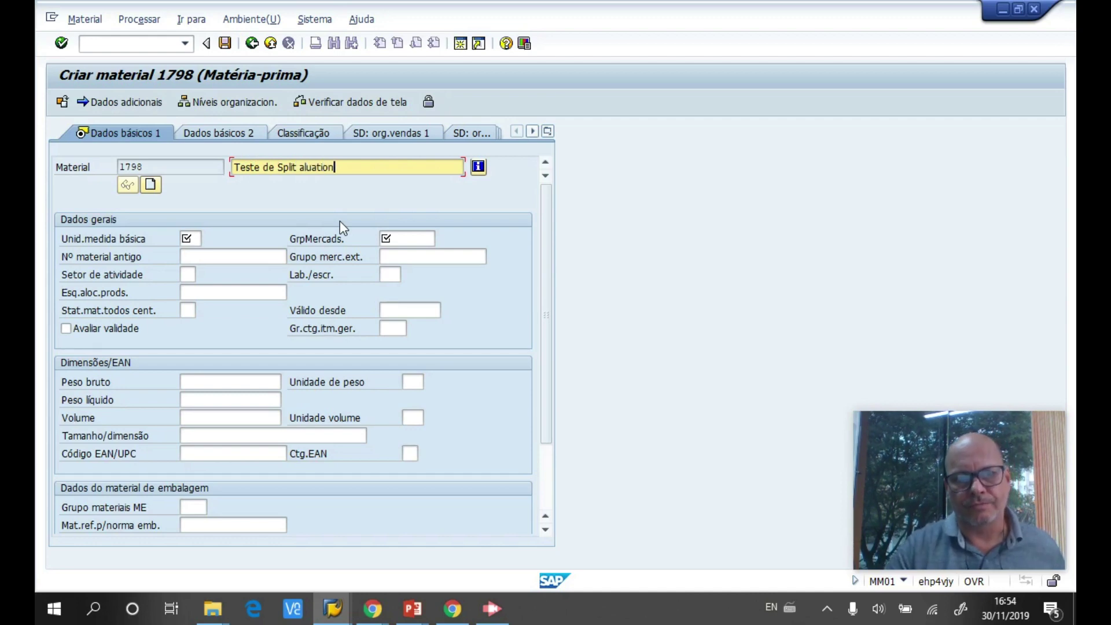
key(Left)
key(Left)
key(Left)
key(Left)
key(Left)
key(Left)
key(Left)
key(Left)
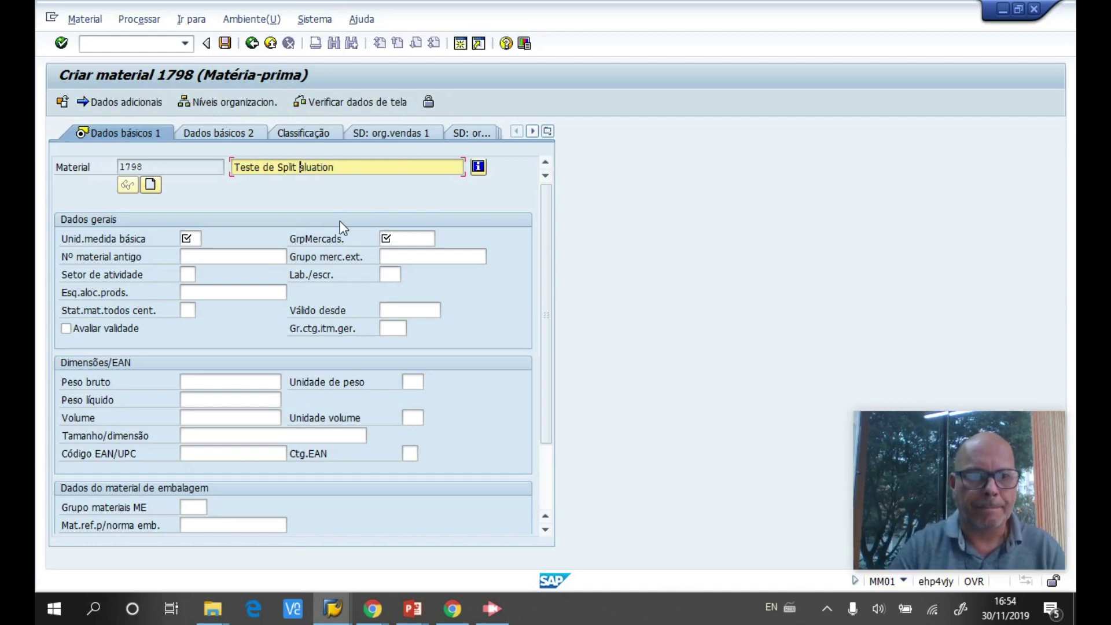
text(valuation)
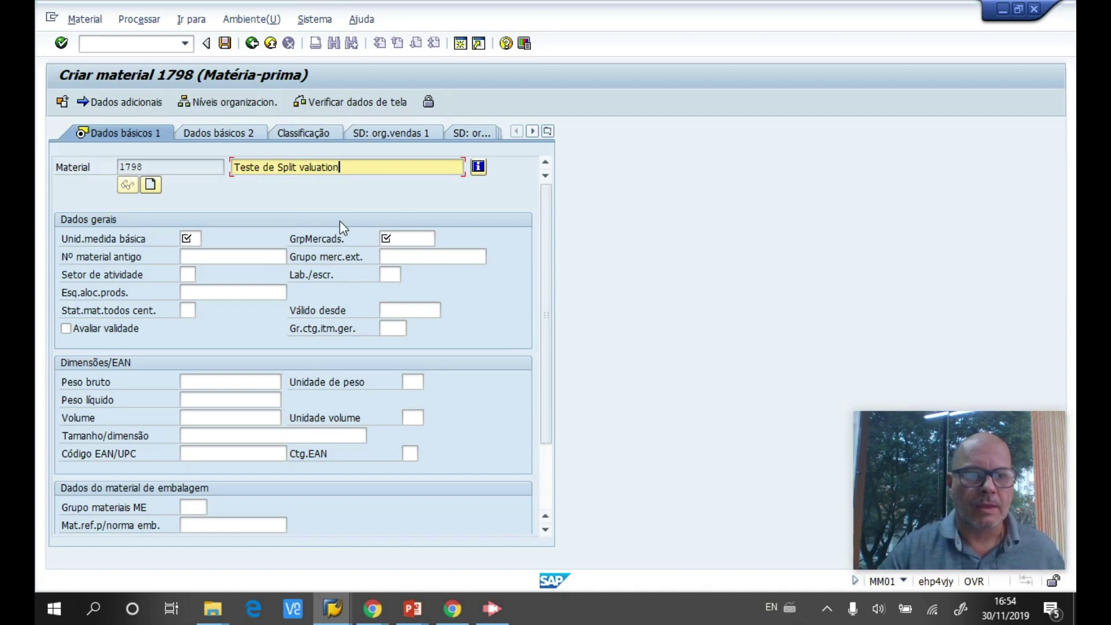
- Set the base unit of measure to UN, choose material group 001 Metalurgia, and continue to the Compras view
click(185, 238)
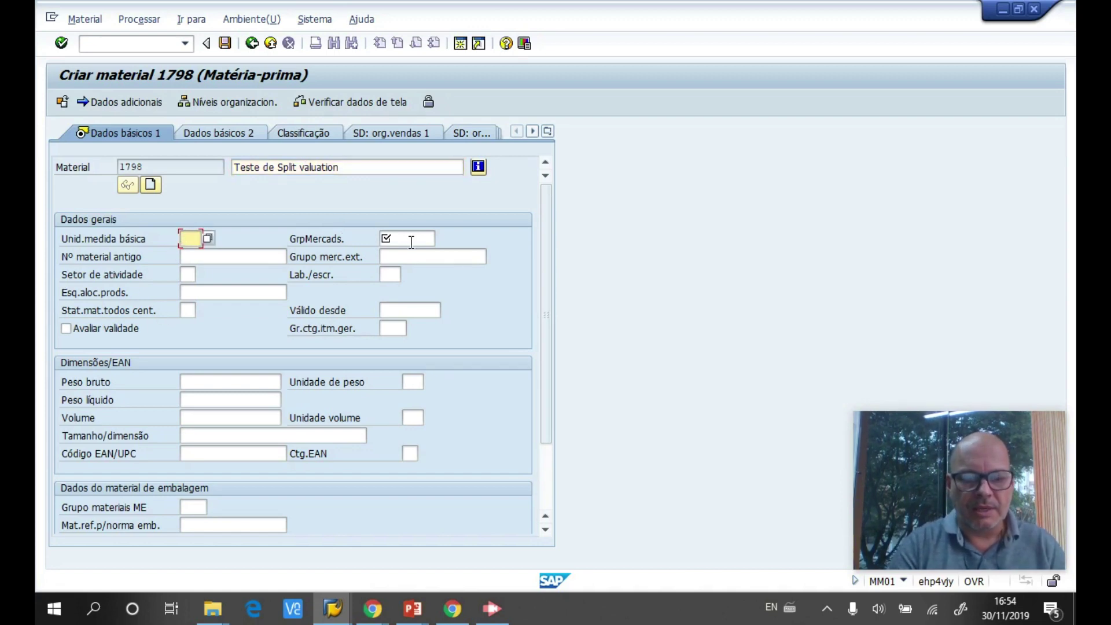
text(un)
click(412, 242)
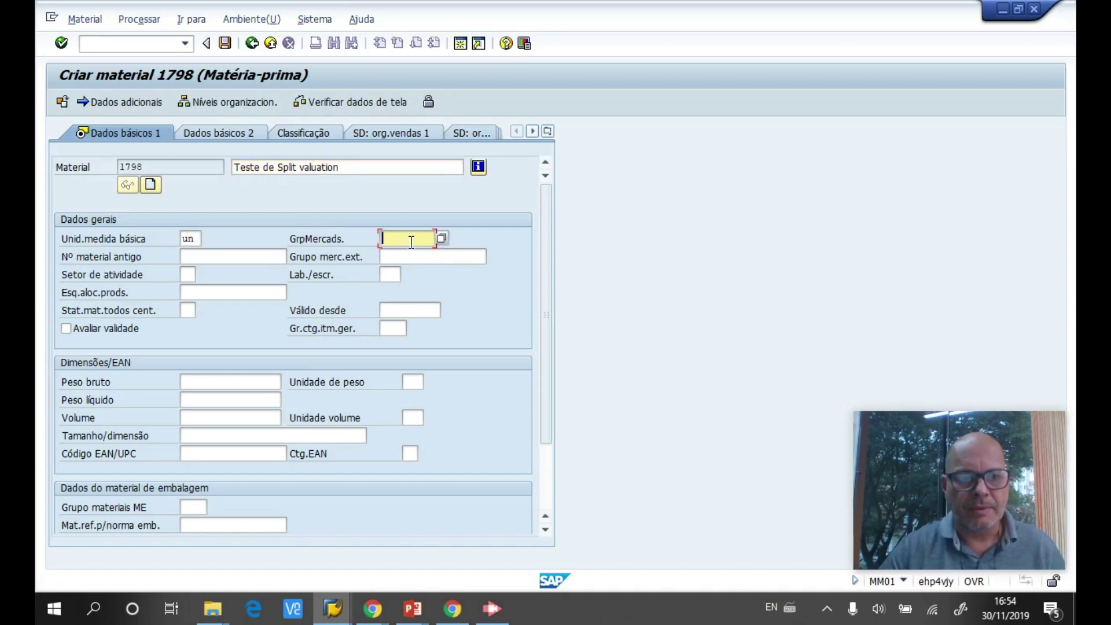
key(F4)
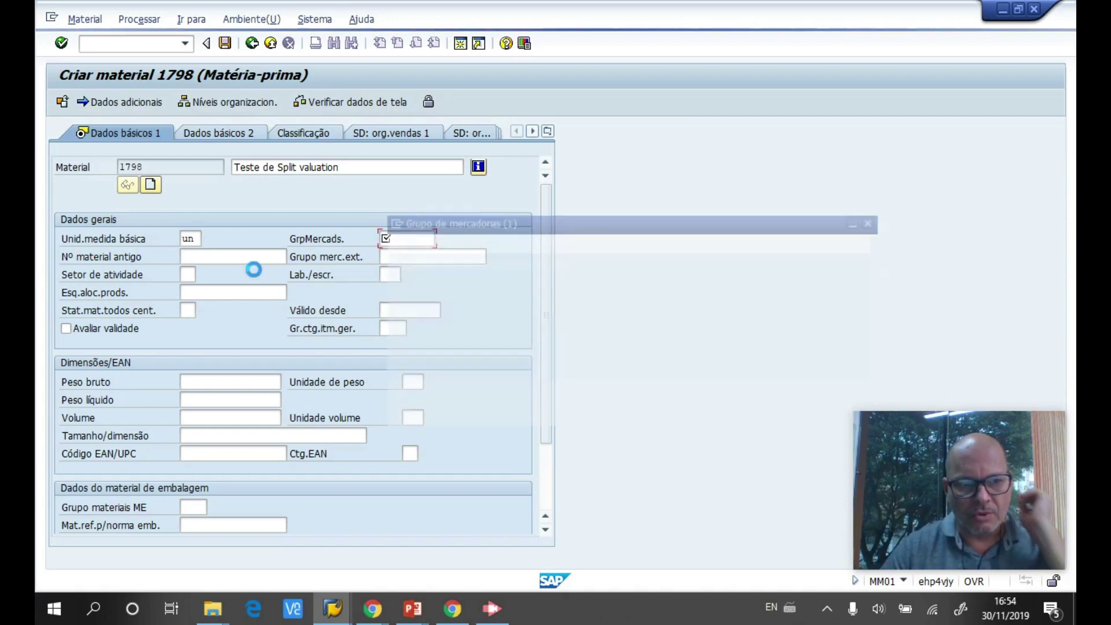
double_click(407, 228)
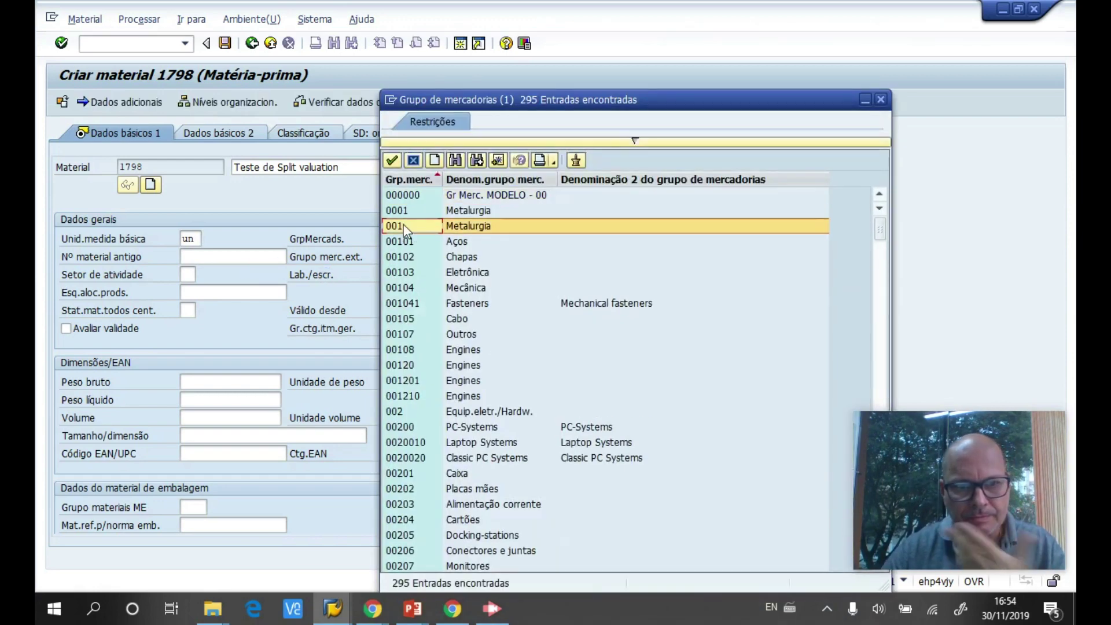
key(Return)
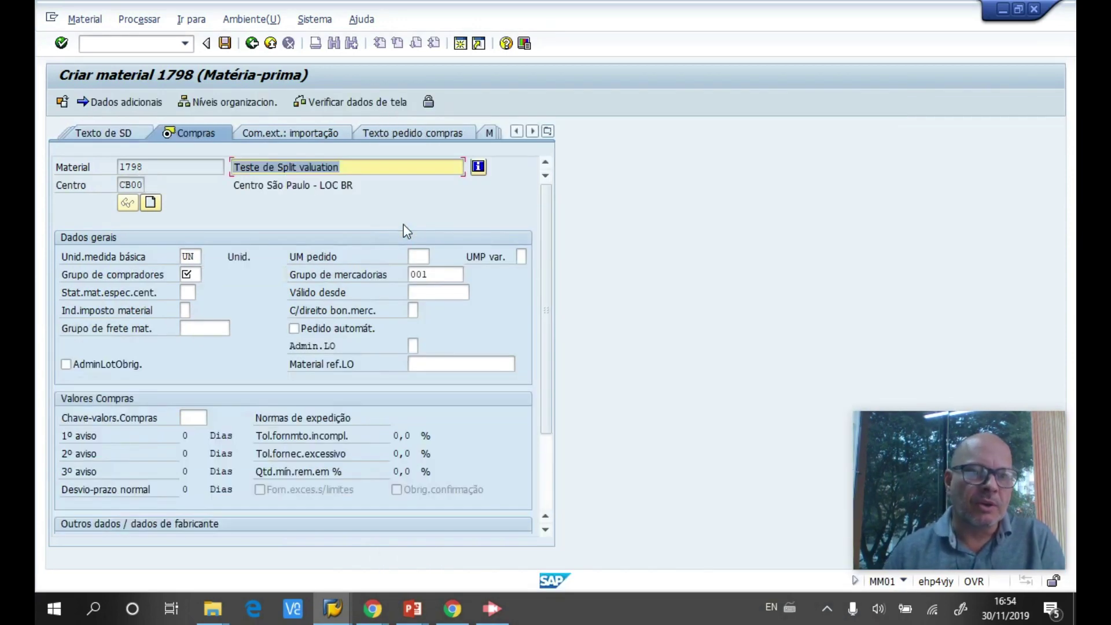
- Set the purchasing group to 001 in the Compras view and continue to Contabilidade 1
key(Tab)
text(001)
key(Return)
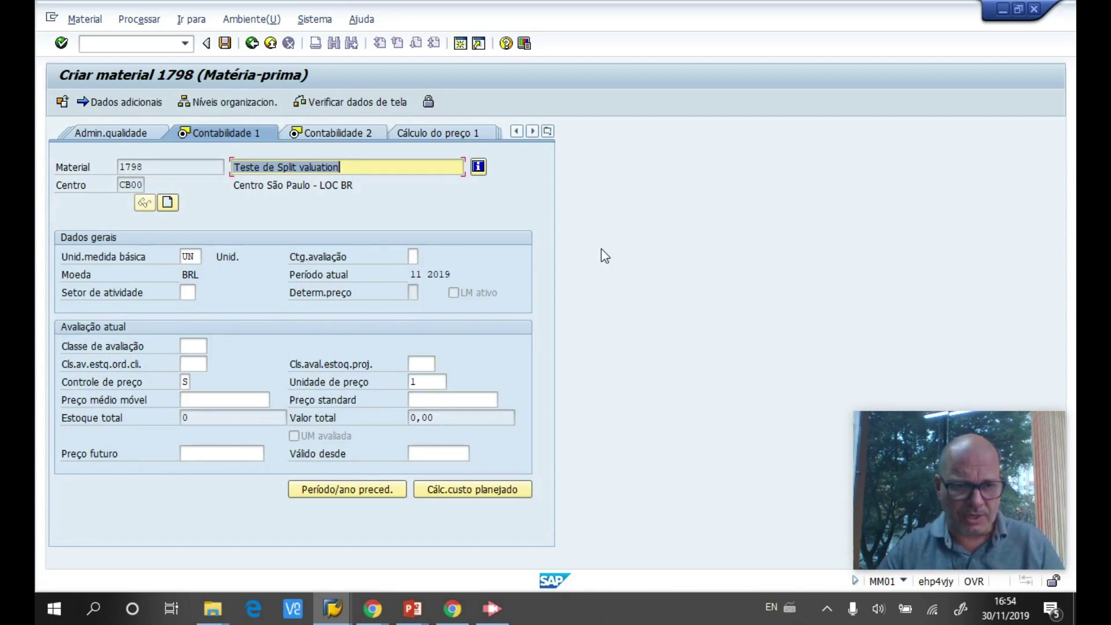
- Switch to the presentation, review the Avaliação Separada slides up to Procedimento de Avaliação Separada, and return to SAP
key(alt+Tab)
click(456, 150)
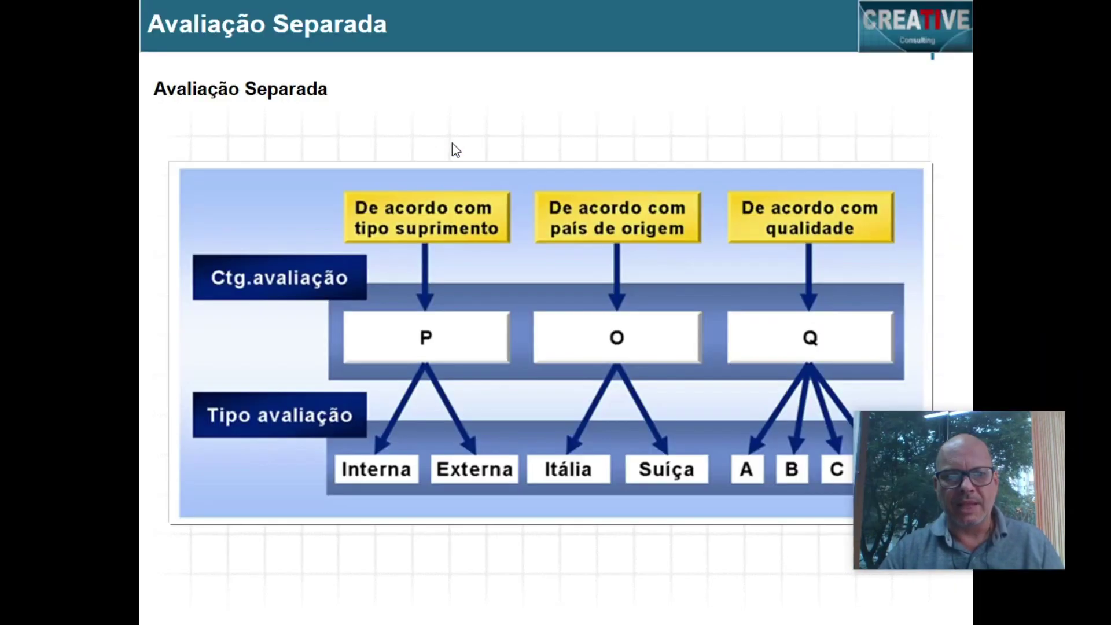
click(456, 149)
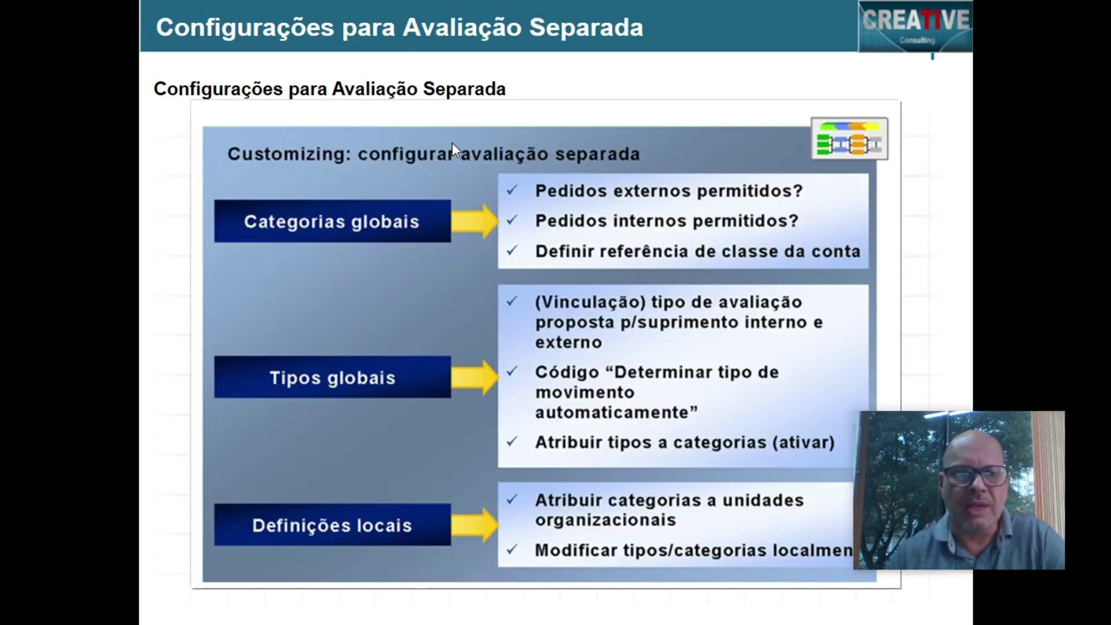
click(456, 150)
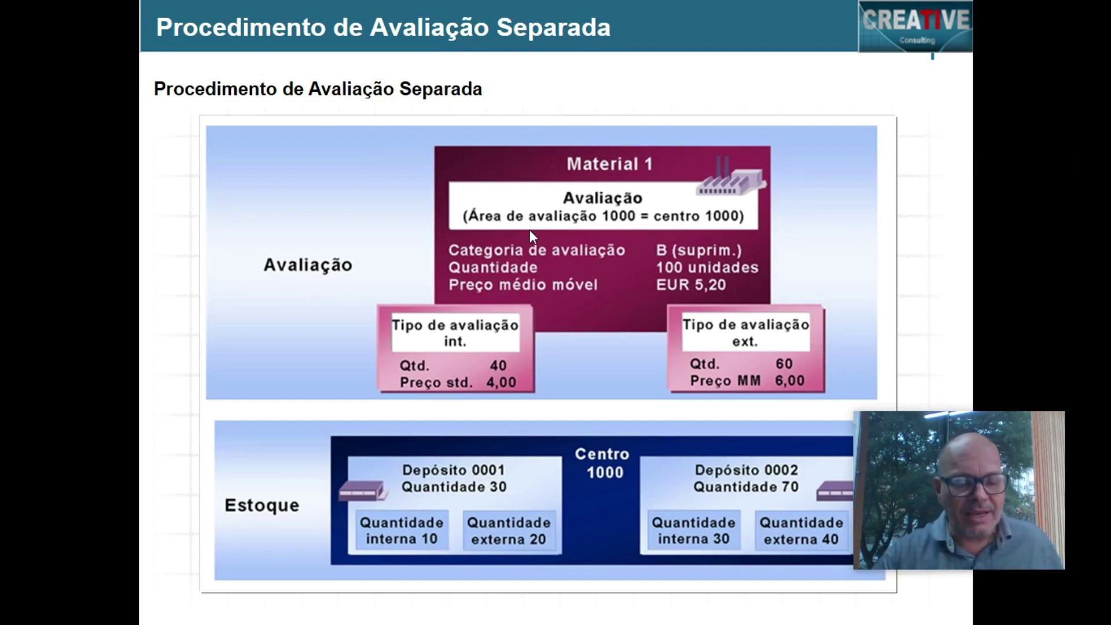
key(alt+Tab)
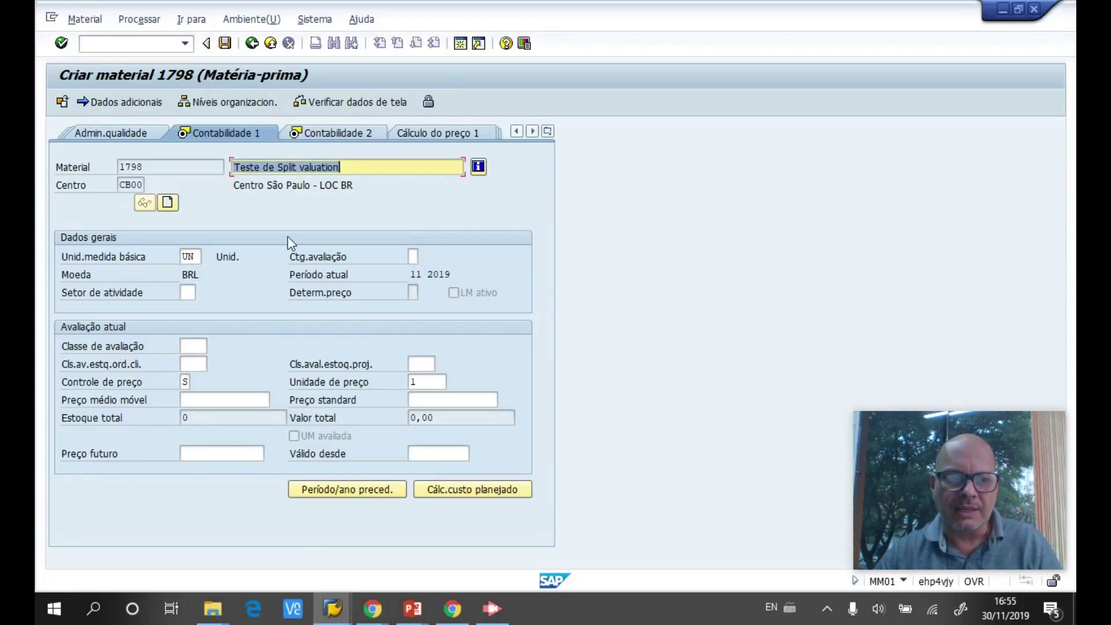
- Choose valuation category U, Utilização Matl, for the material in Contabilidade 1
click(414, 257)
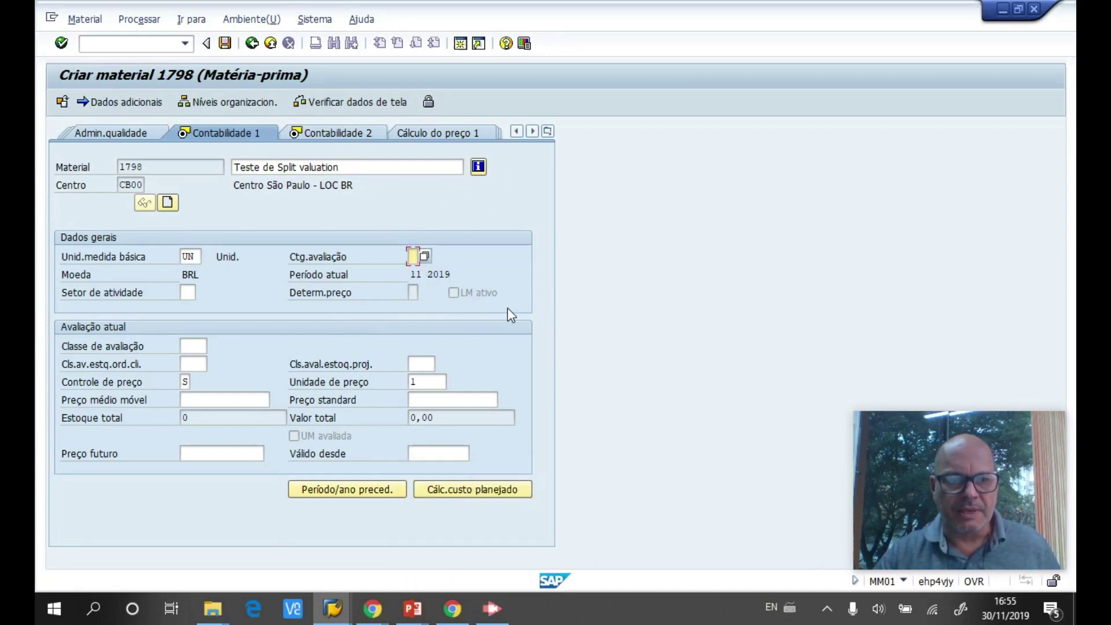
click(424, 256)
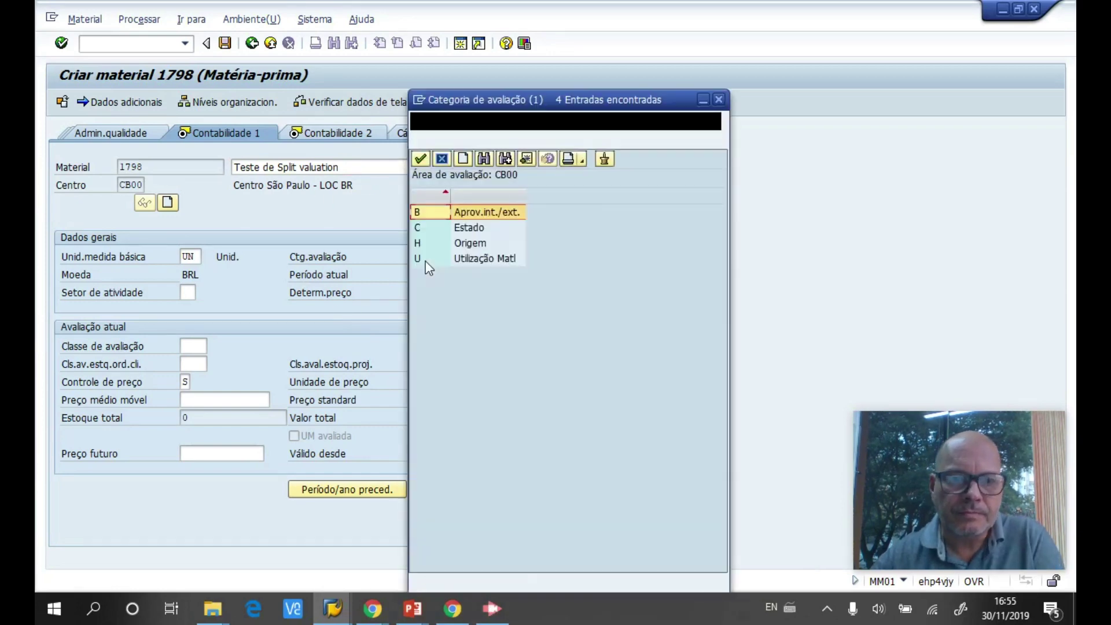
click(483, 261)
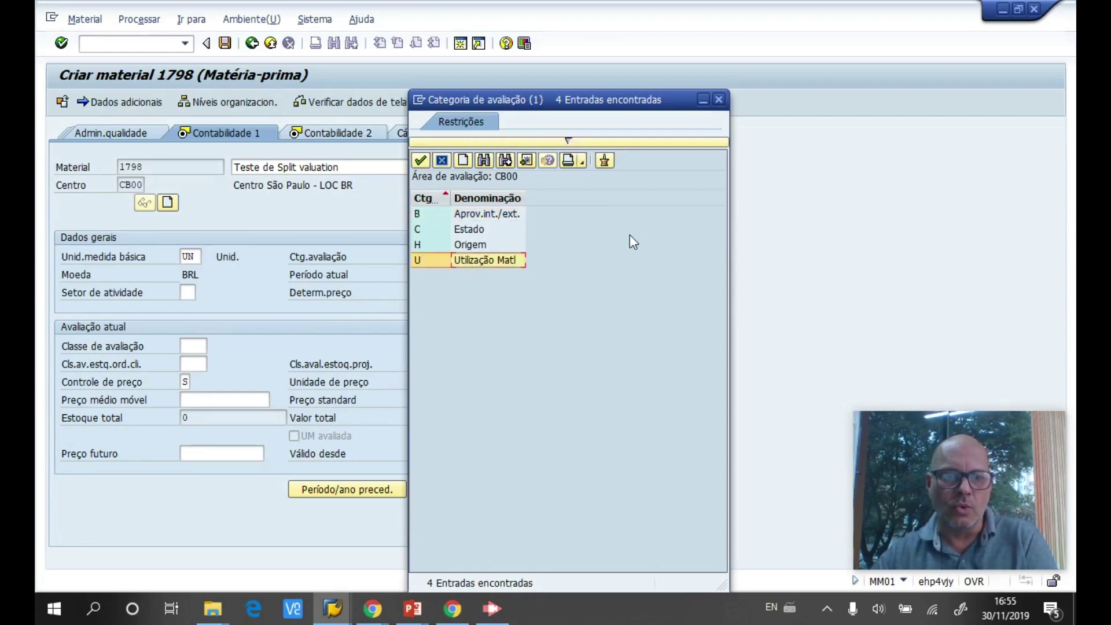
double_click(495, 262)
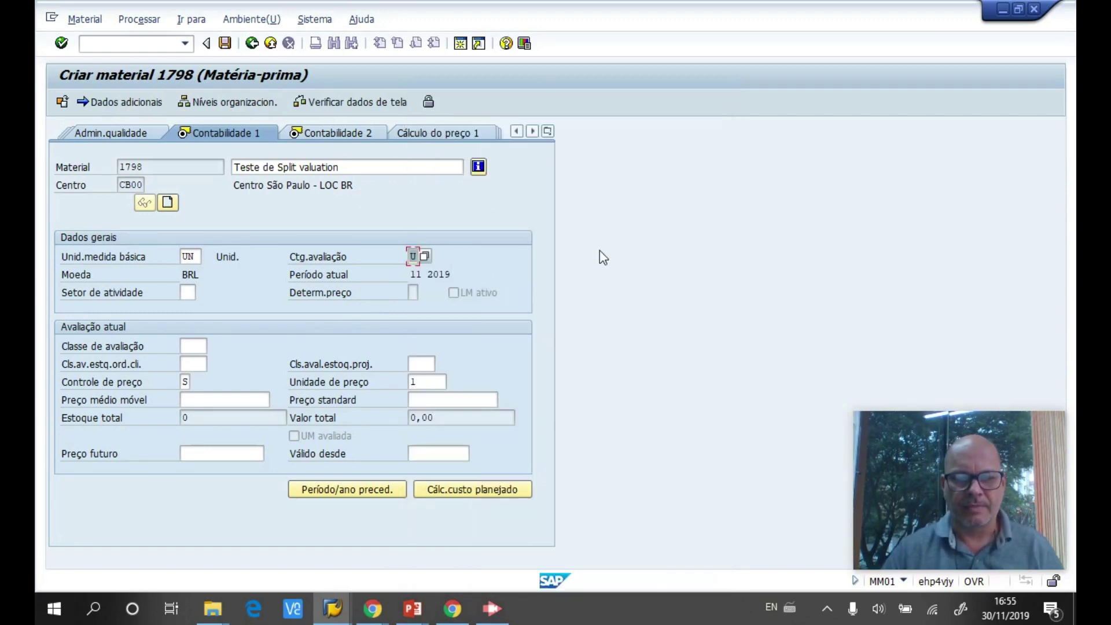
key(Return)
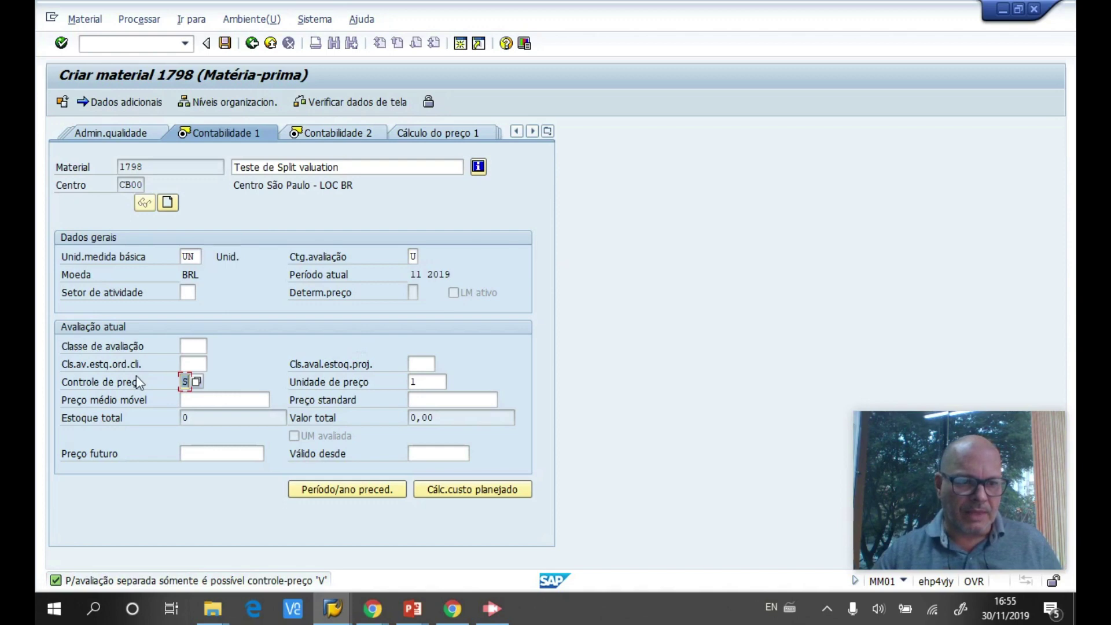
- Assign valuation class 3000, Matérias-primas 1, to the material and validate the accounting data
click(181, 347)
key(F4)
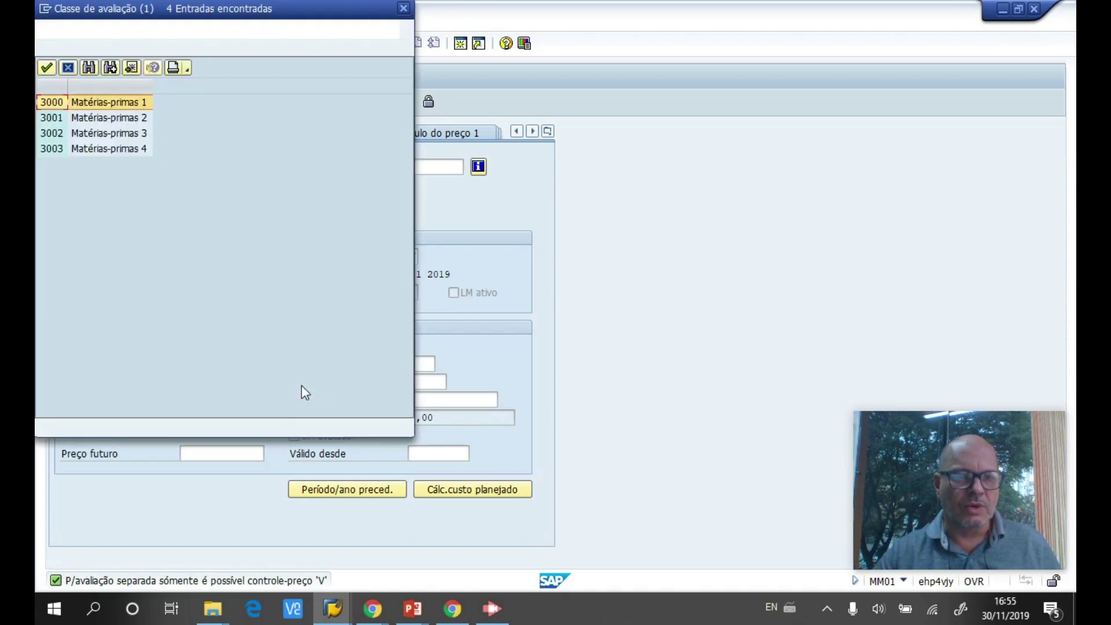
double_click(85, 108)
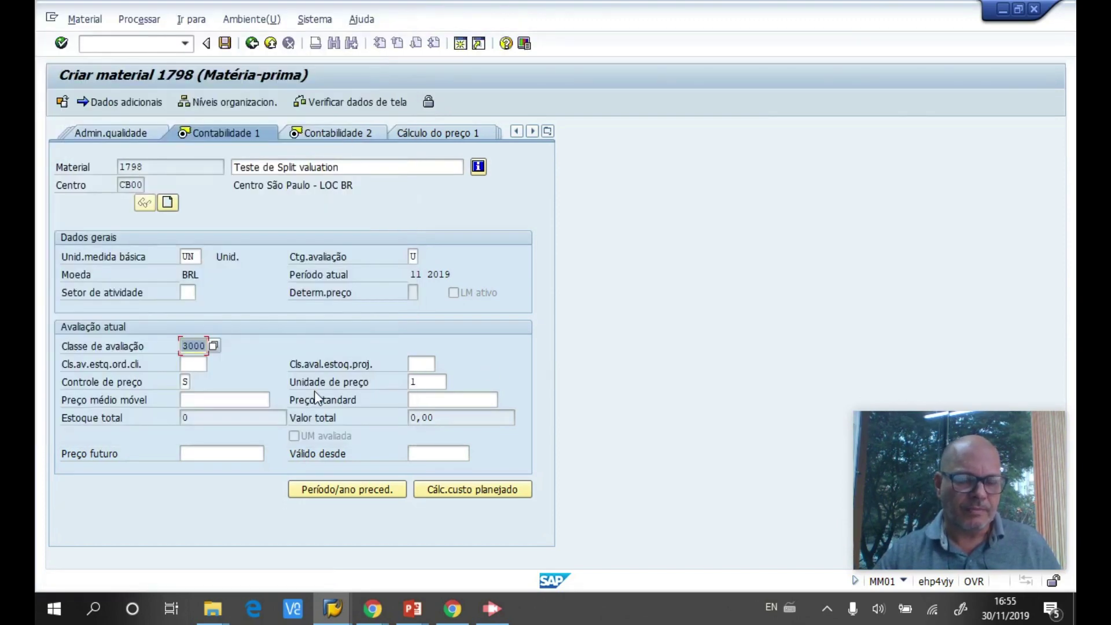
key(Return)
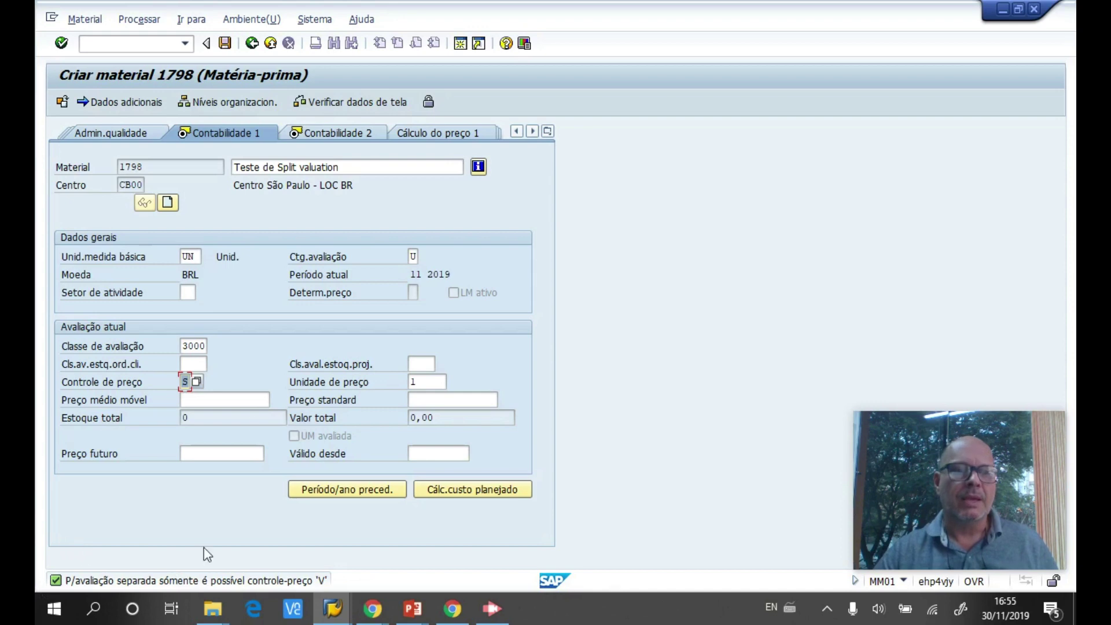
- Set the price control to V and continue past Contabilidade 2 without entering data there
click(198, 383)
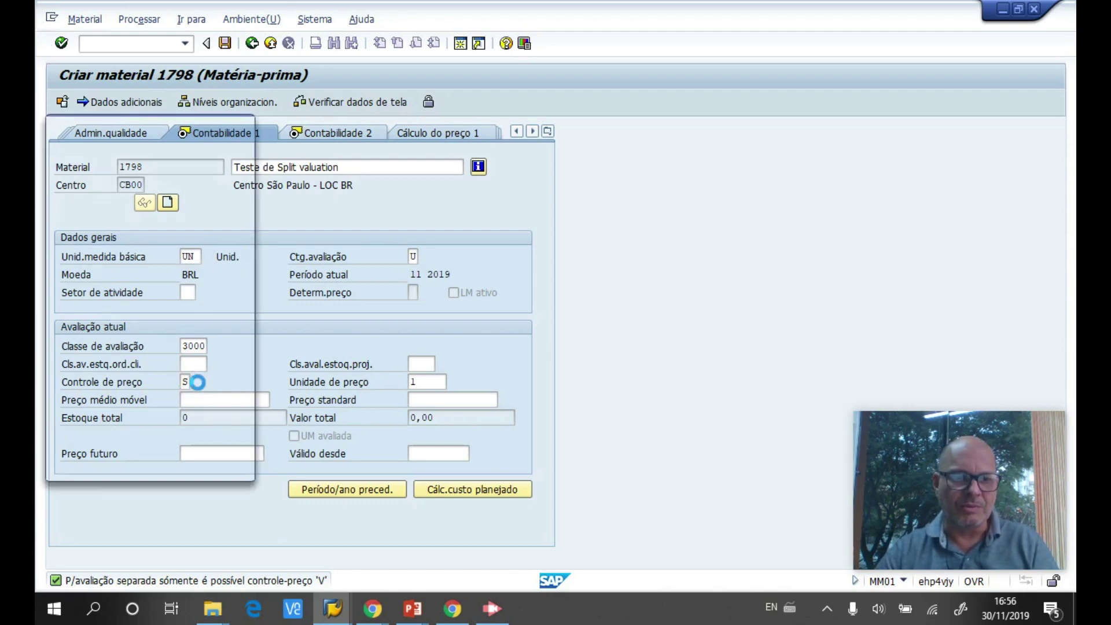
double_click(103, 198)
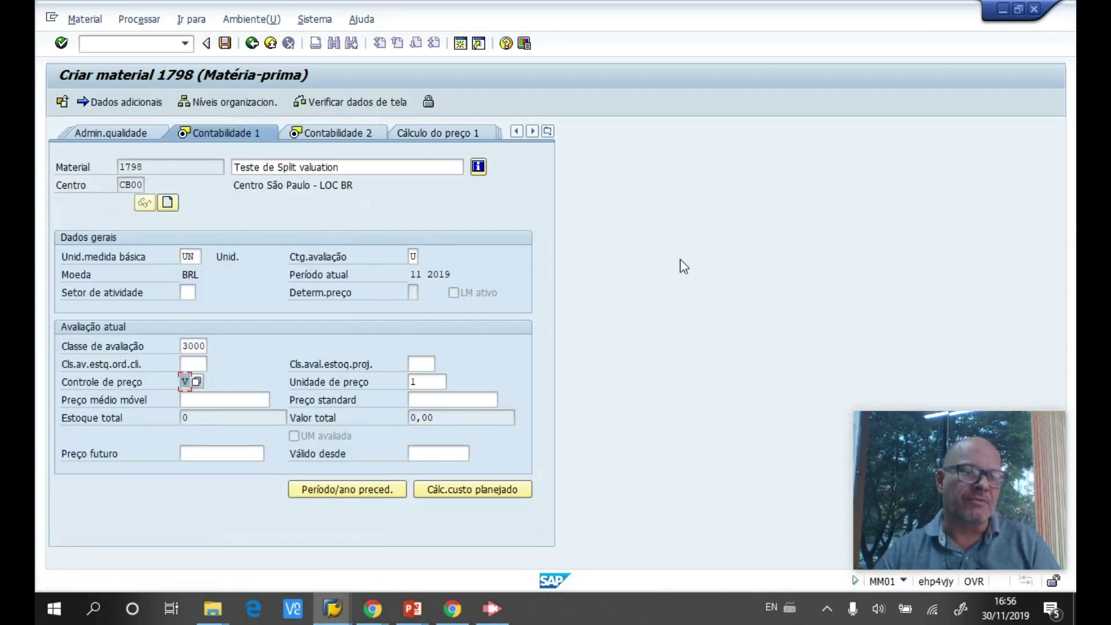
key(Return)
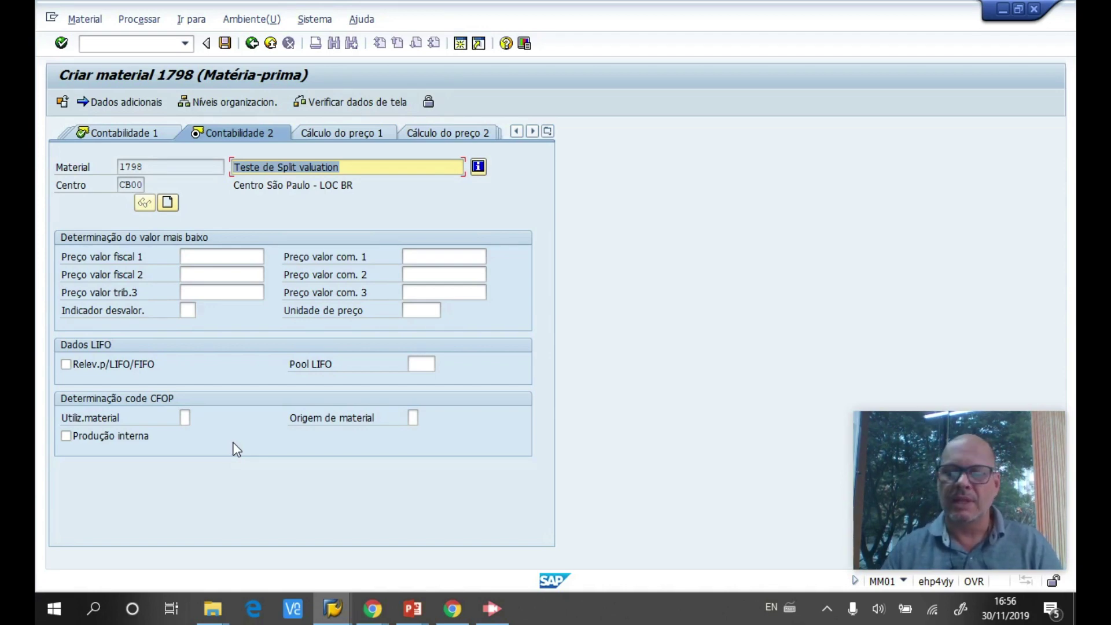
key(Return)
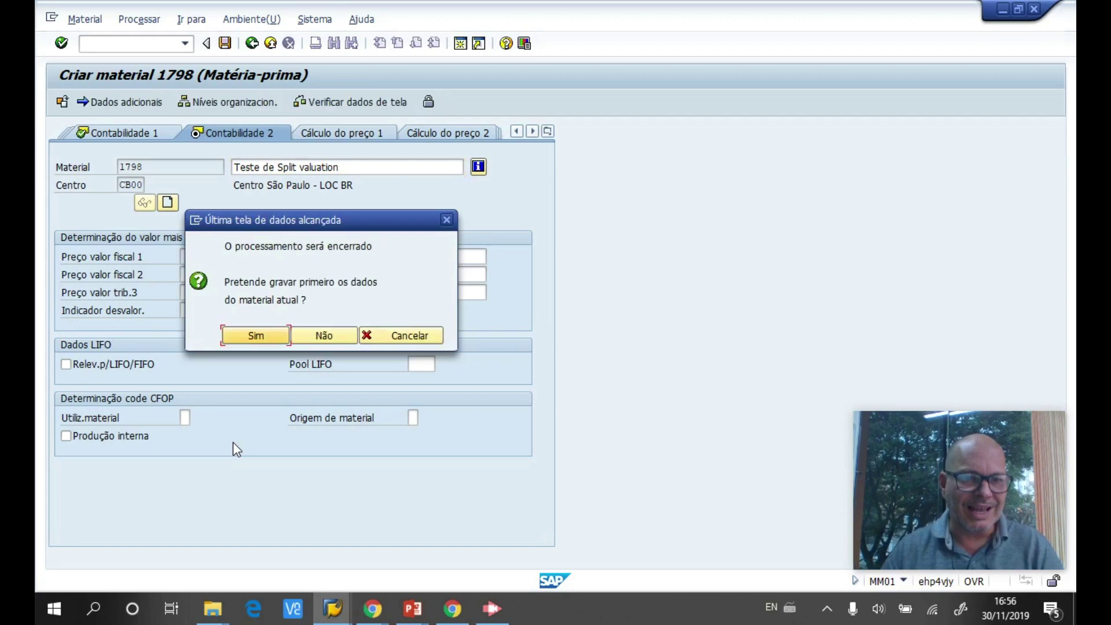
- Save the new material and start extending material 1798, entering 1798 as its model as well
click(240, 336)
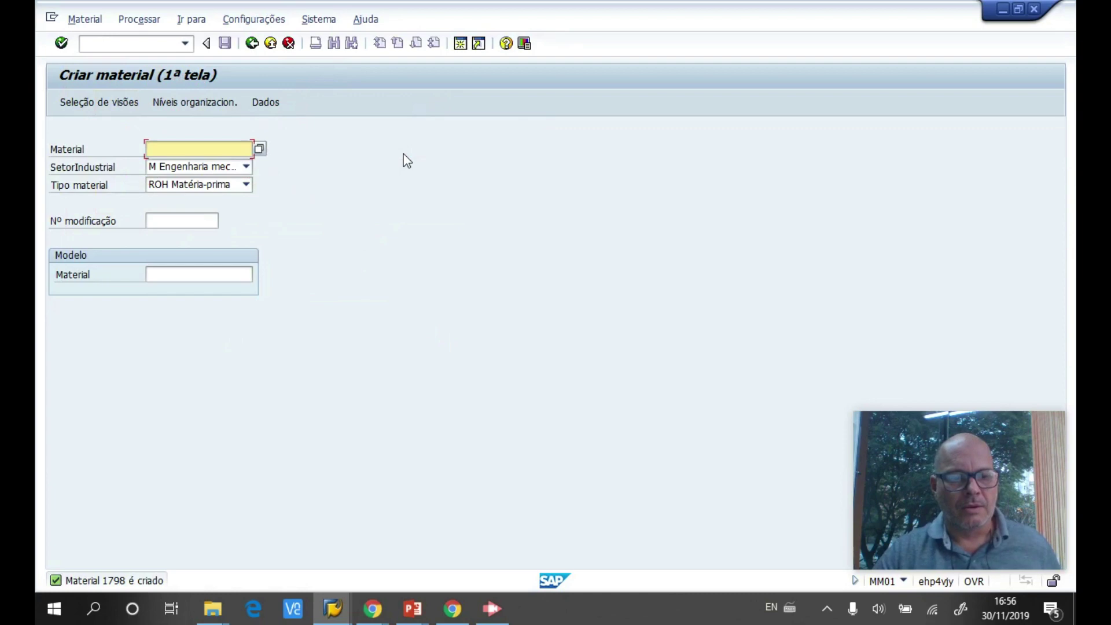
text(1798)
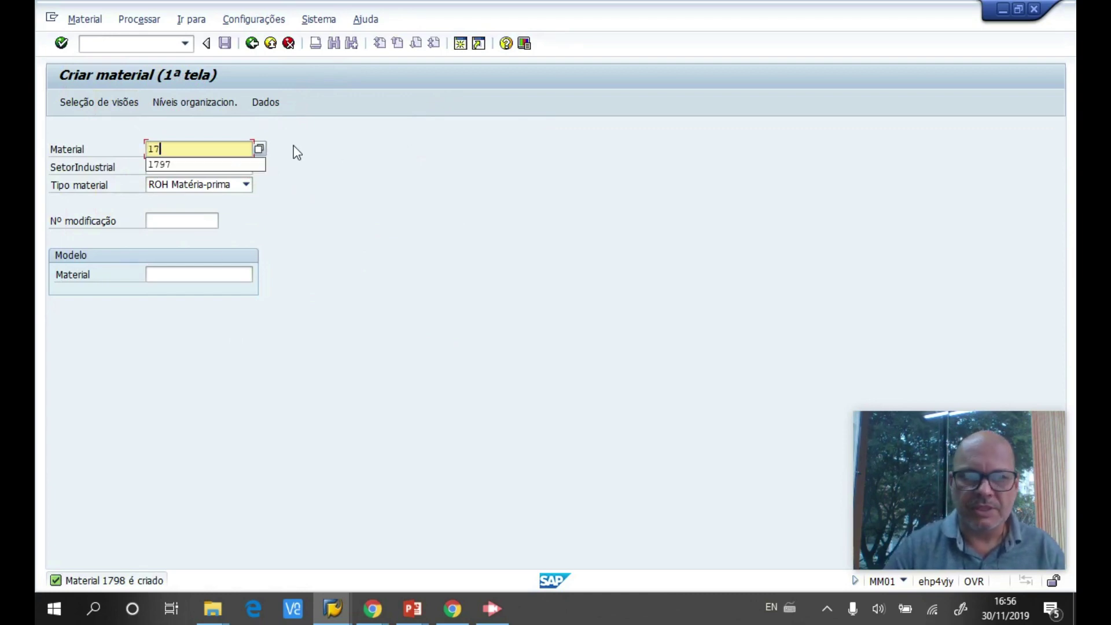
key(Tab)
key(Tab)
key(Tab)
key(Tab)
text(1798)
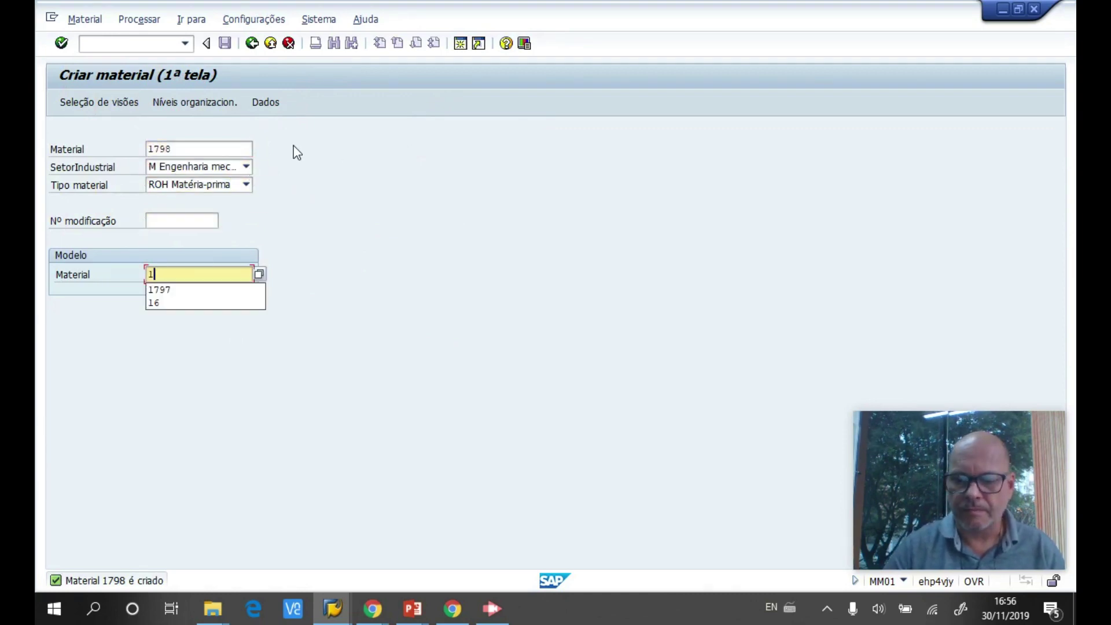
key(Return)
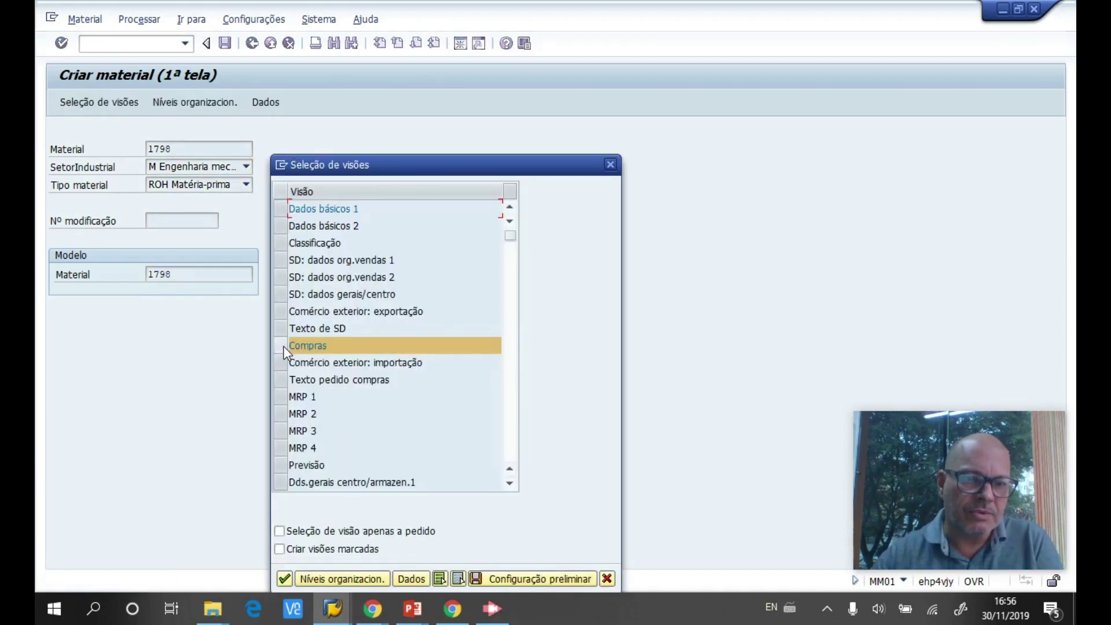
- Keep only the Contabilidade 1 and Contabilidade 2 views for the extension and enter plant CB00
scroll(377, 348, down, 4)
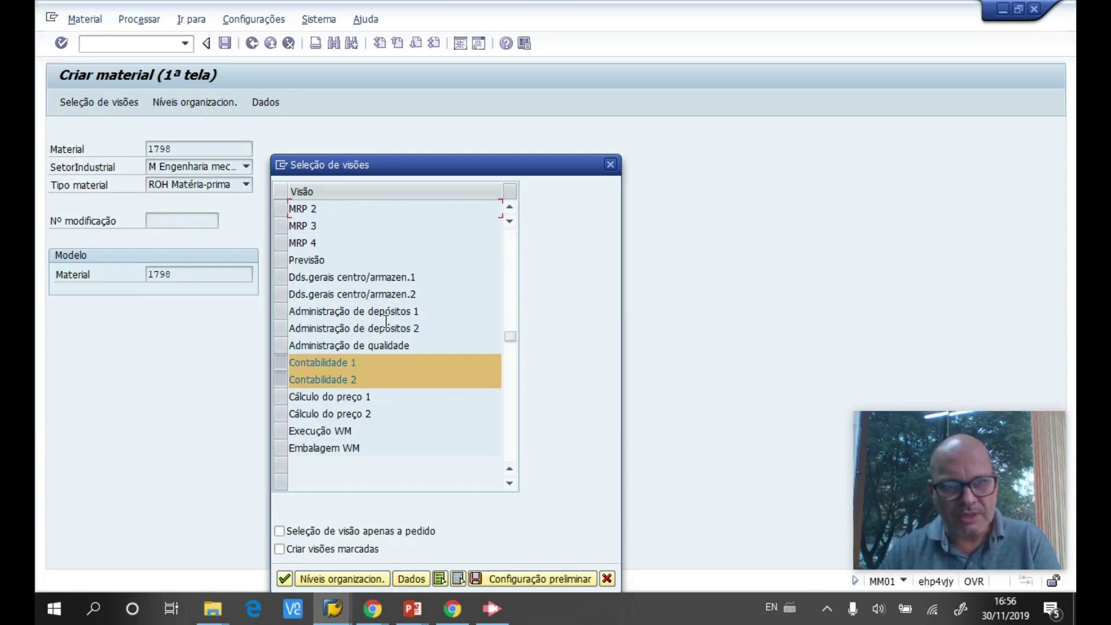
key(Return)
text(cb00)
key(Tab)
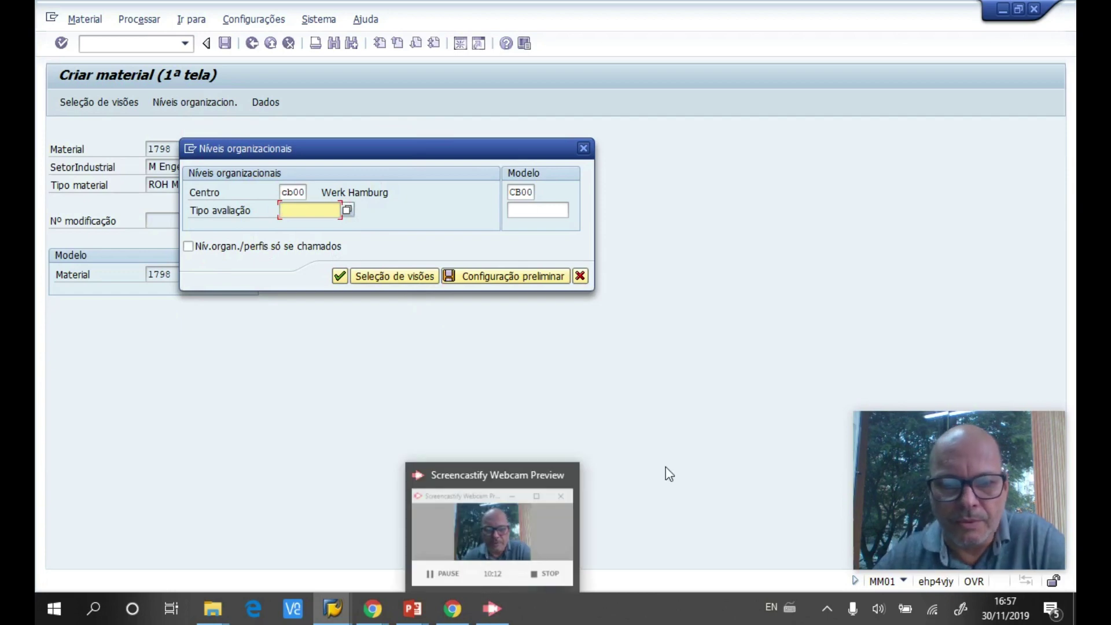
- Choose valuation type CONSUMO for plant CB00 and continue to the material's accounting data
click(347, 212)
drag(333, 174, 674, 73)
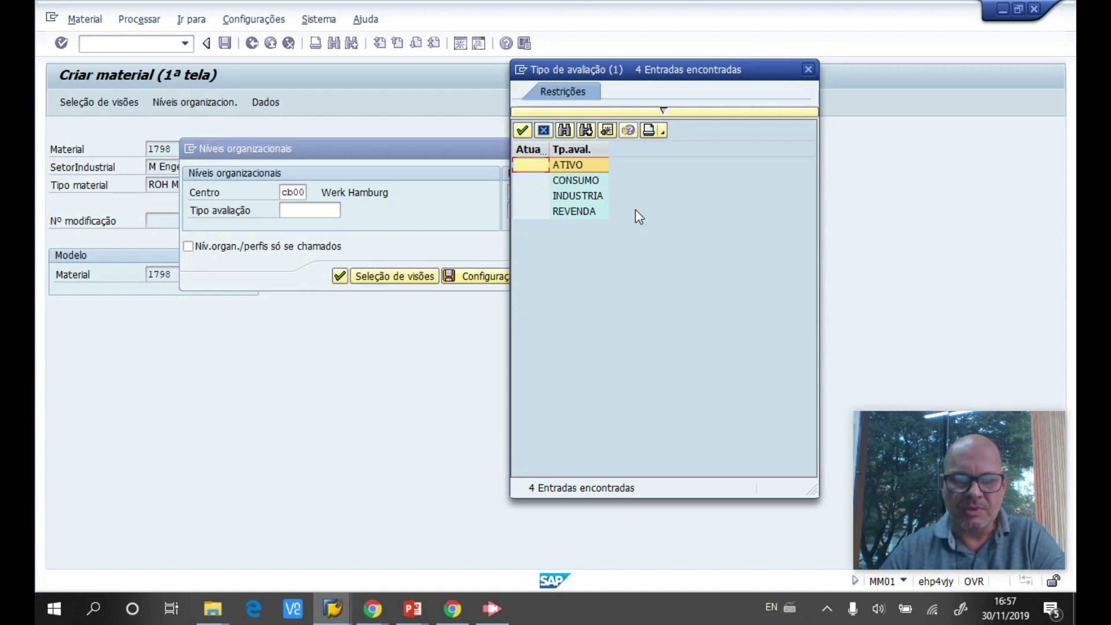
click(573, 182)
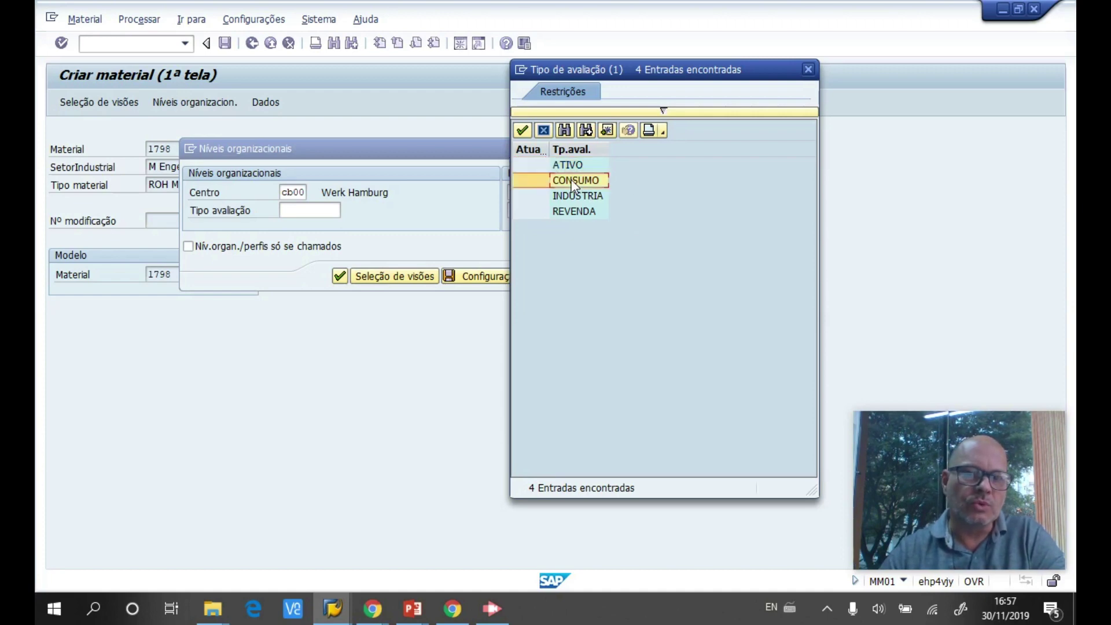
double_click(573, 181)
key(Return)
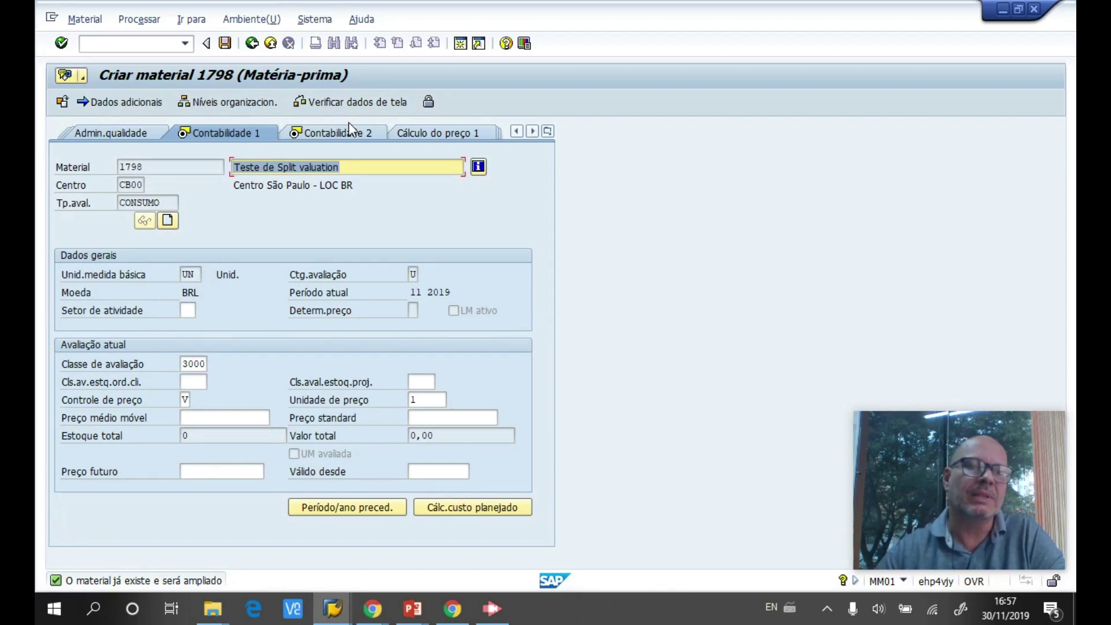
- Assign valuation class 3001, Matérias-primas 2, to the CONSUMO valuation type
key(Tab)
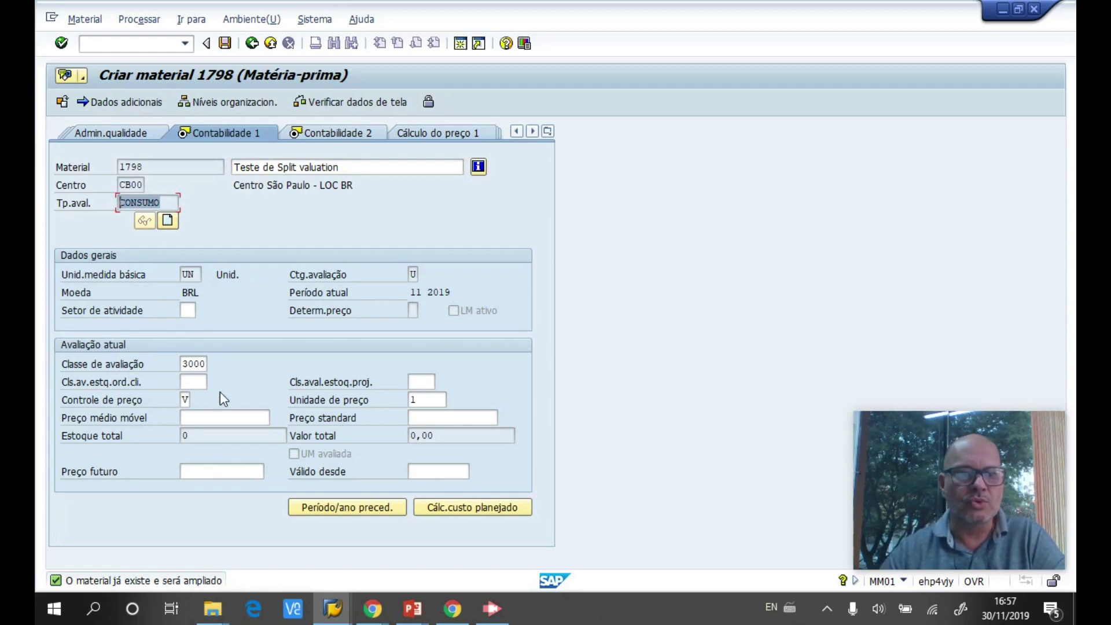
click(199, 363)
click(211, 363)
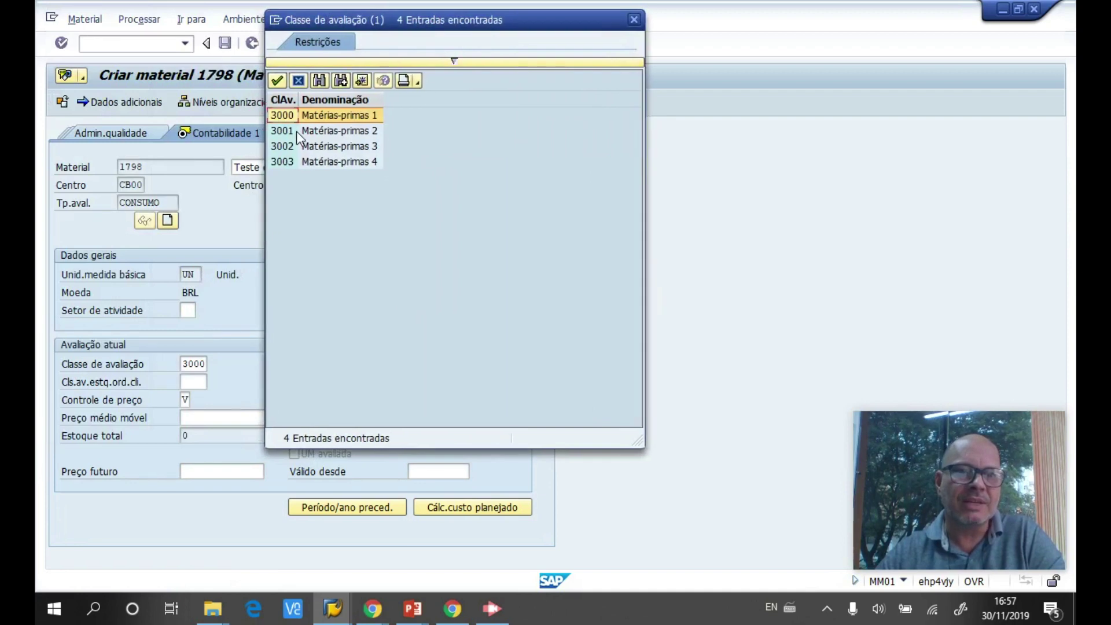
double_click(297, 131)
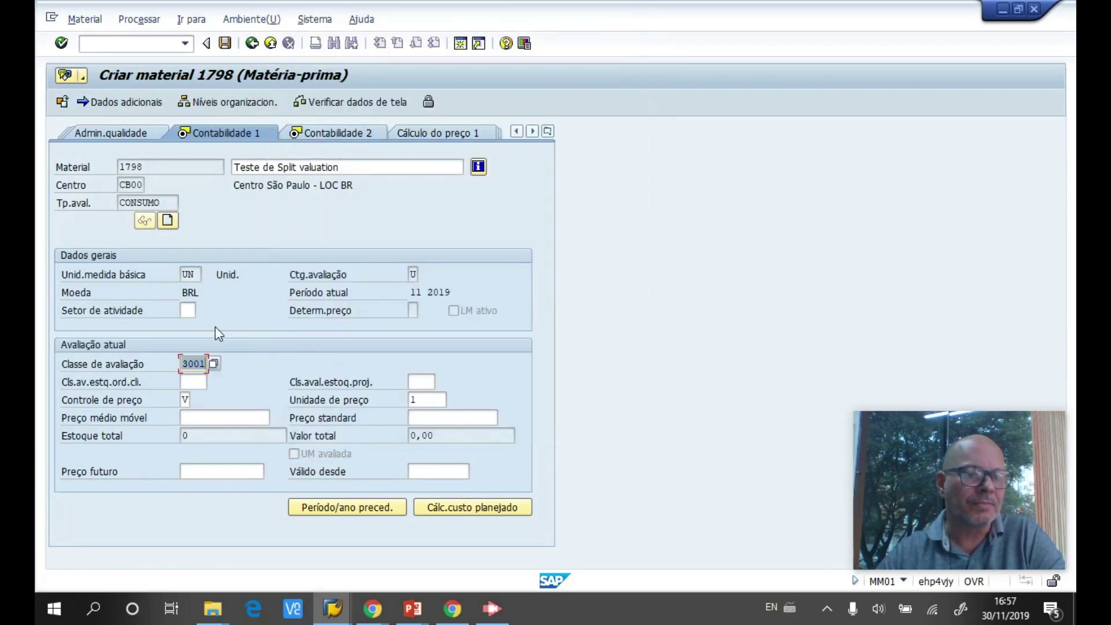
- Keep price control V, set the CONSUMO moving average price to 100, and continue to Contabilidade 2
click(185, 400)
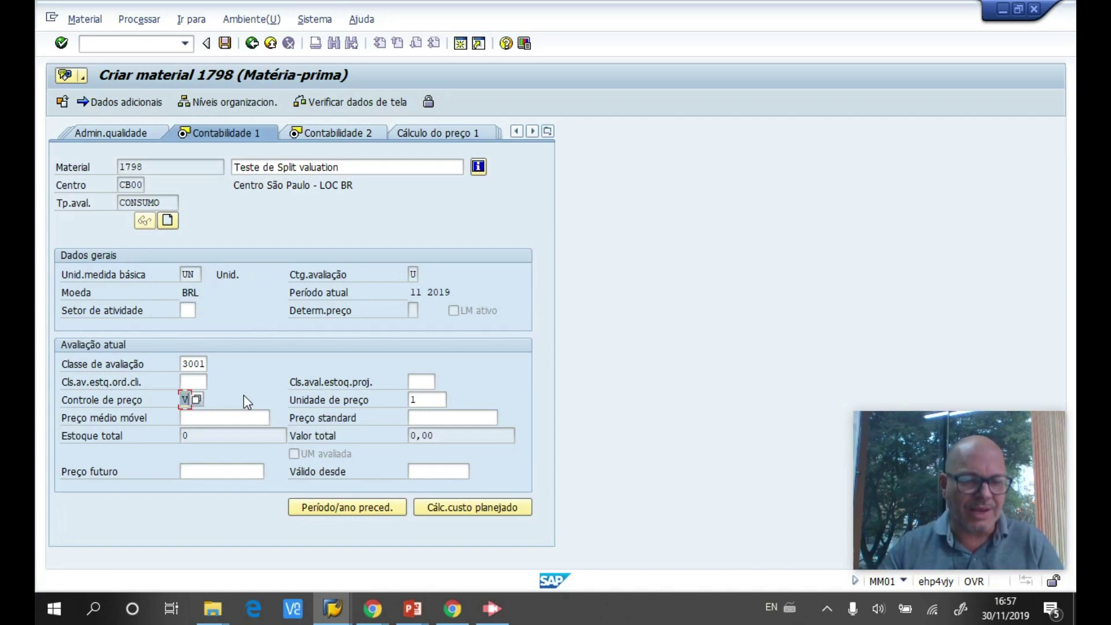
click(219, 417)
text(100)
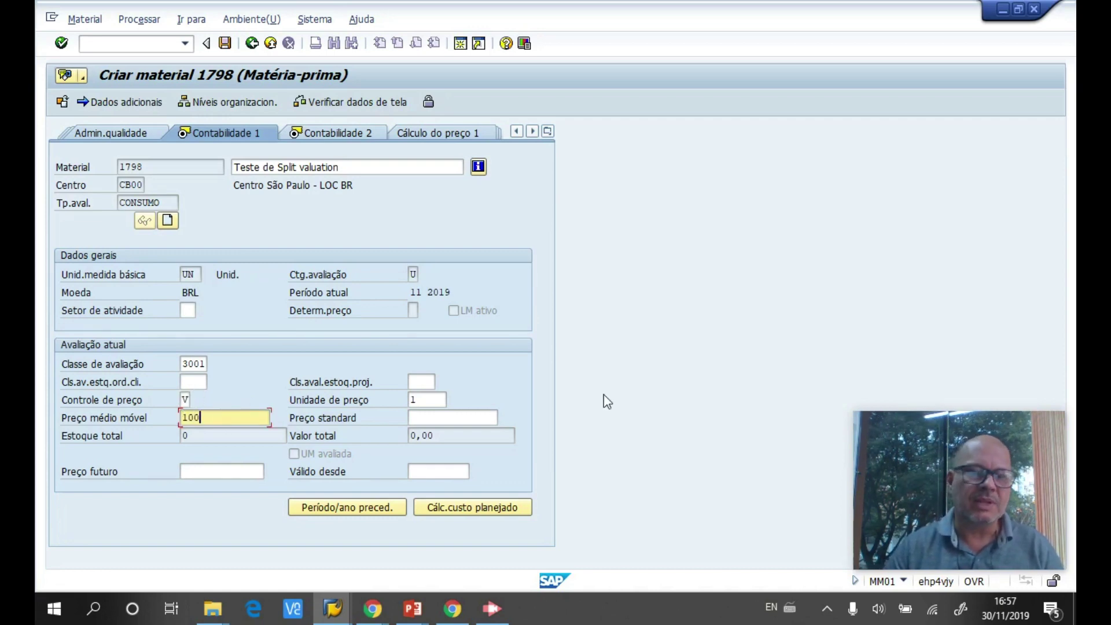
key(Return)
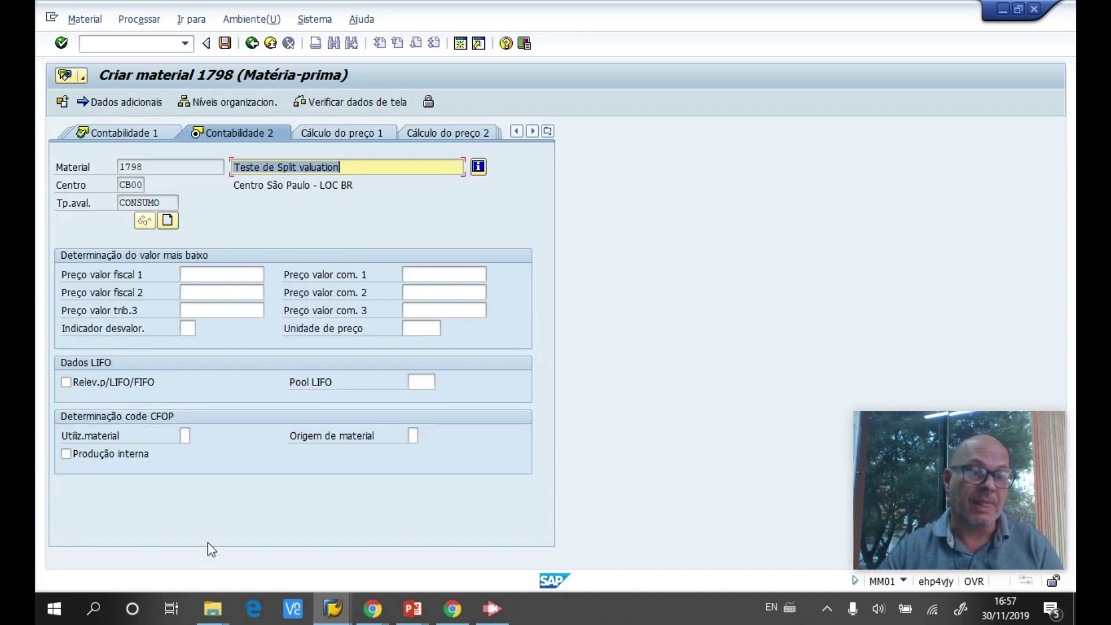
- Set the CFOP material usage to 2, Consumo, and the material origin to 0, and save the CONSUMO valuation
drag(174, 202, 116, 204)
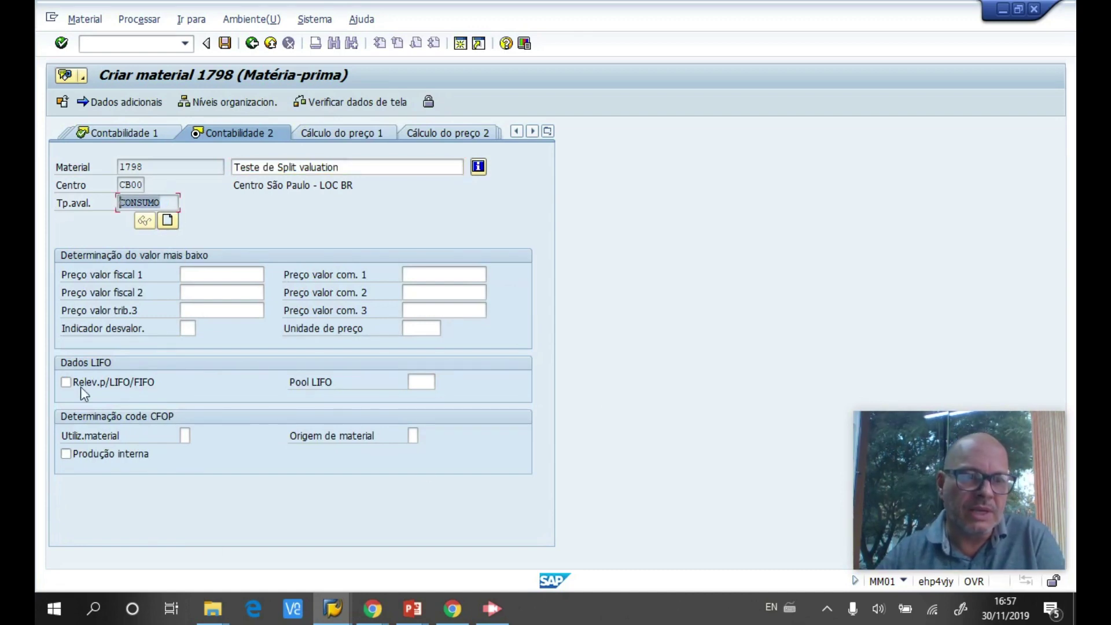
click(185, 436)
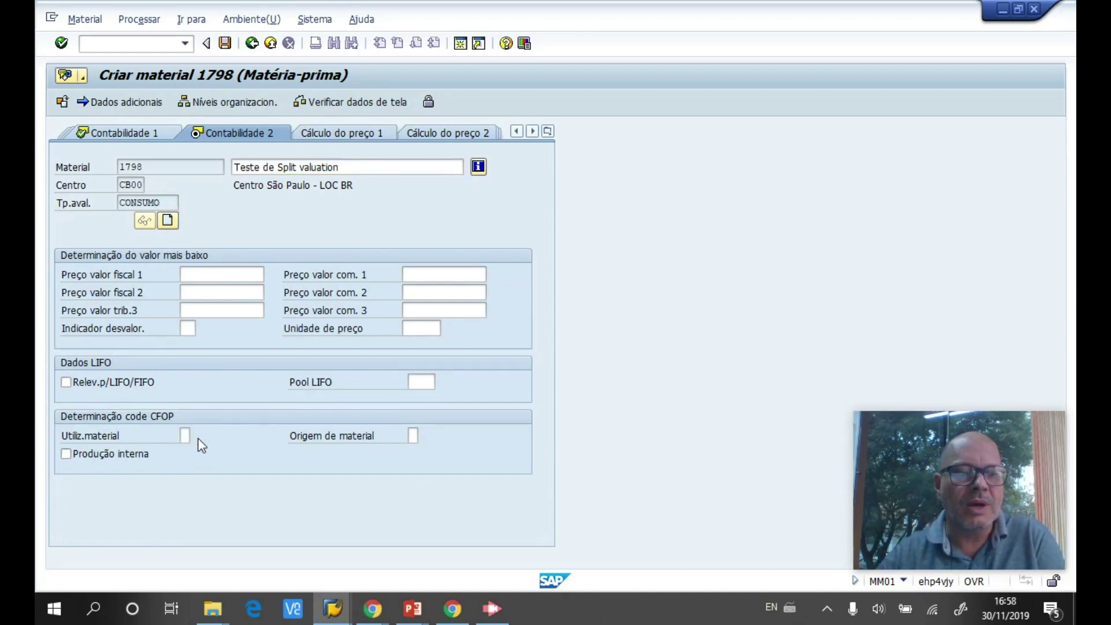
click(198, 439)
click(142, 214)
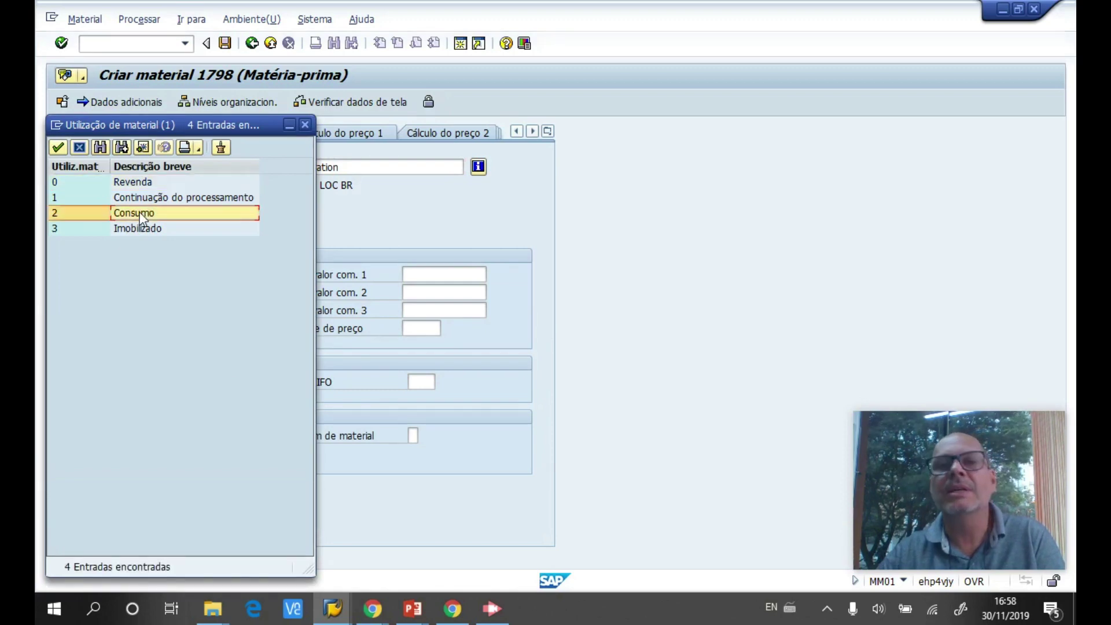
double_click(141, 216)
click(413, 435)
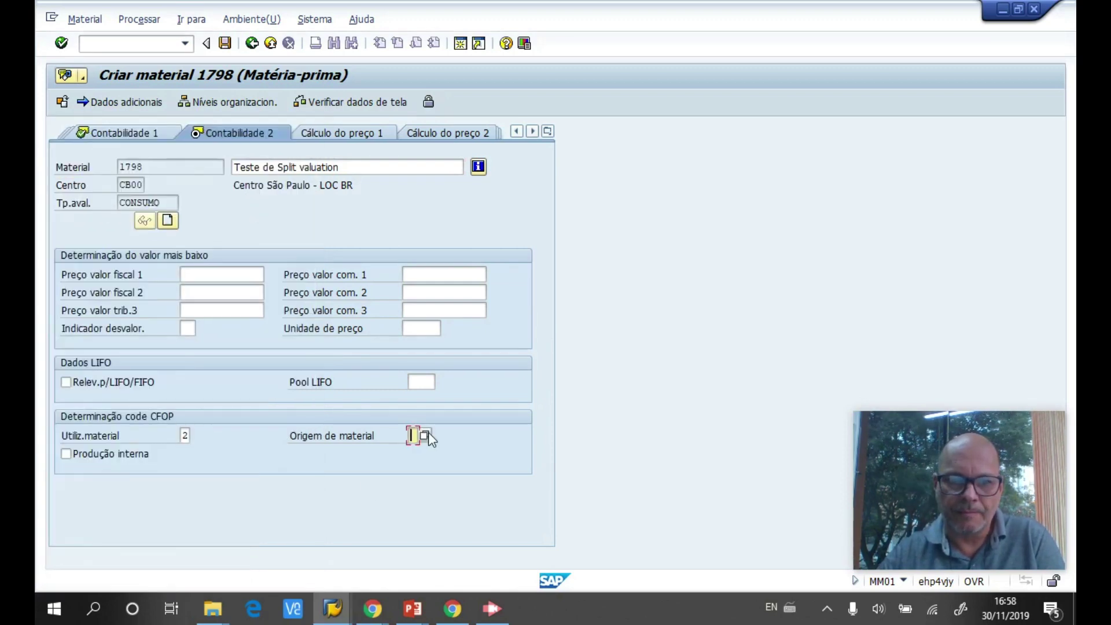
click(424, 435)
double_click(173, 184)
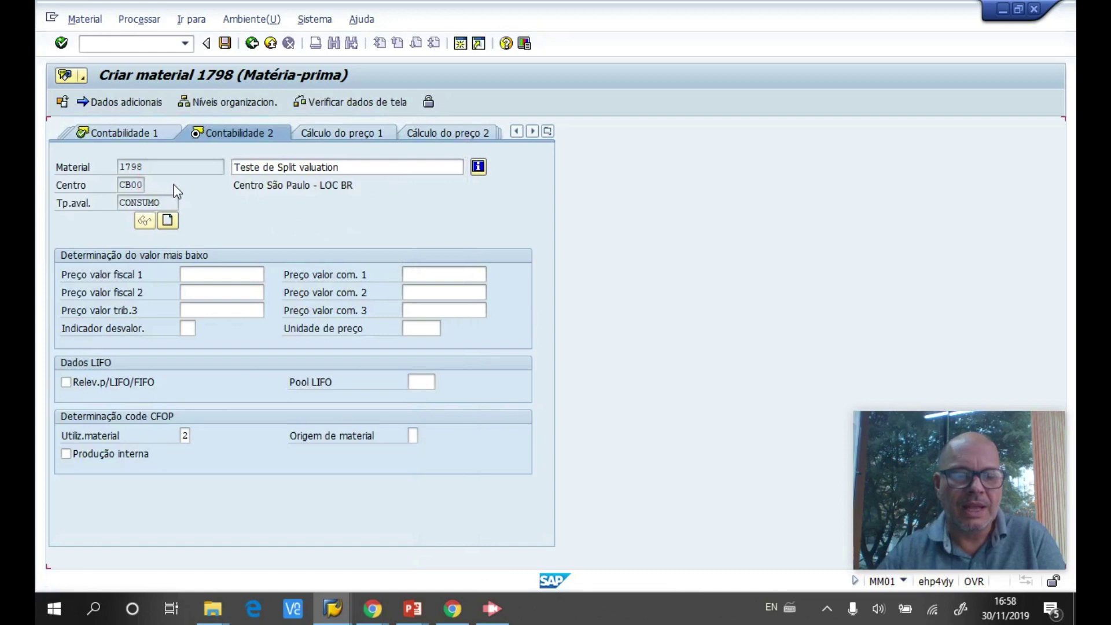
key(Return)
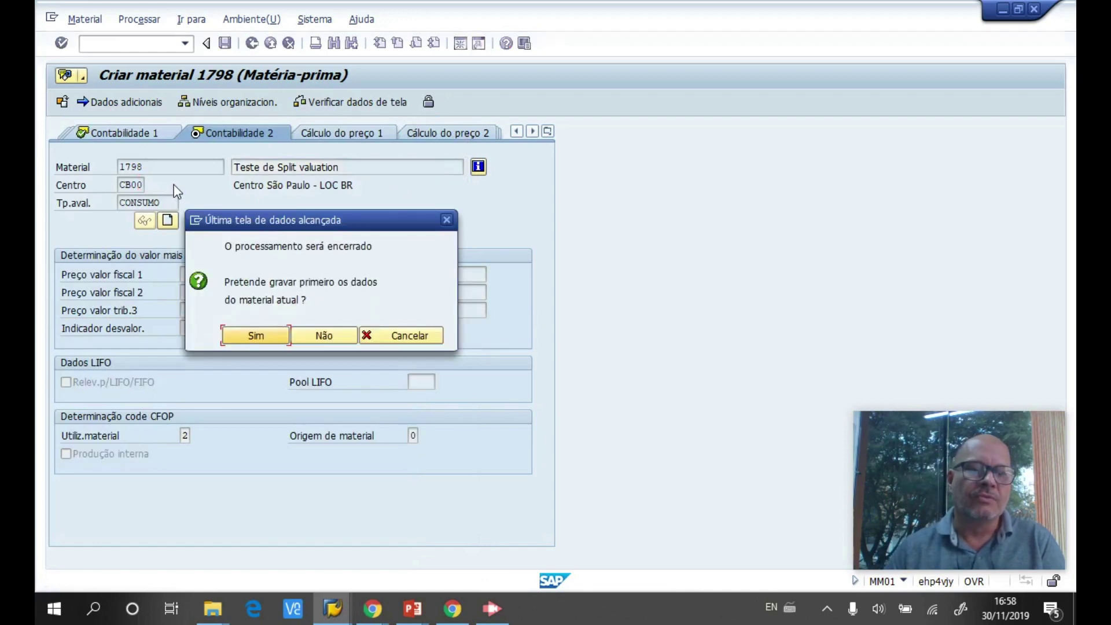
click(276, 337)
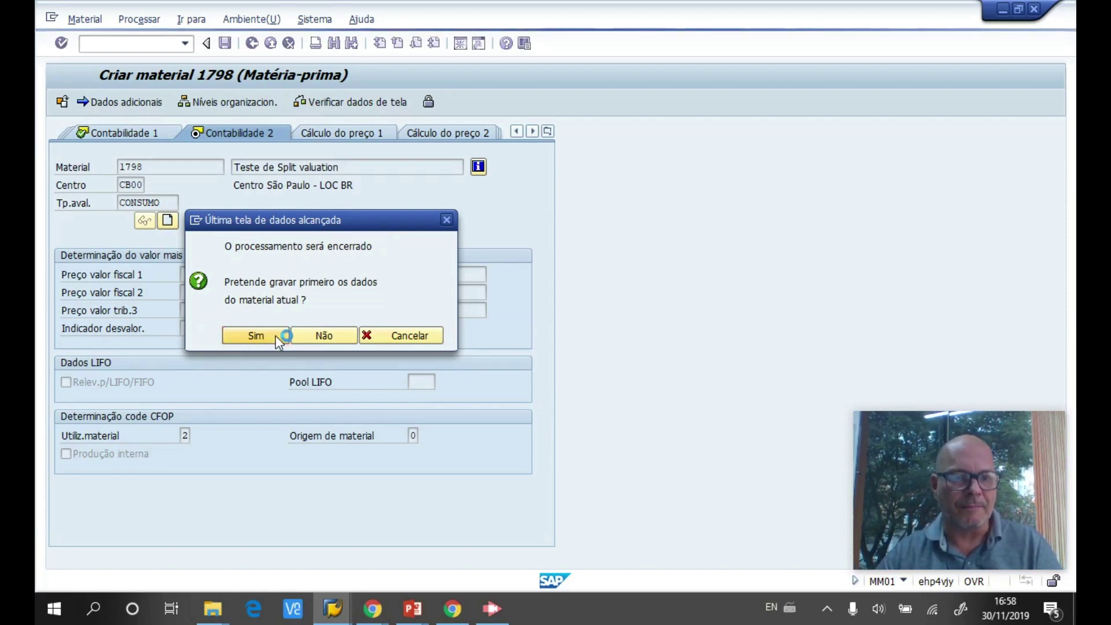
- Start another extension of material 1798, limiting the views to Contabilidade 1 and Contabilidade 2
text(1798)
key(Return)
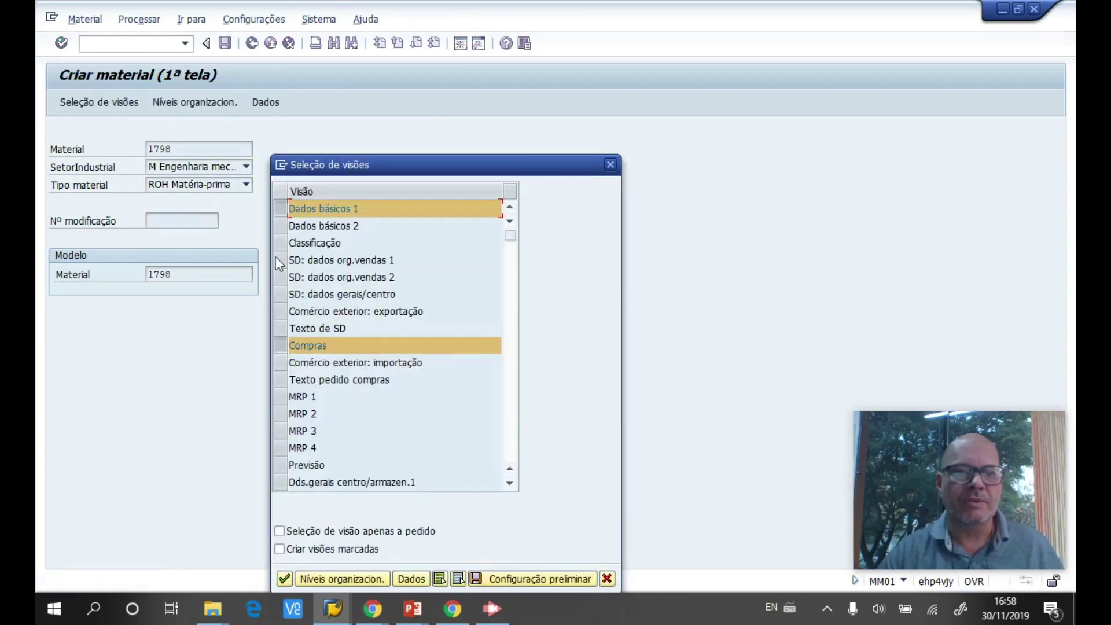
click(282, 345)
click(282, 207)
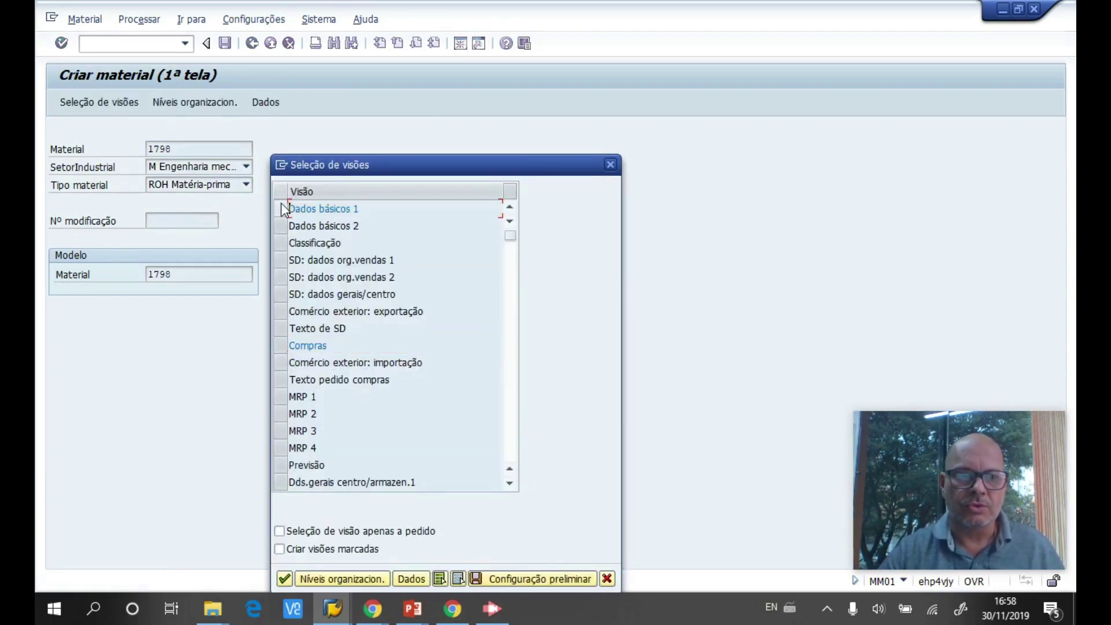
scroll(285, 209, down, 5)
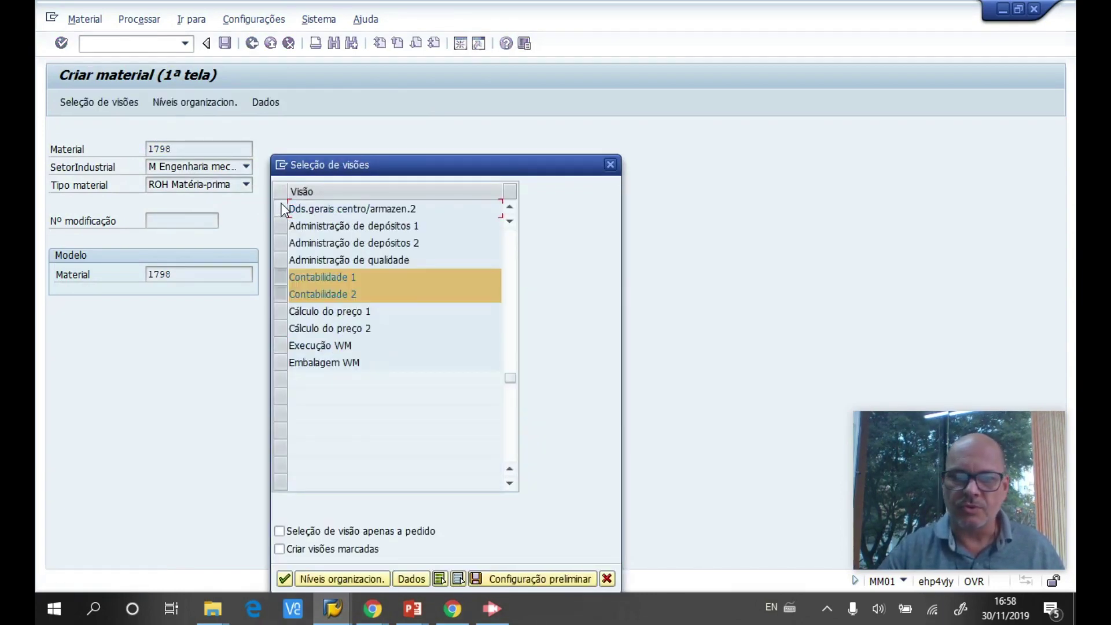
click(298, 579)
click(342, 210)
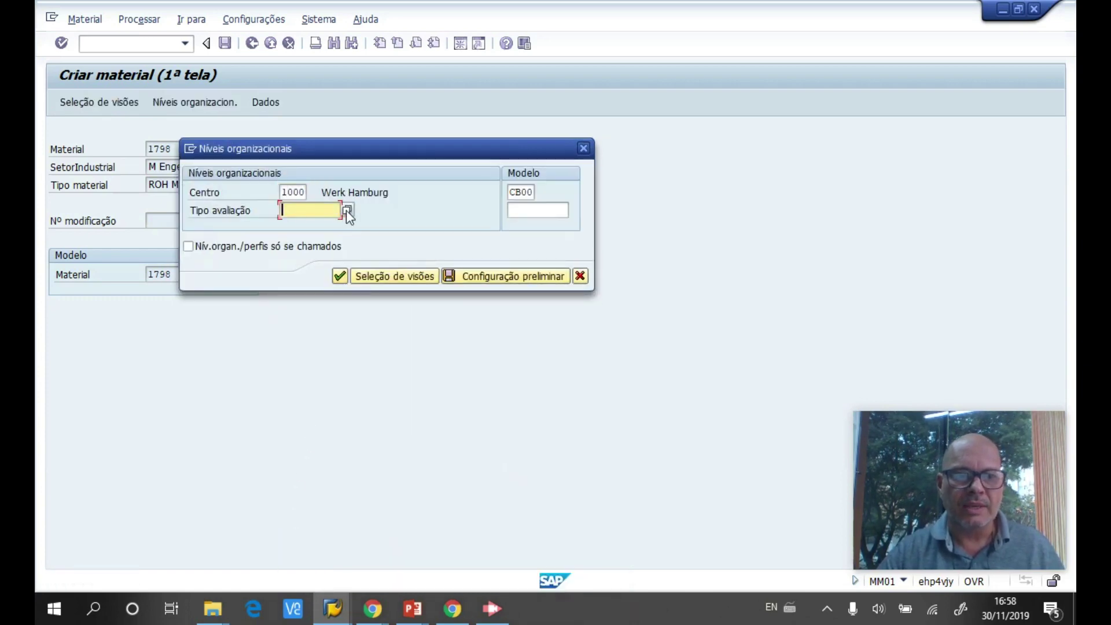
click(345, 210)
click(423, 478)
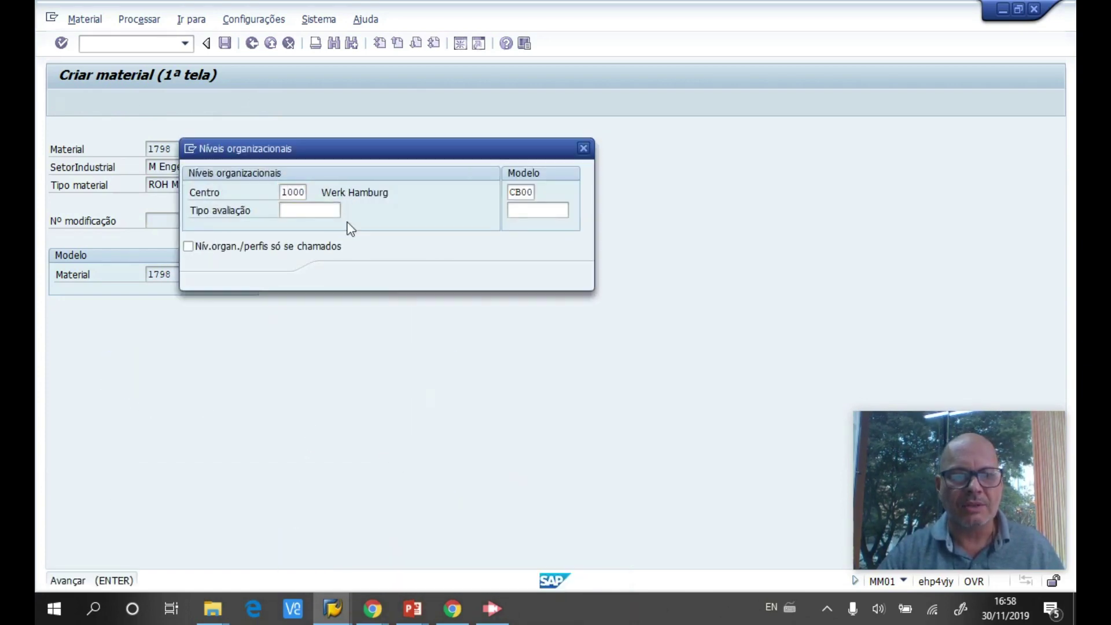
- Set the plant to CB00, choose valuation type INDUSTRIA, and continue to the material's accounting data
double_click(283, 191)
text(cb00)
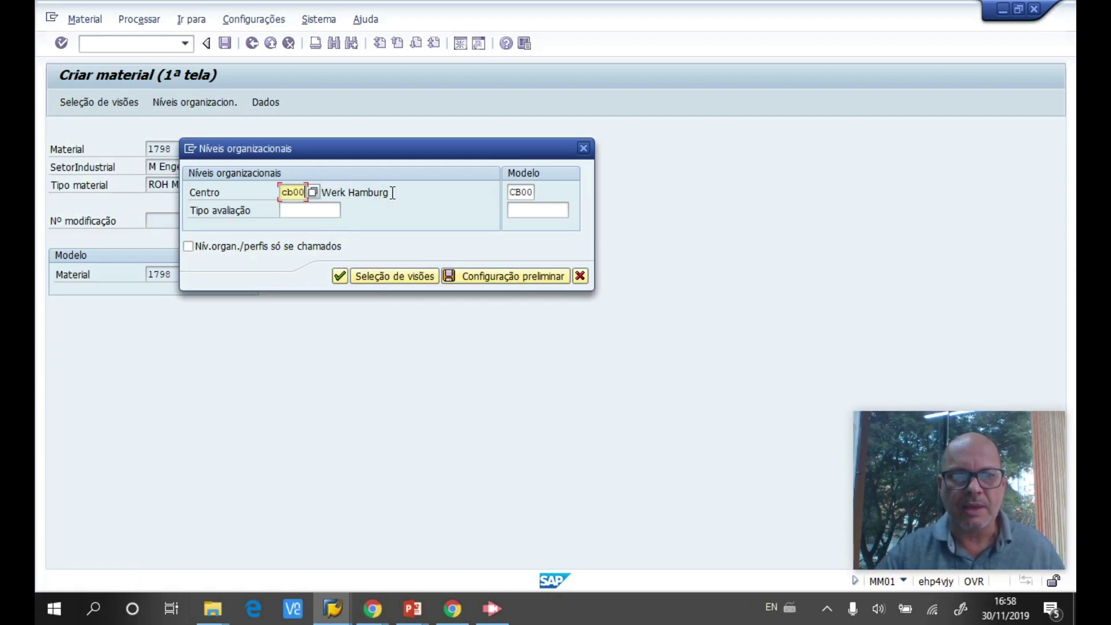
click(328, 211)
key(F4)
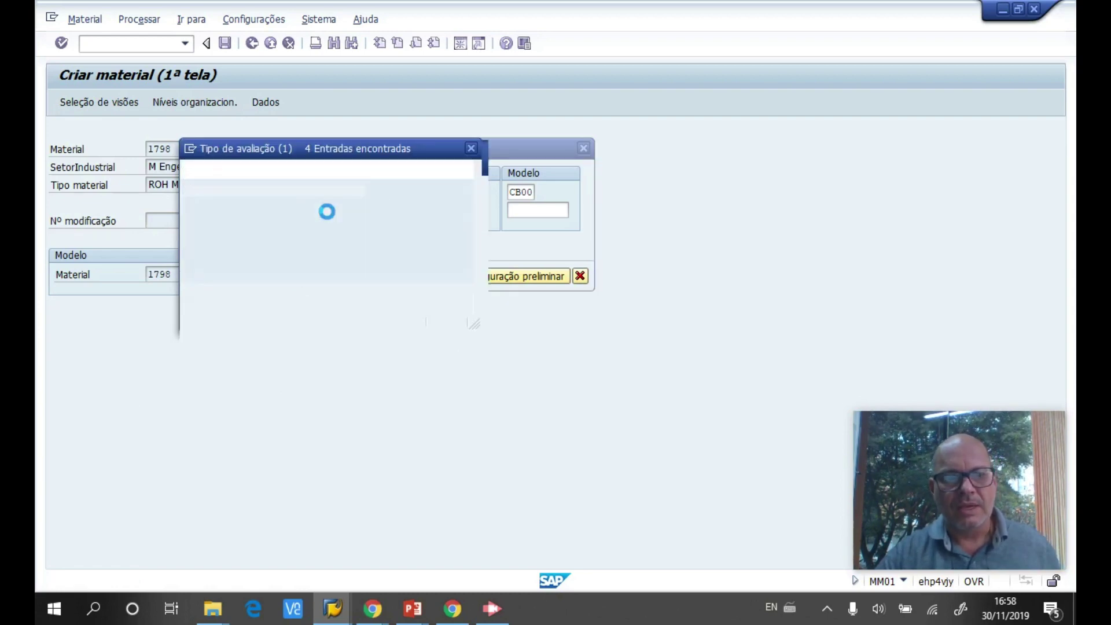
drag(352, 148, 749, 31)
click(642, 158)
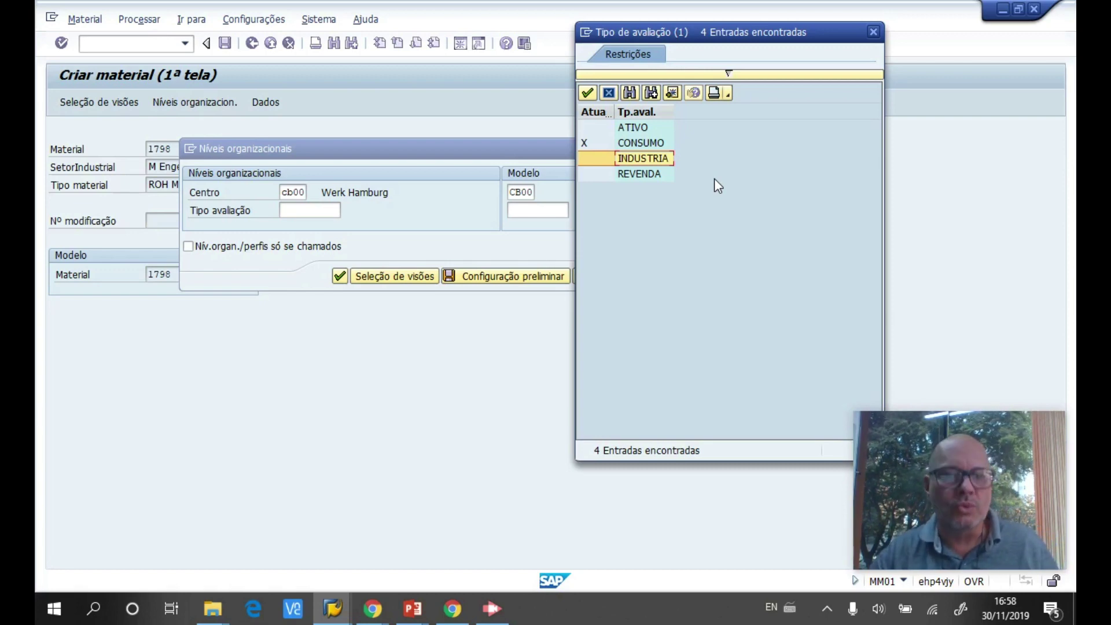
double_click(635, 167)
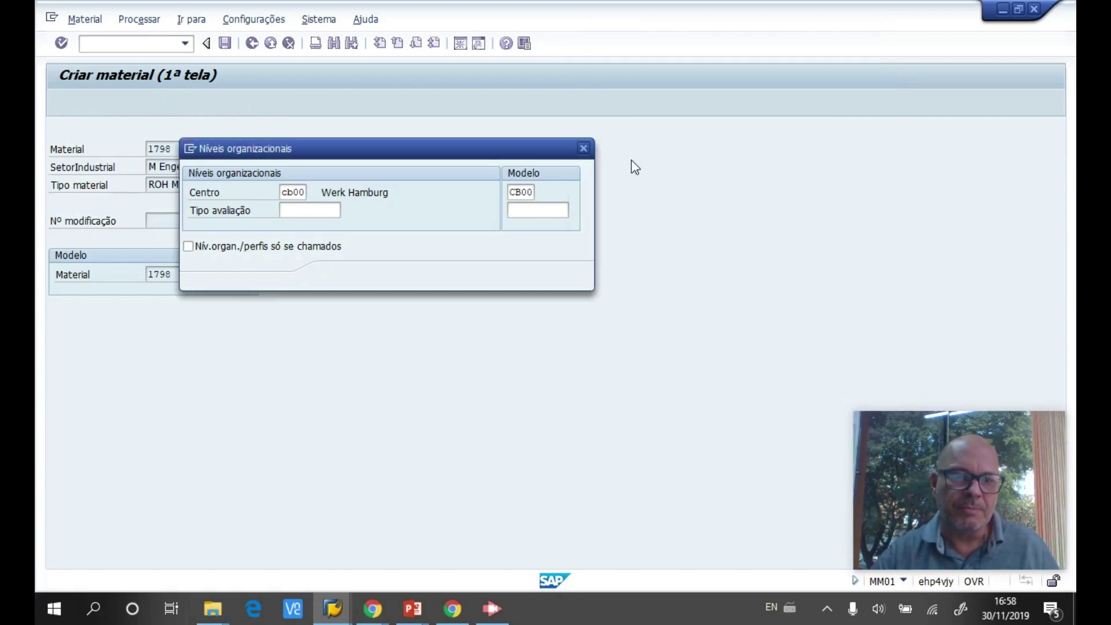
key(Return)
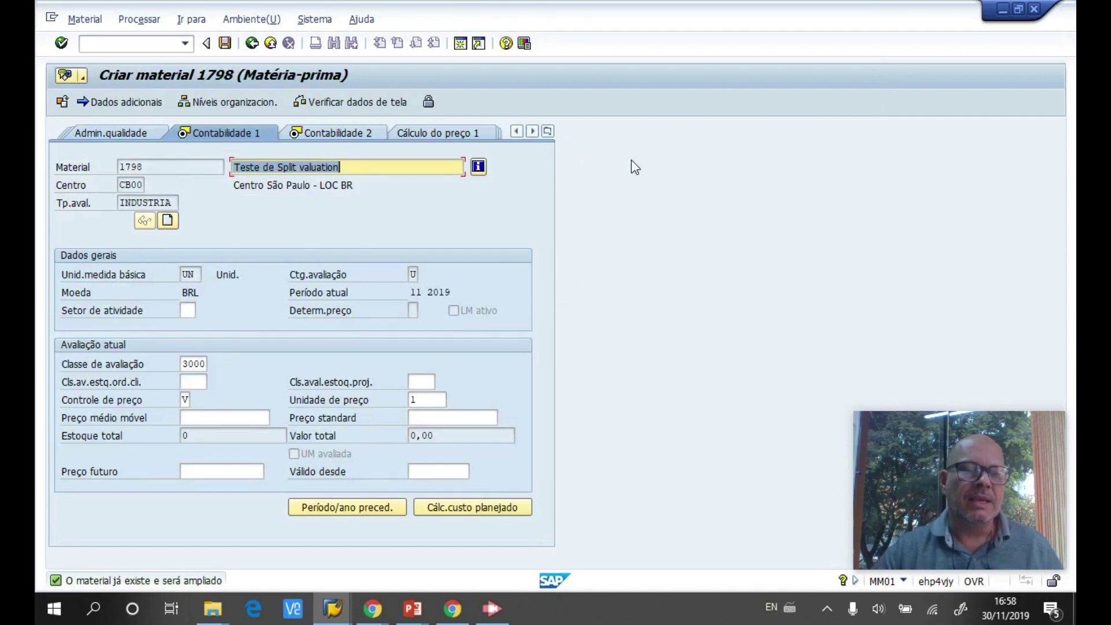
- Keep valuation class 3000 and price control V, set the INDUSTRIA moving average price to 150, and continue to Contabilidade 2
double_click(178, 203)
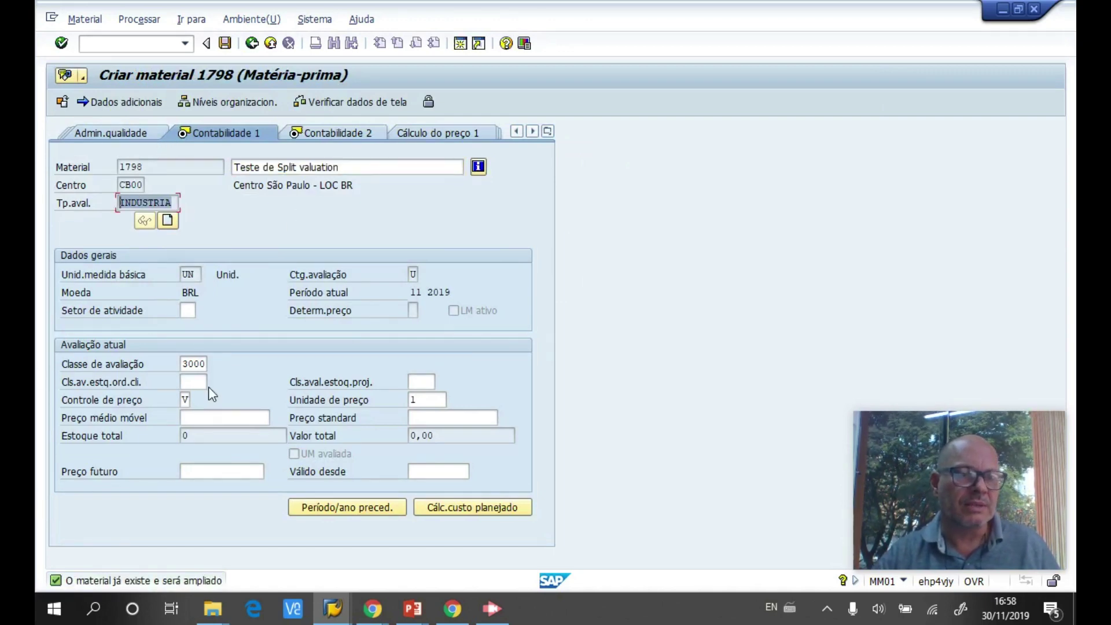
click(202, 364)
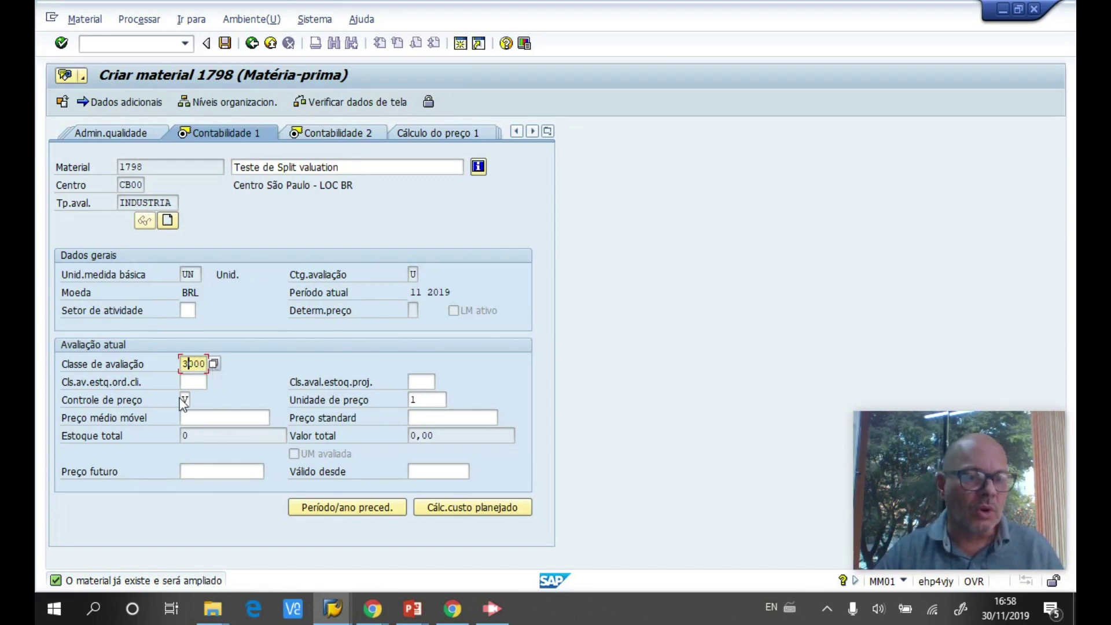
click(253, 418)
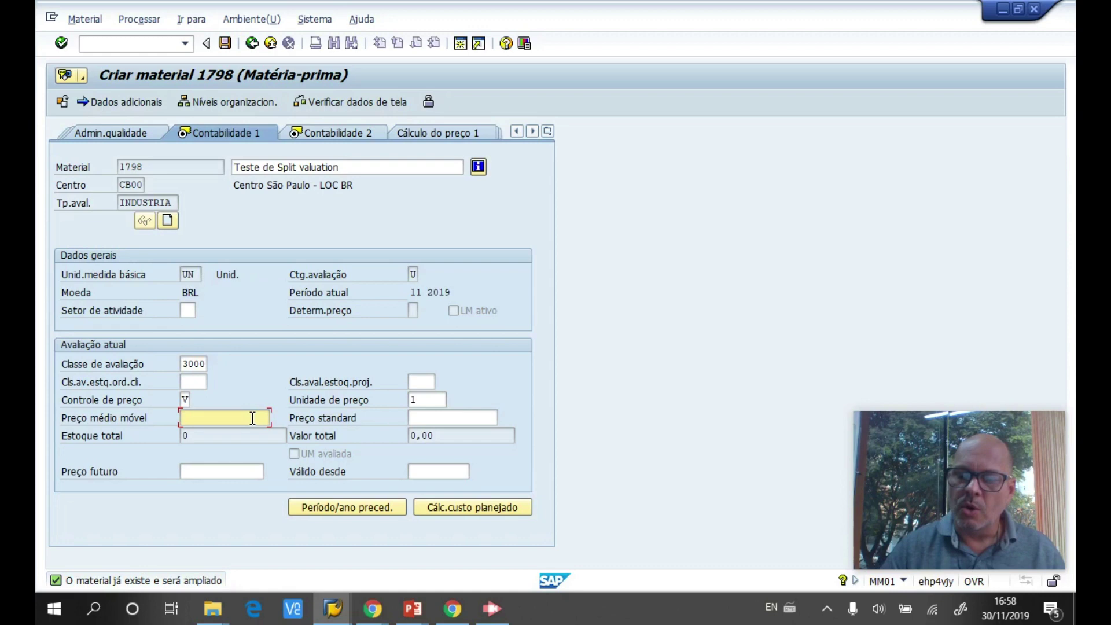
text(150)
key(Return)
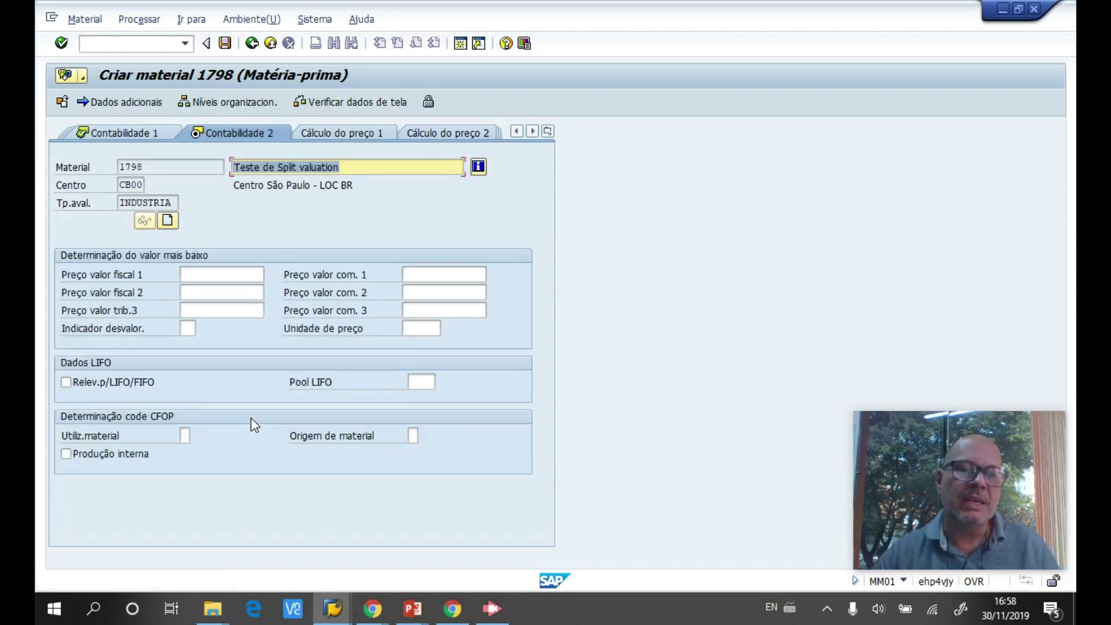
- Set the CFOP material usage to 1, Continuação do processamento, and the material origin to 0, and save the INDUSTRIA valuation
click(187, 435)
click(198, 435)
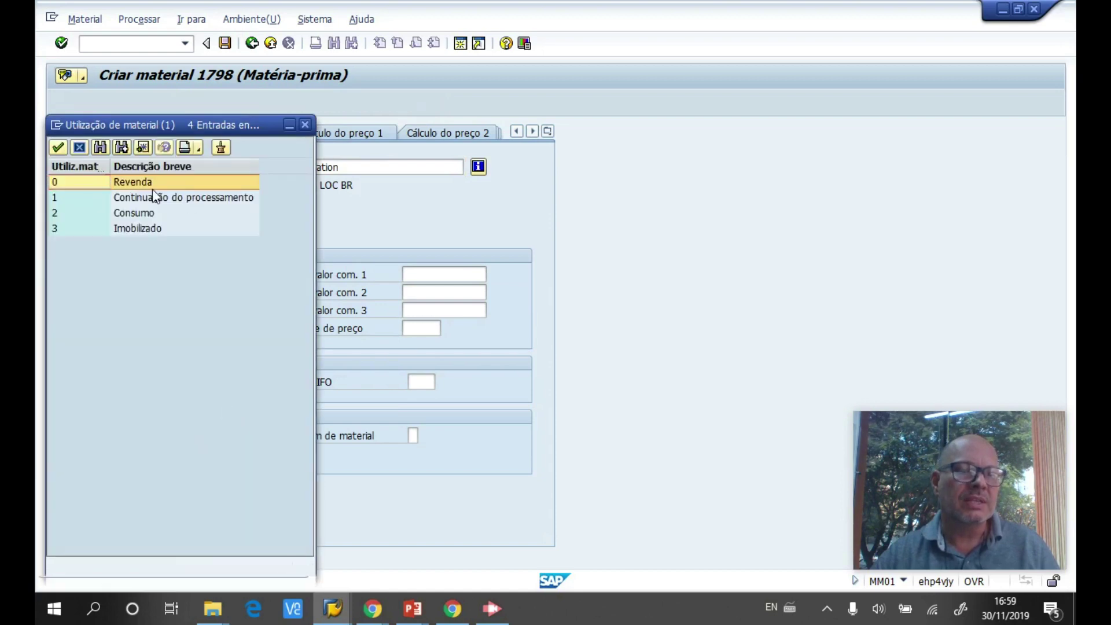
drag(218, 127, 498, 118)
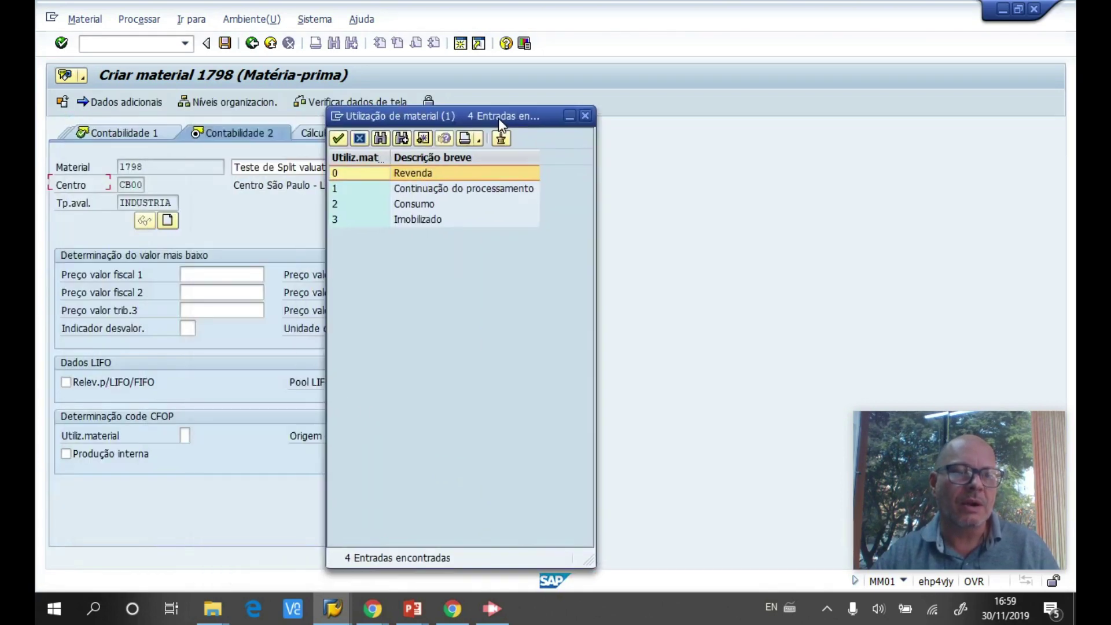
click(406, 191)
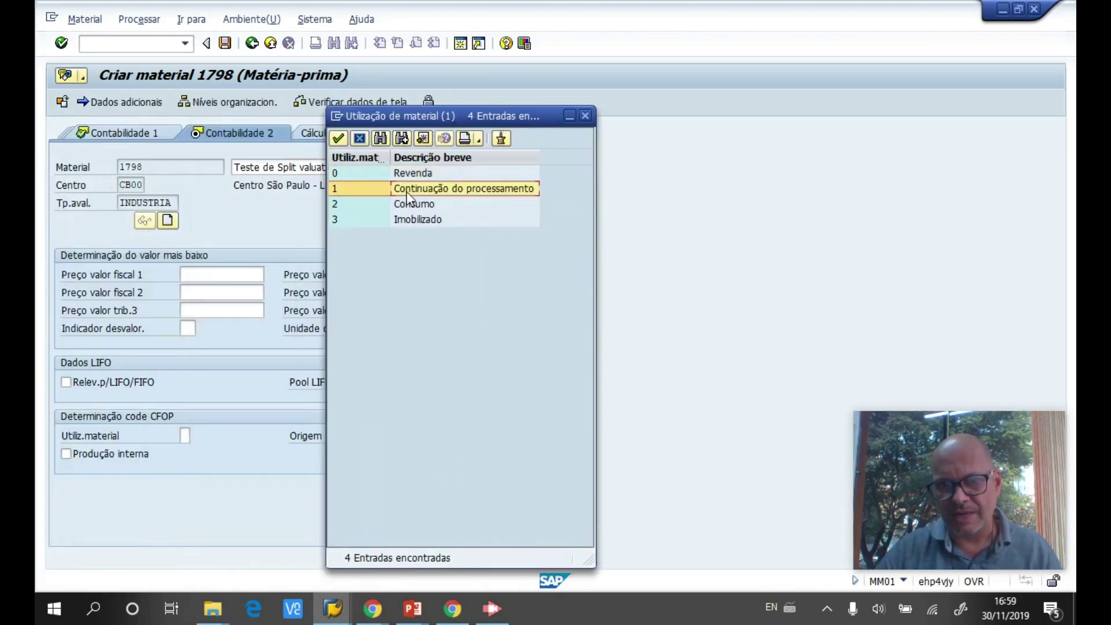
double_click(456, 196)
key(Tab)
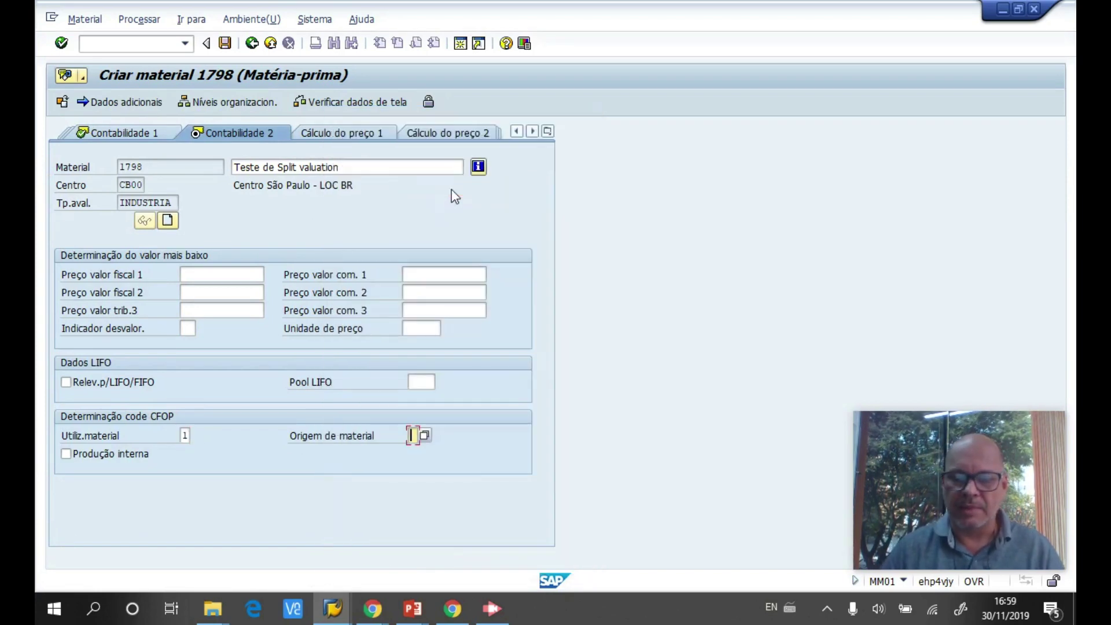
key(Return)
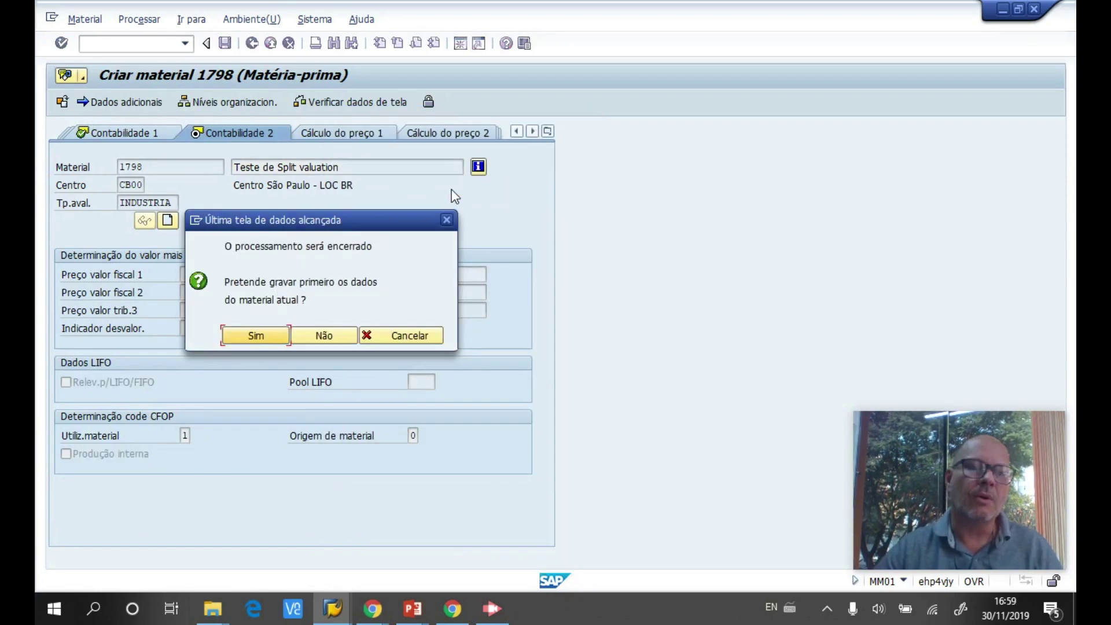
click(249, 339)
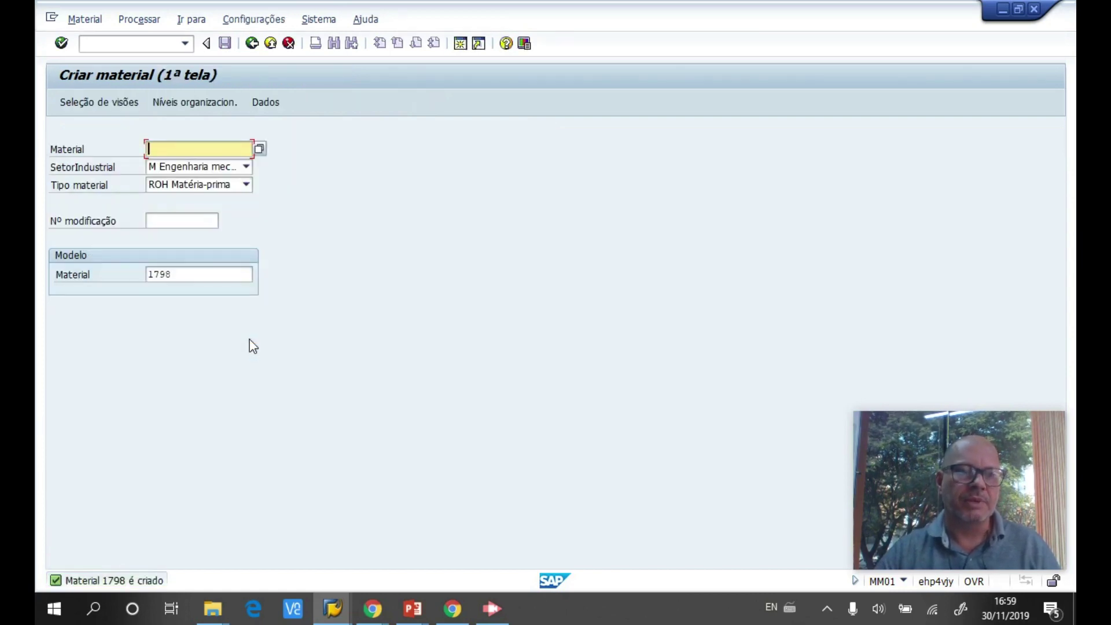
- Start another extension of material 1798, keeping the views Contabilidade 1 and Contabilidade 2 selected
text(1)
click(194, 165)
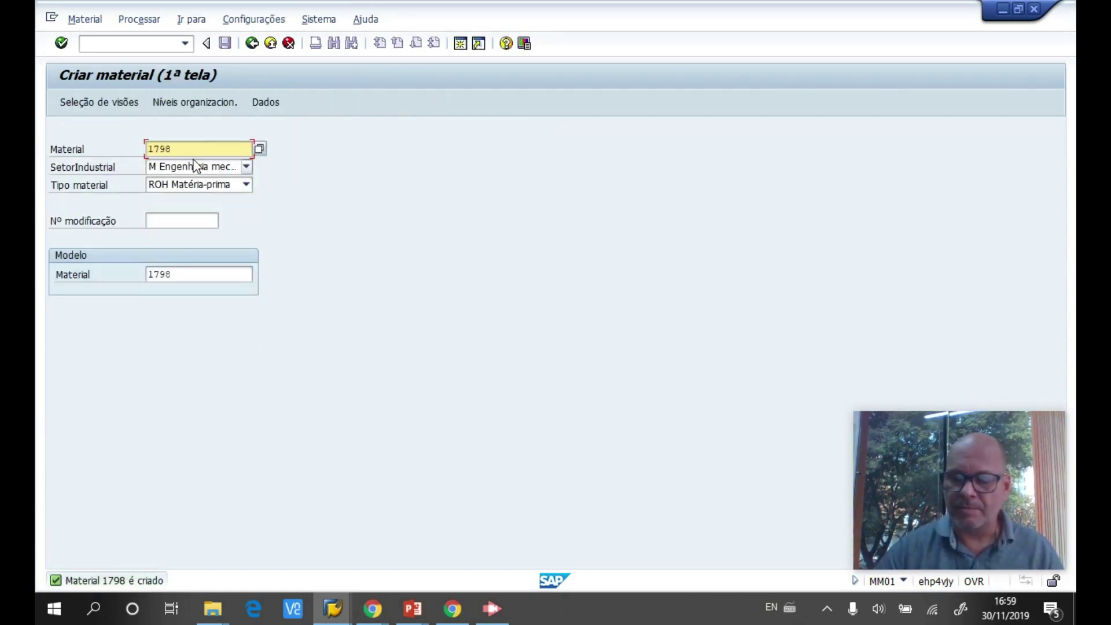
key(Return)
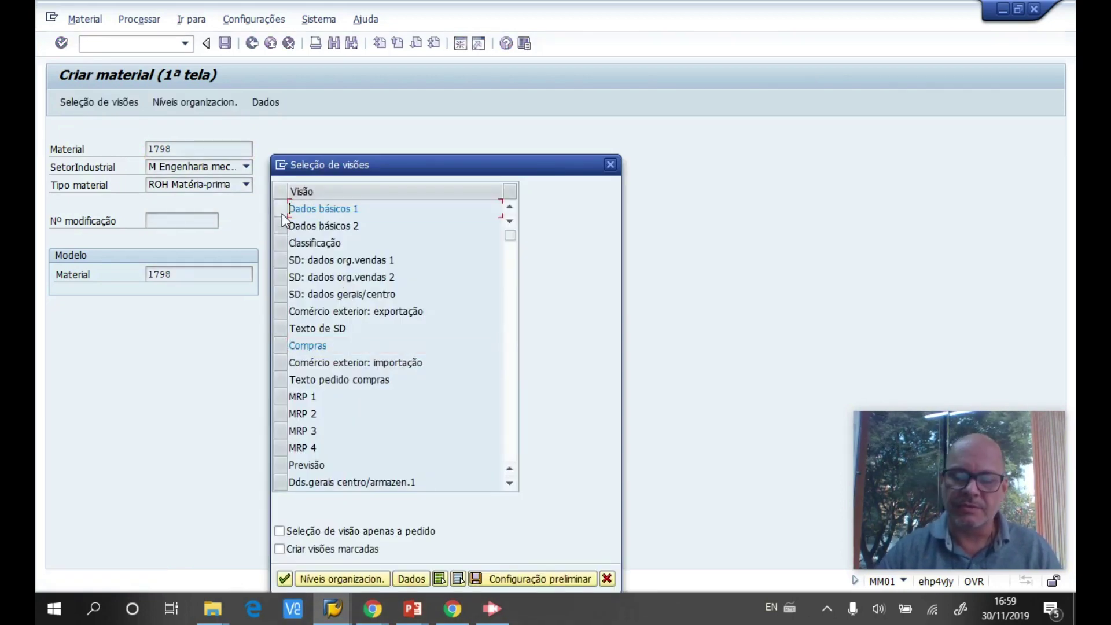
scroll(352, 345, down, 4)
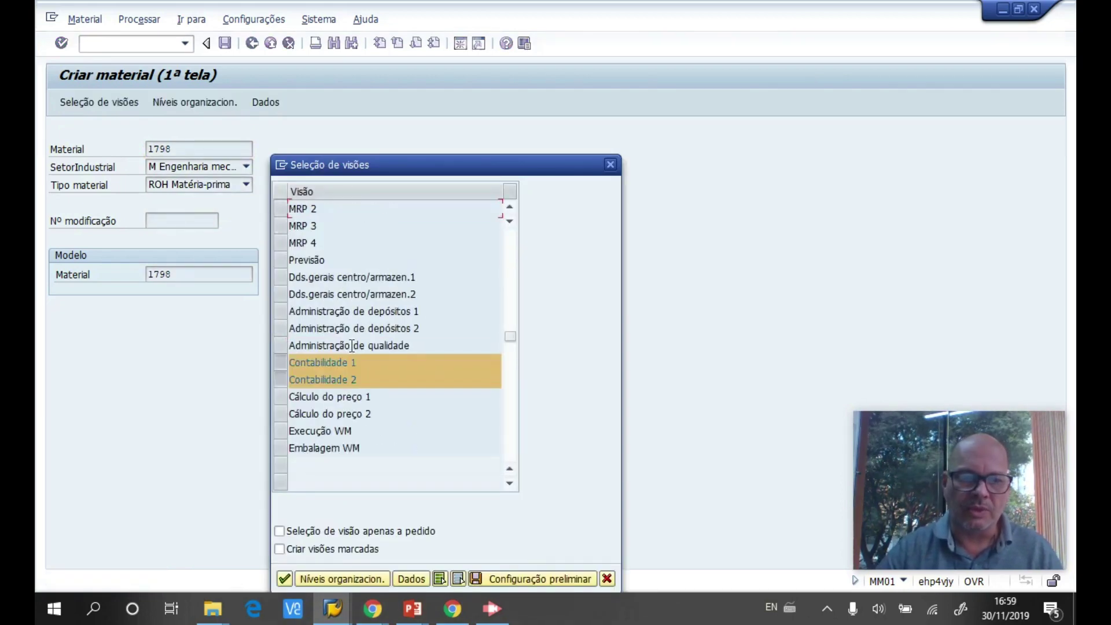
click(284, 579)
- Set the plant to CB00, choose valuation type REVENDA, and continue to the material's accounting data
text(cb00)
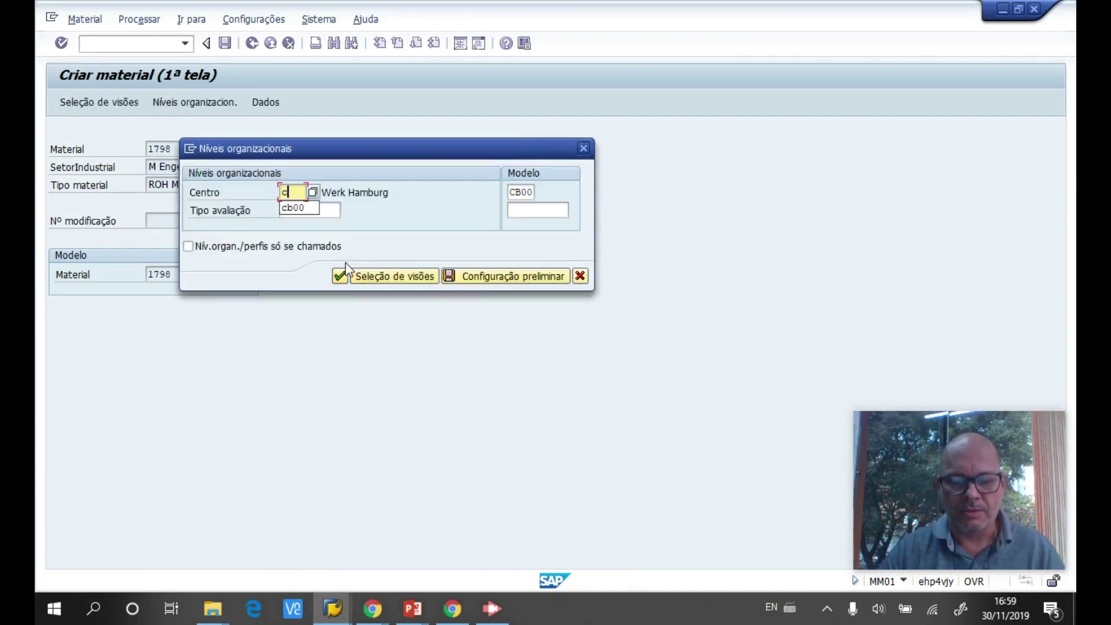
click(327, 209)
key(Return)
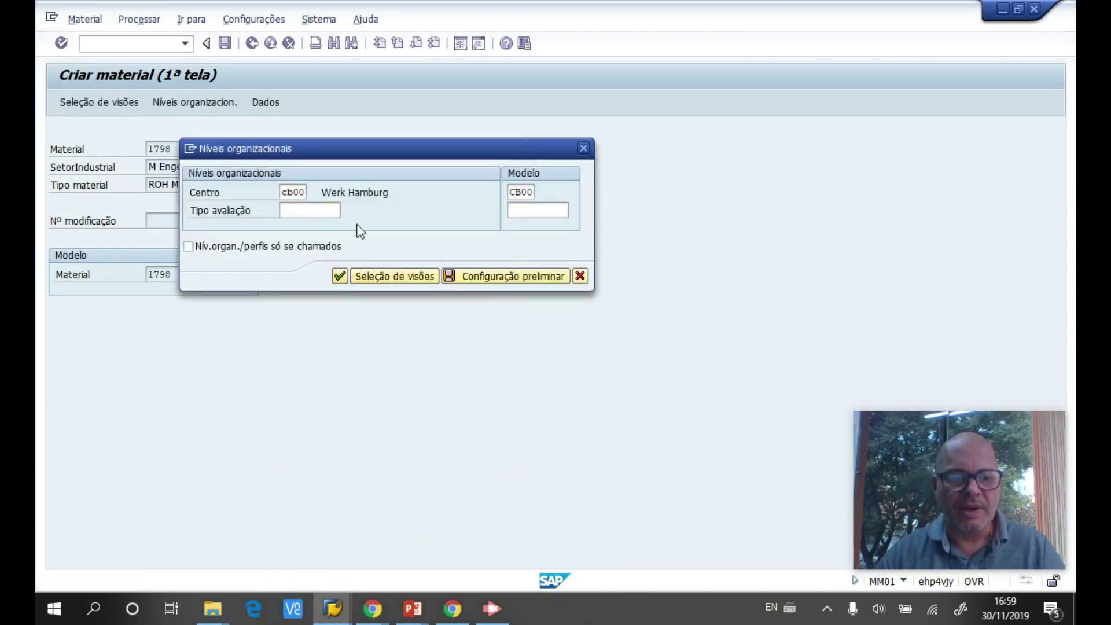
drag(369, 155, 702, 55)
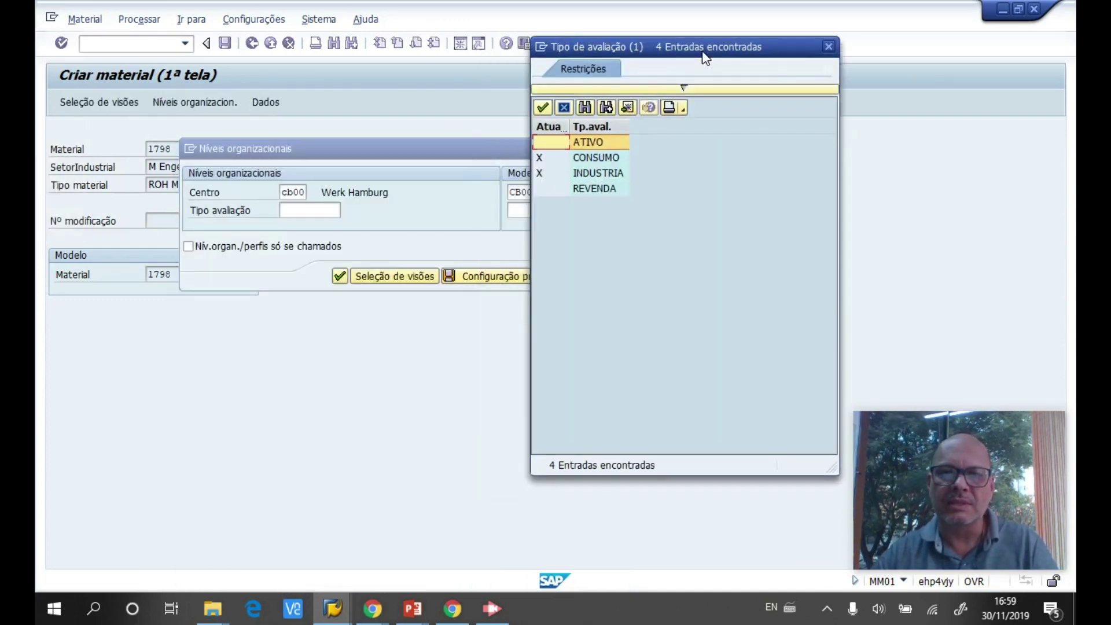
click(608, 163)
click(602, 172)
double_click(596, 189)
key(Return)
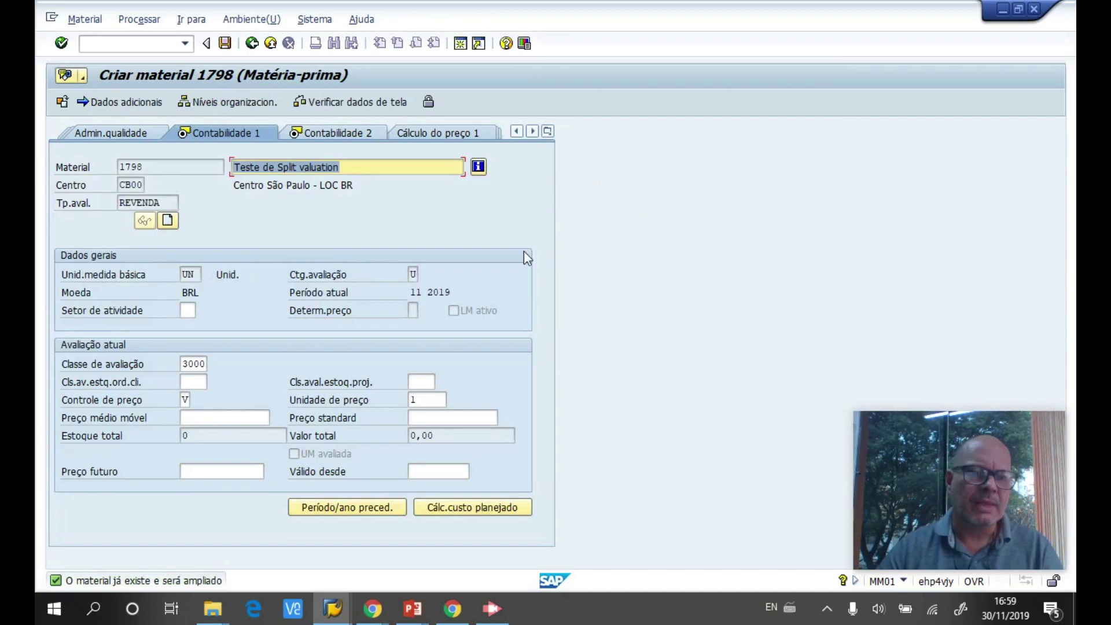
- Set the REVENDA valuation class to 3003 and enter S as the price control
click(184, 363)
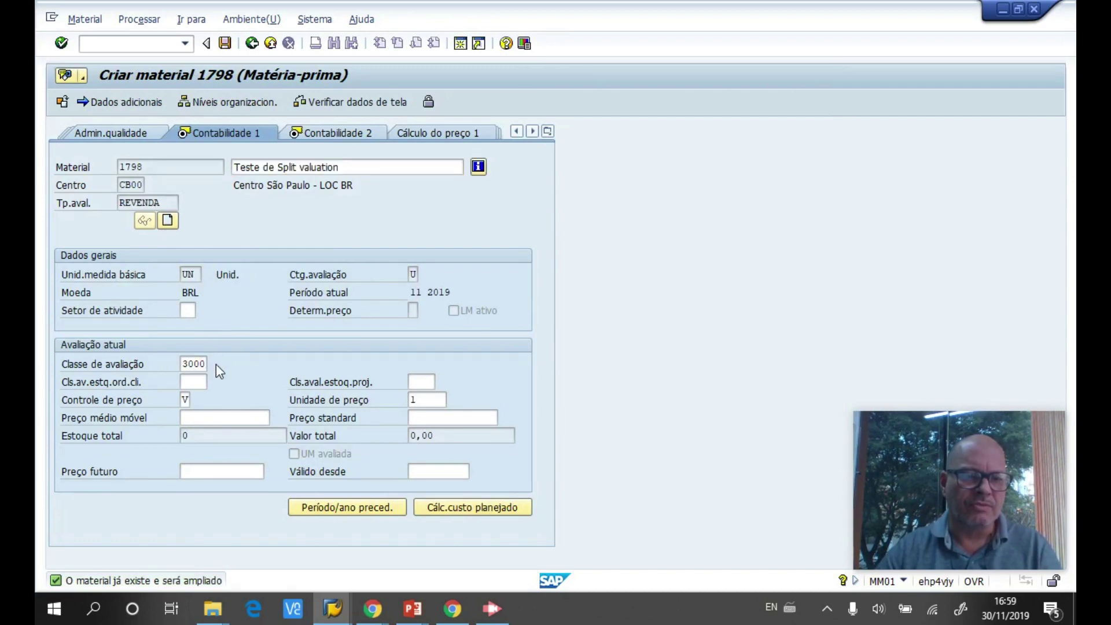
click(217, 363)
key(Escape)
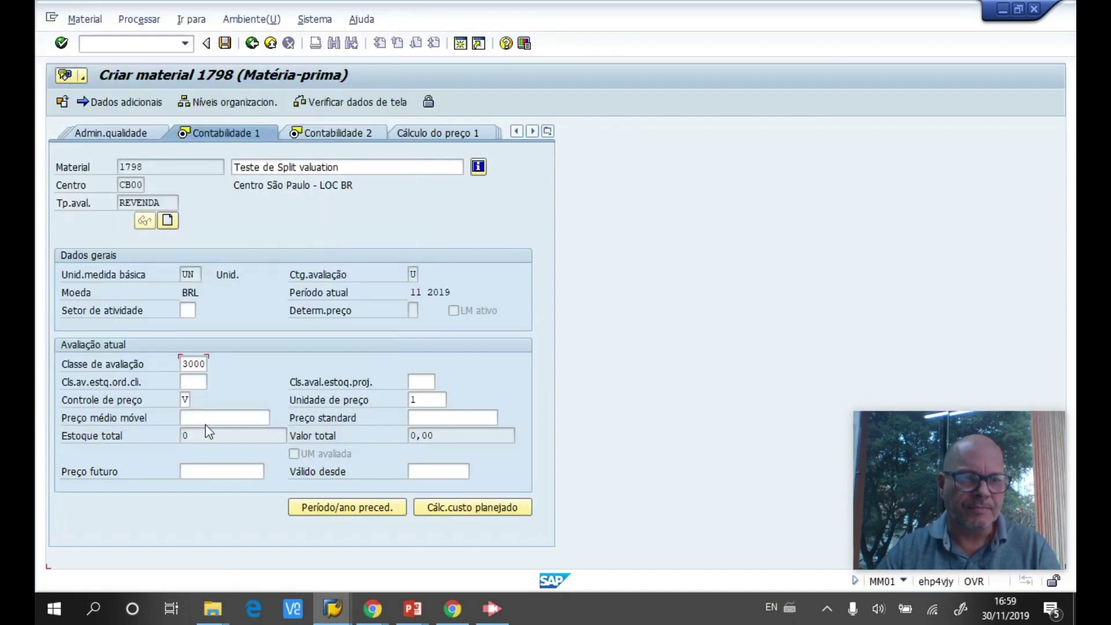
click(185, 401)
text(s)
key(Tab)
key(Tab)
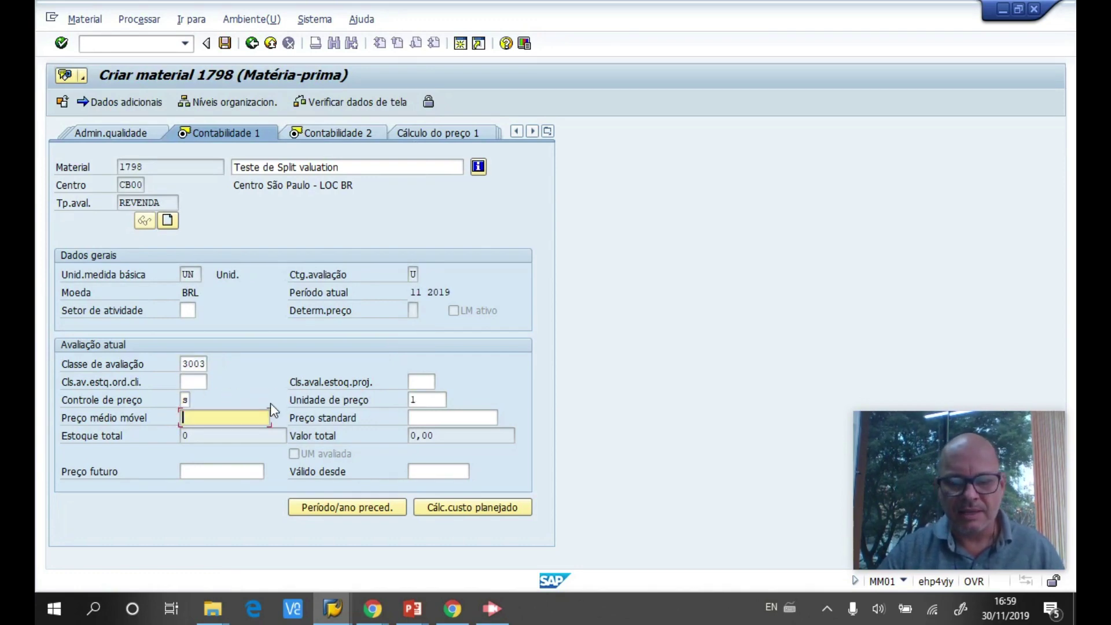
- Set the REVENDA moving average price to 200 and continue to Contabilidade 2
text(200)
key(Return)
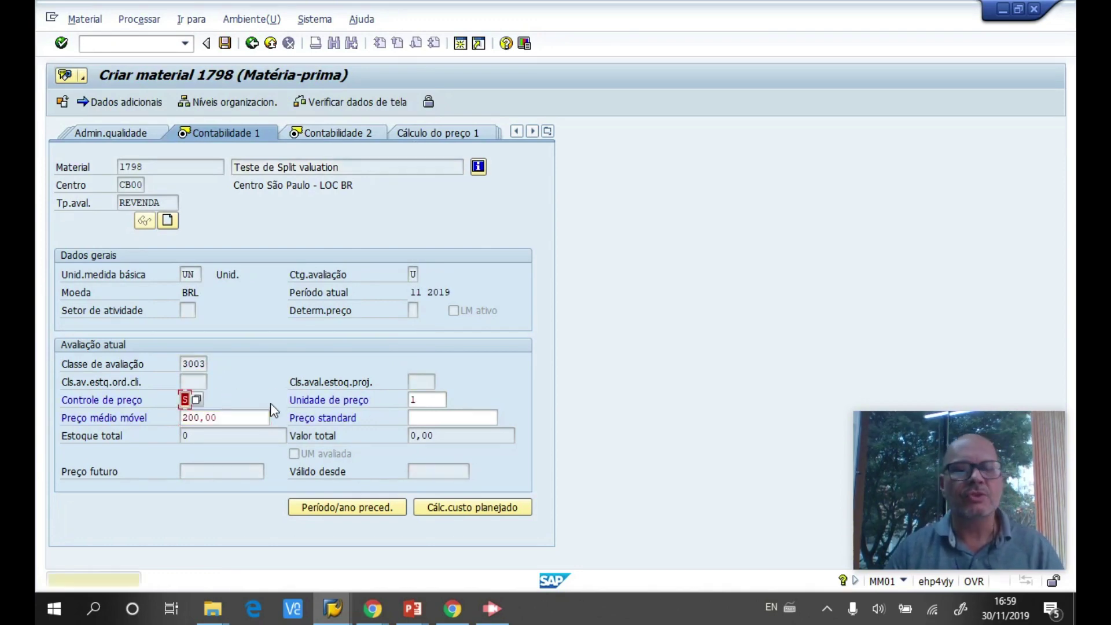
key(Return)
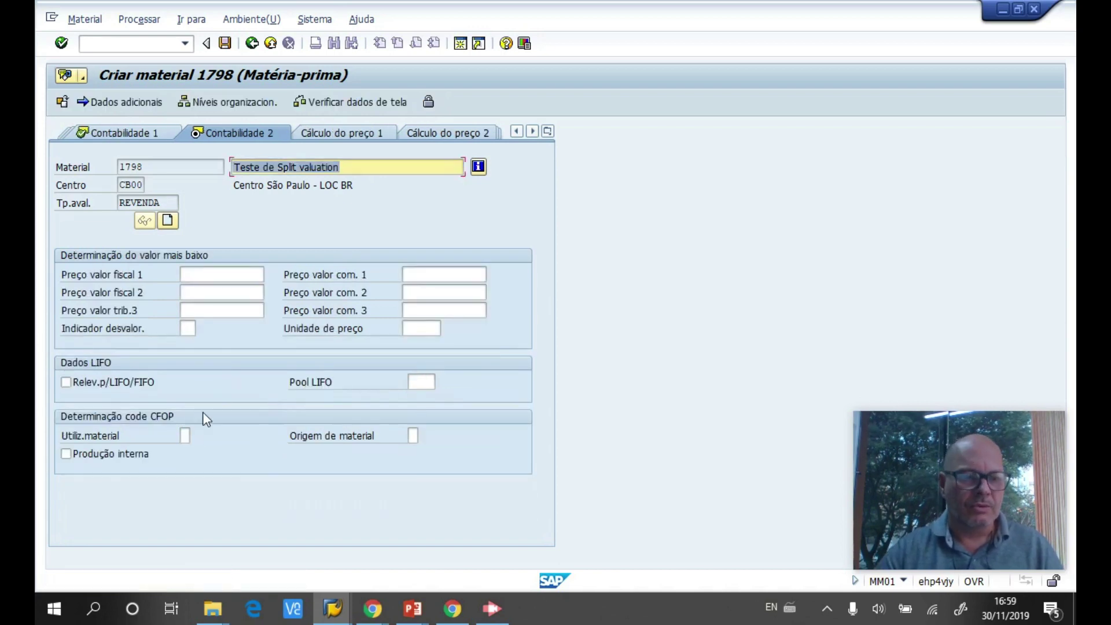
- Set the CFOP material usage to 0, Revenda, and the material origin to 0, Nacional, and save the REVENDA valuation
click(186, 436)
click(198, 435)
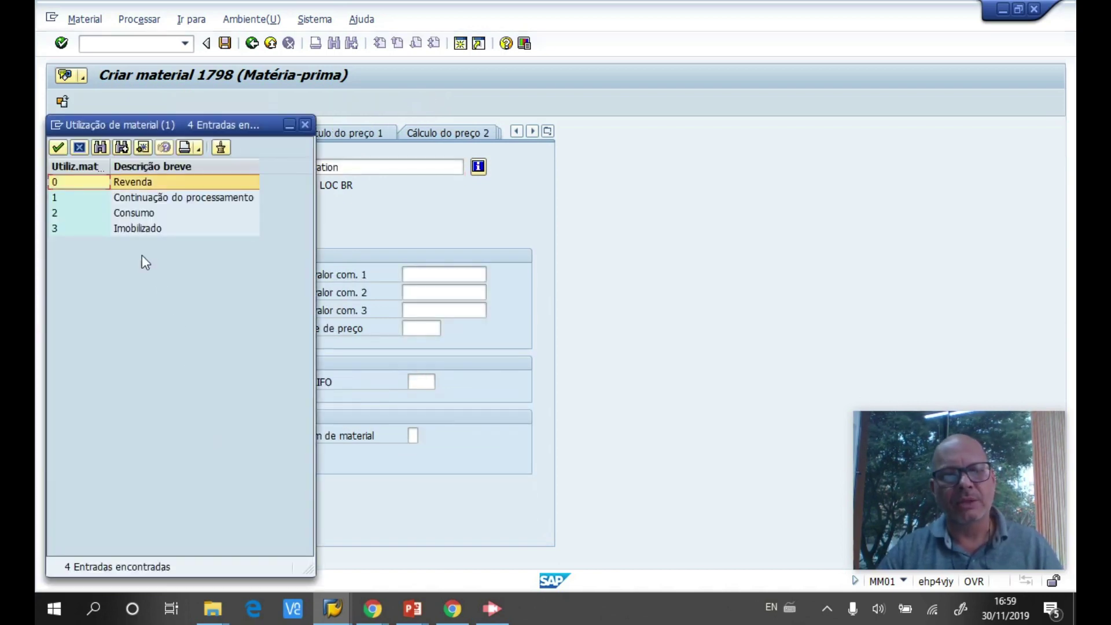
double_click(127, 180)
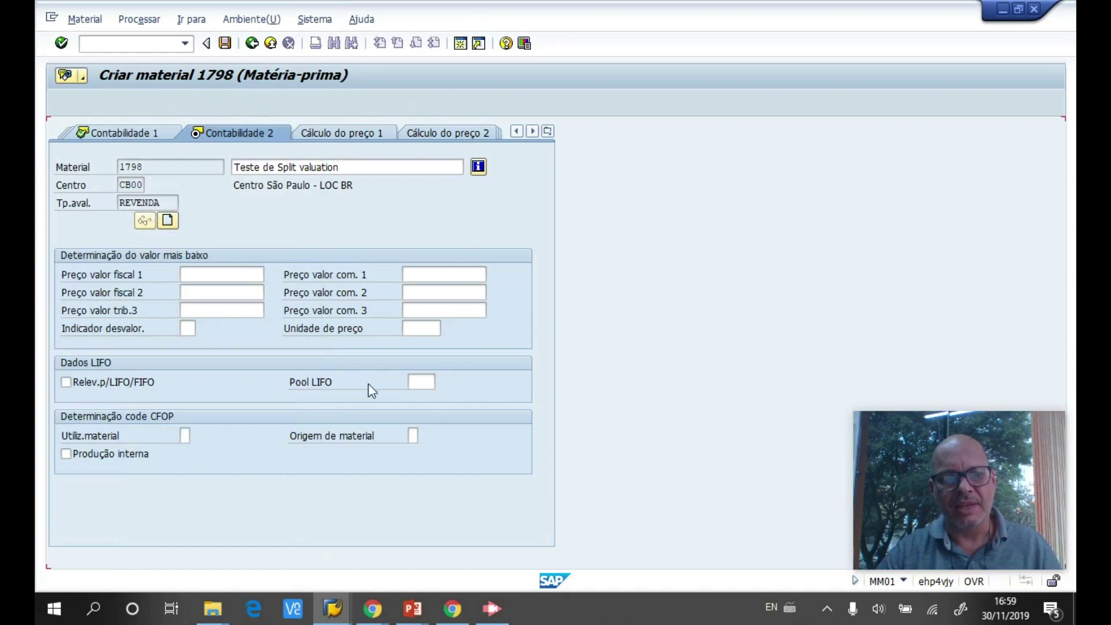
click(413, 435)
click(429, 436)
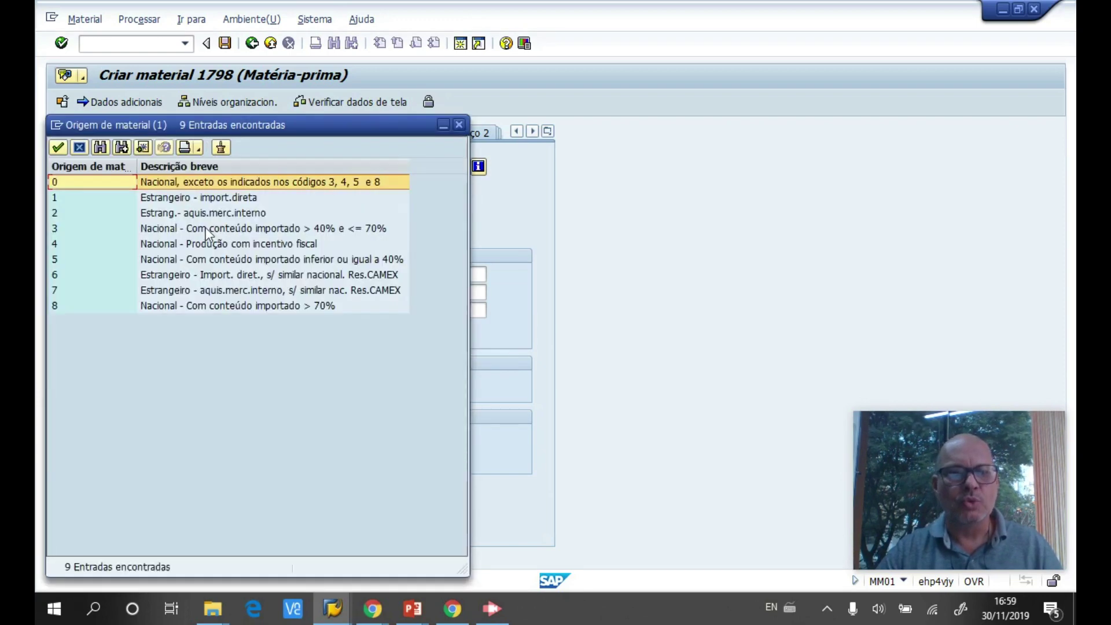
double_click(93, 184)
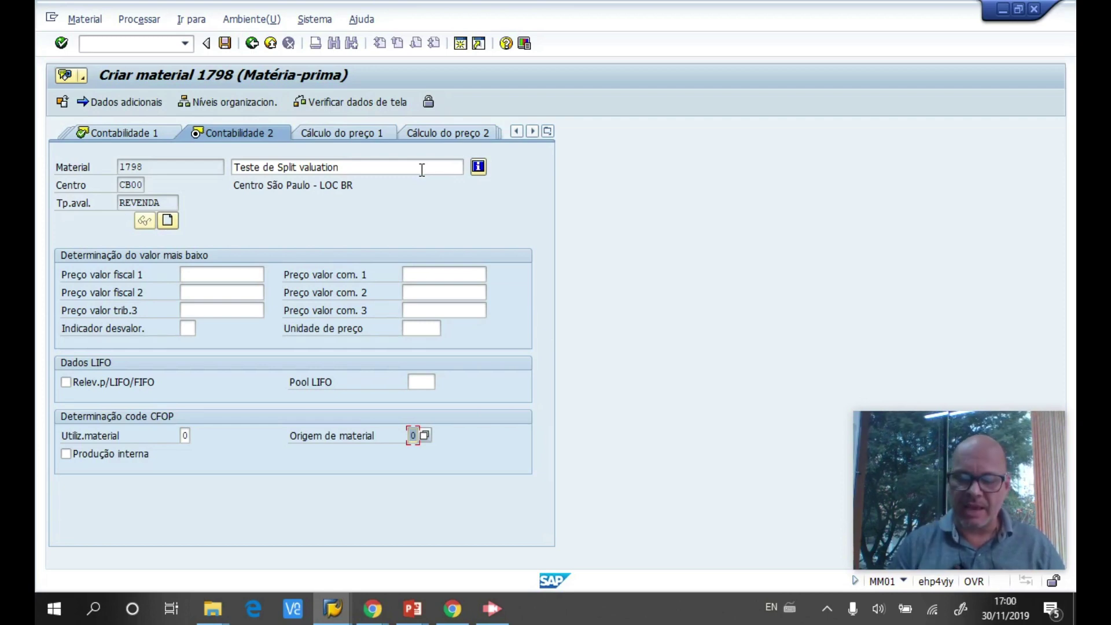
key(Return)
click(248, 335)
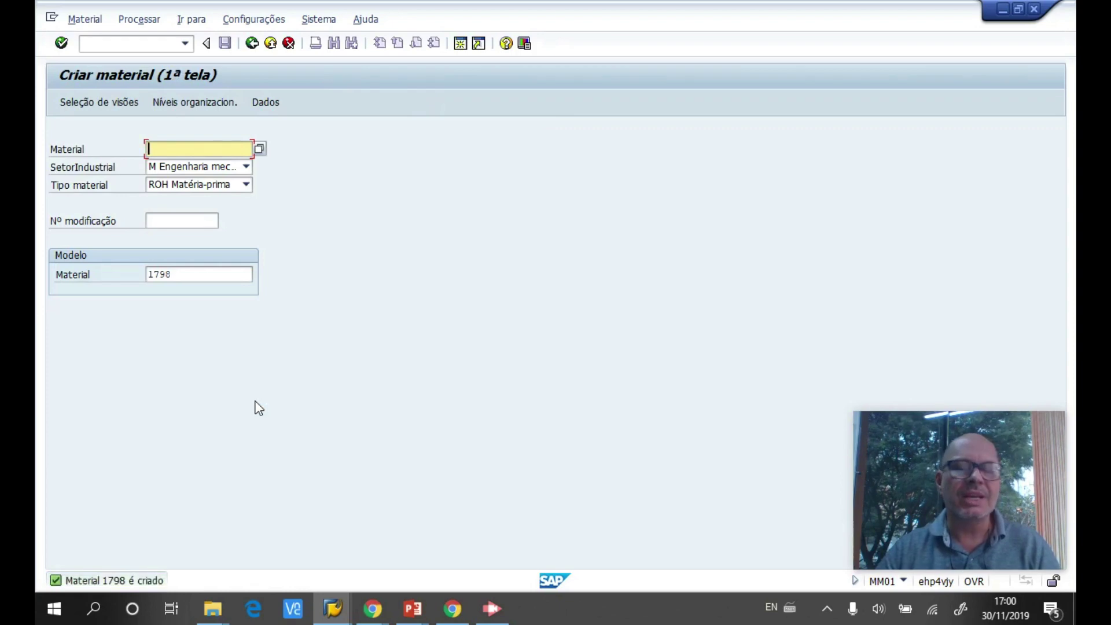
- Leave material creation and open transaction ME21N to create a purchase order
click(114, 42)
text(/nme)
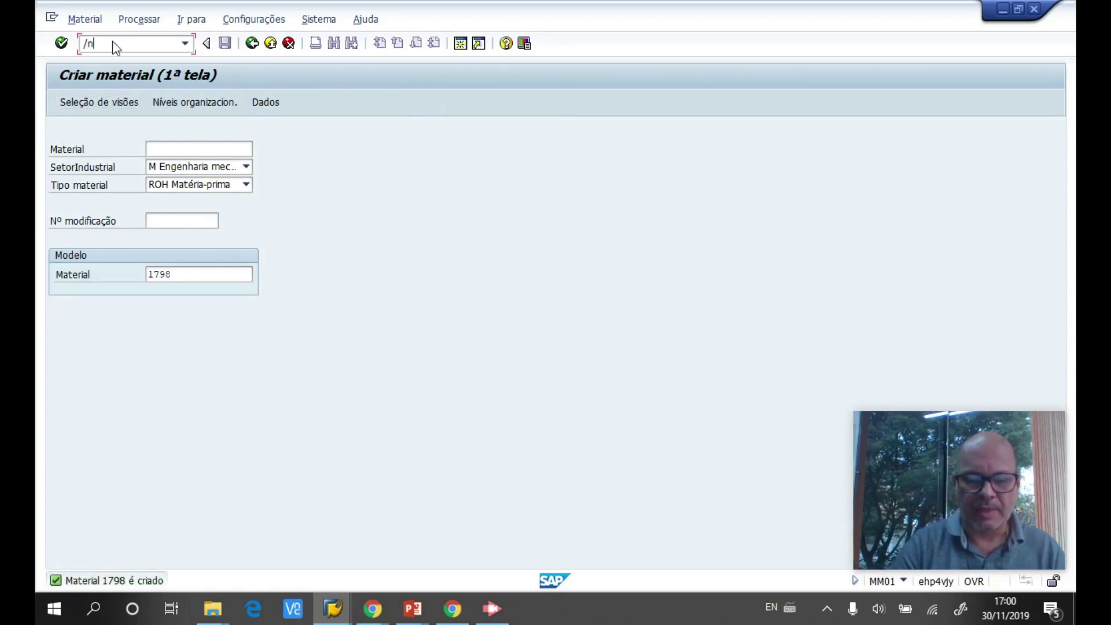
text(21)
key(Return)
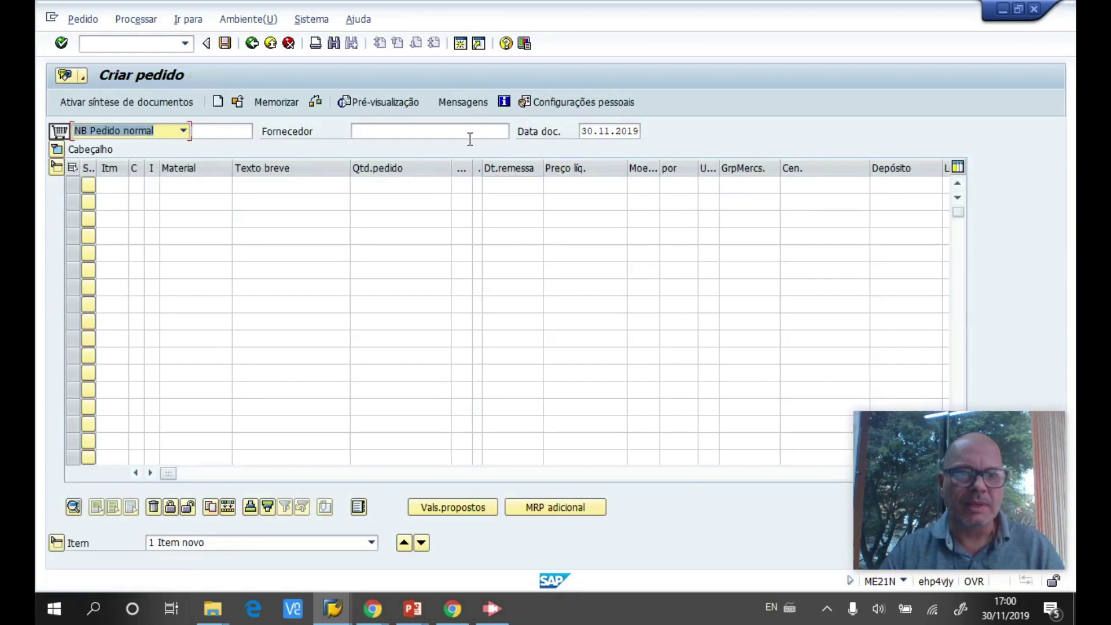
- Enter the vendor number of Fornecedor Modelo PJ as the supplier of the normal purchase order
click(470, 139)
text(100263)
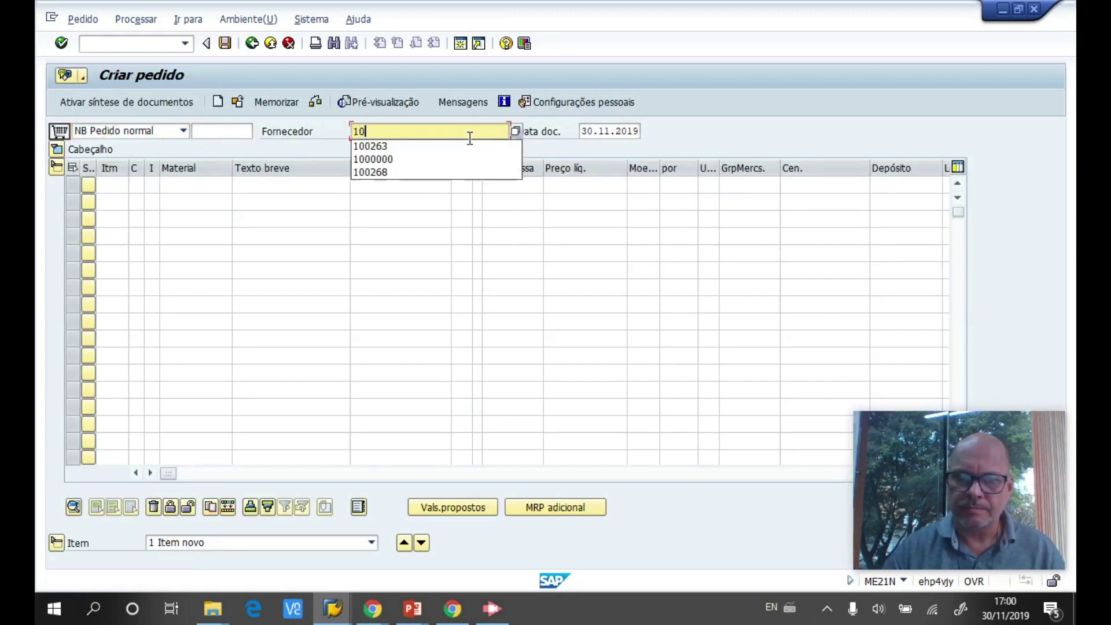
click(473, 145)
key(Return)
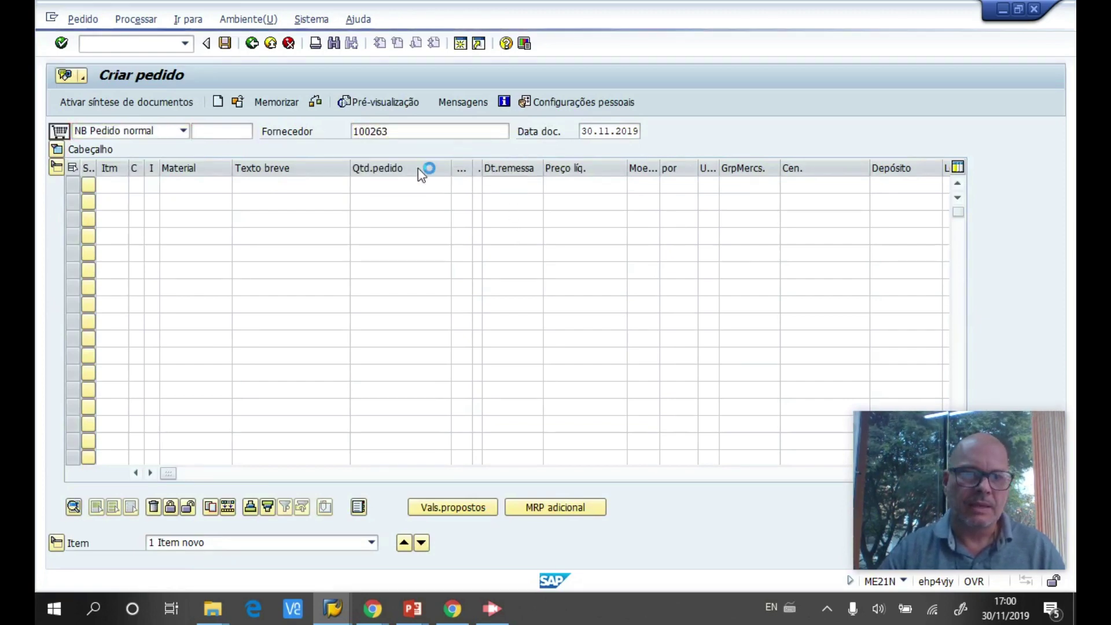
- Enter material 1798 in the first three item lines of the purchase order
click(194, 185)
text(17)
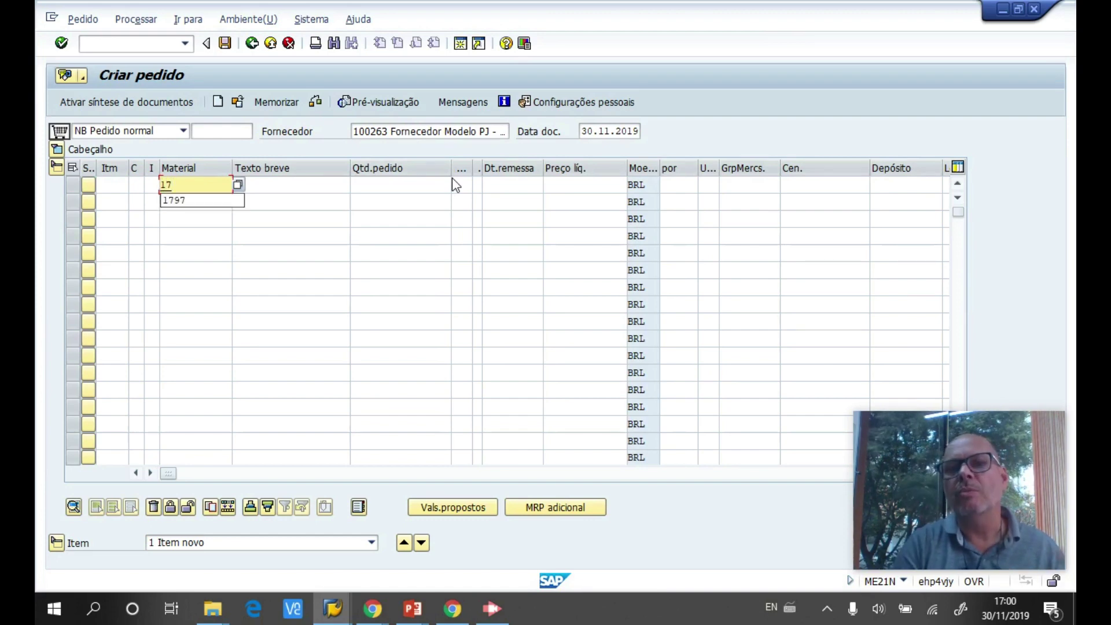
text(98)
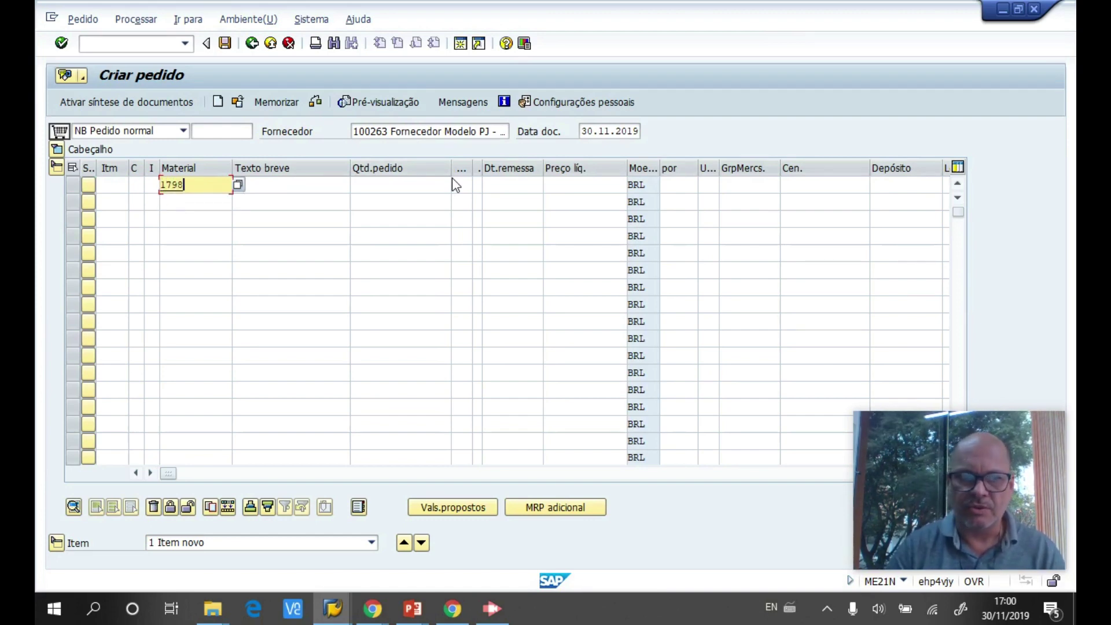
key(Down)
text(179)
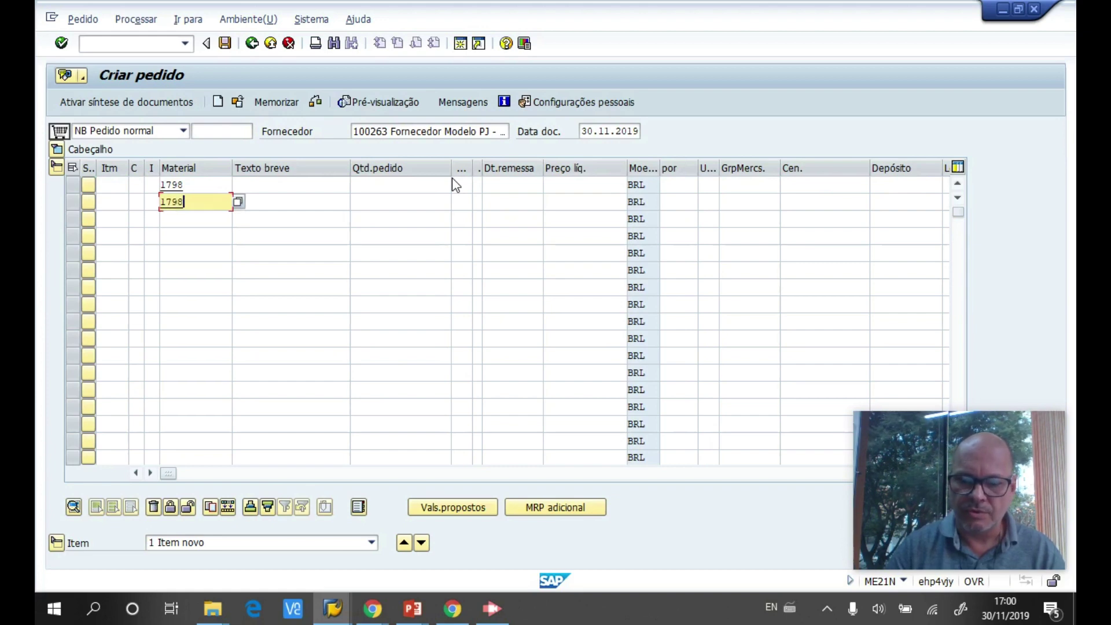
key(Down)
text(1798)
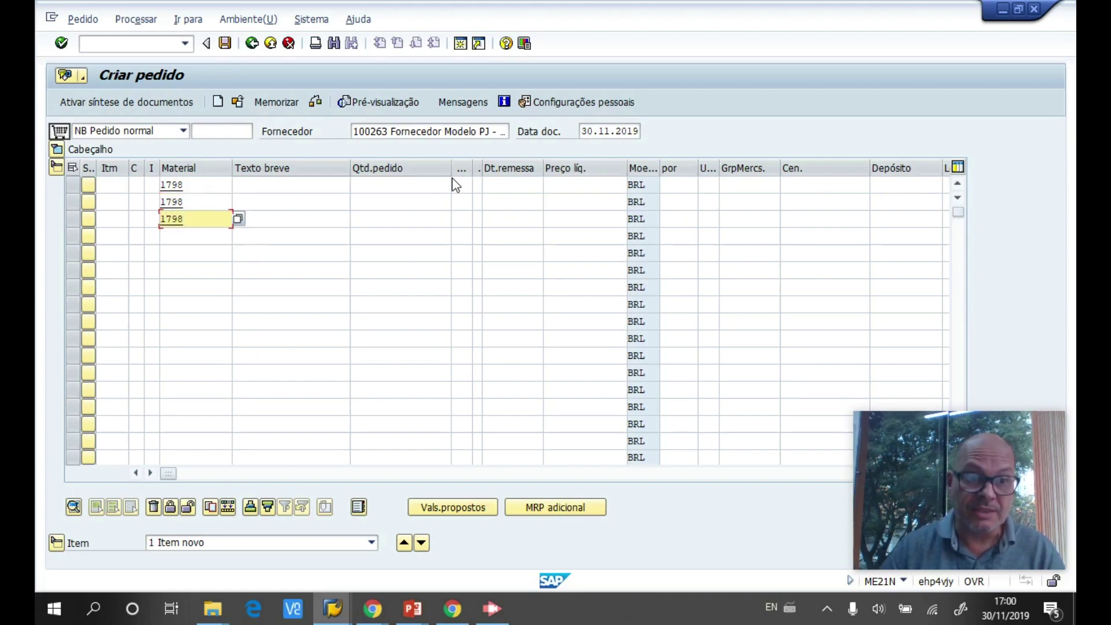
- Set the order quantities of items 10, 20 and 30 to 100, 20 and 30 units
key(Return)
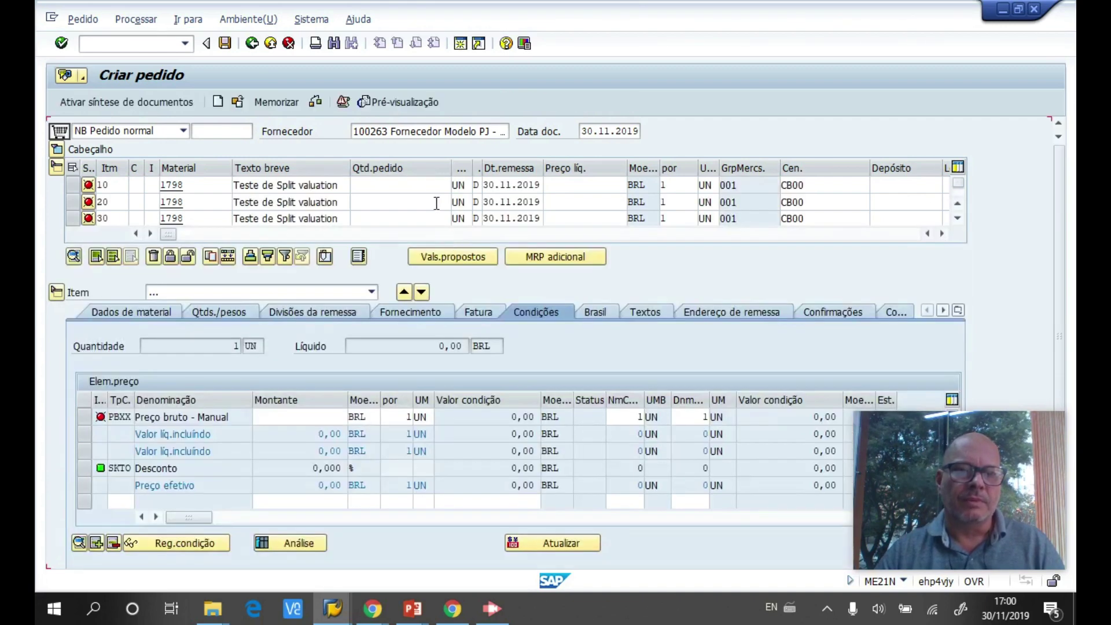
click(430, 186)
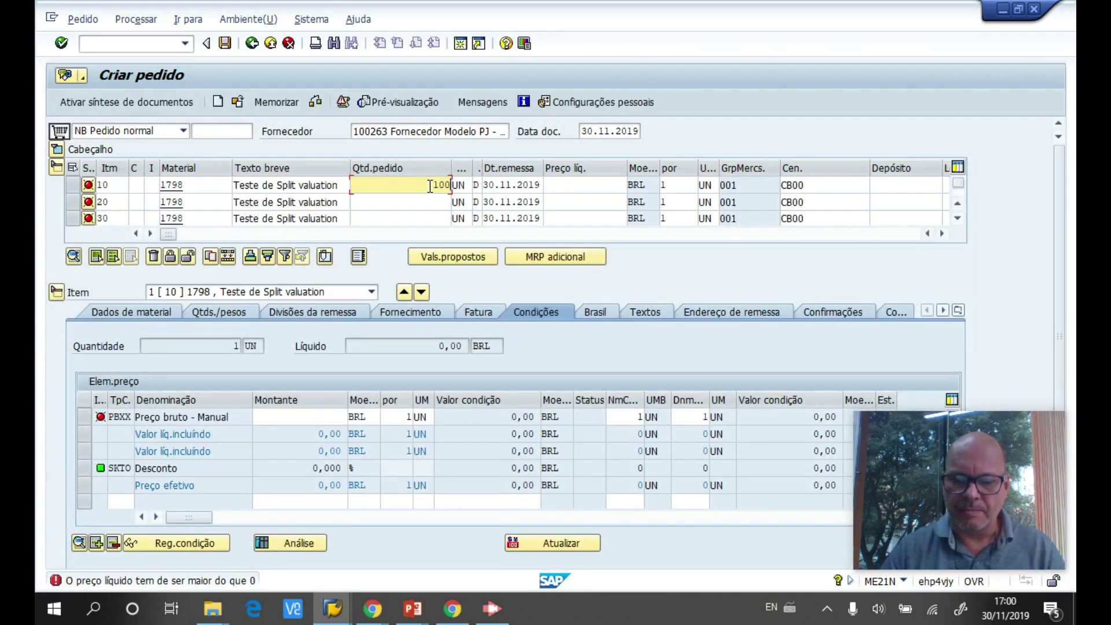
key(Down)
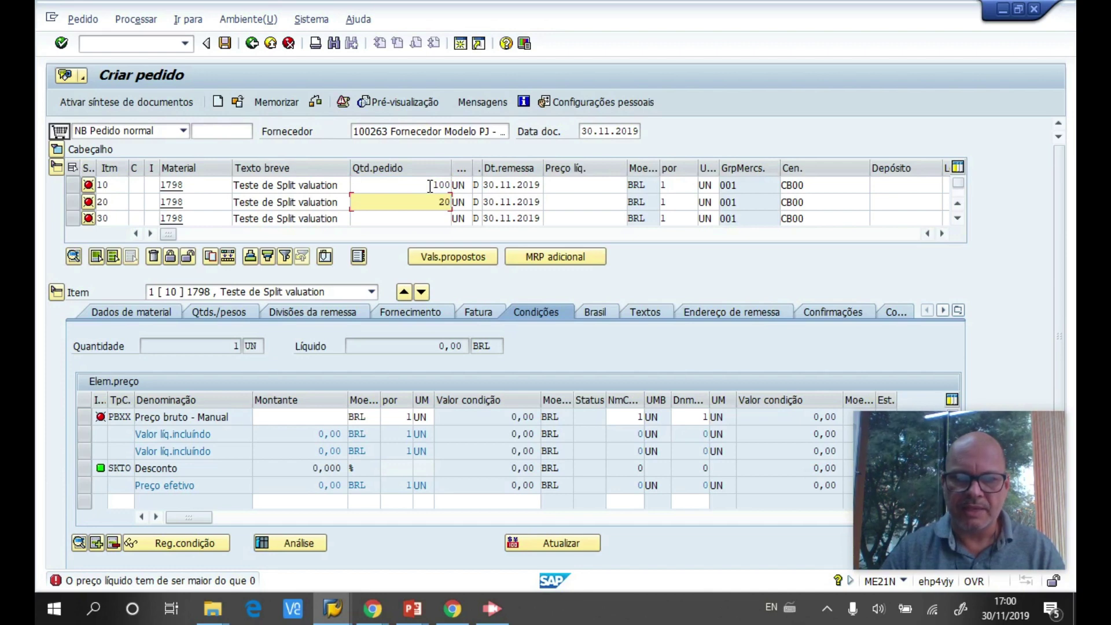
key(Down)
text(30)
key(Return)
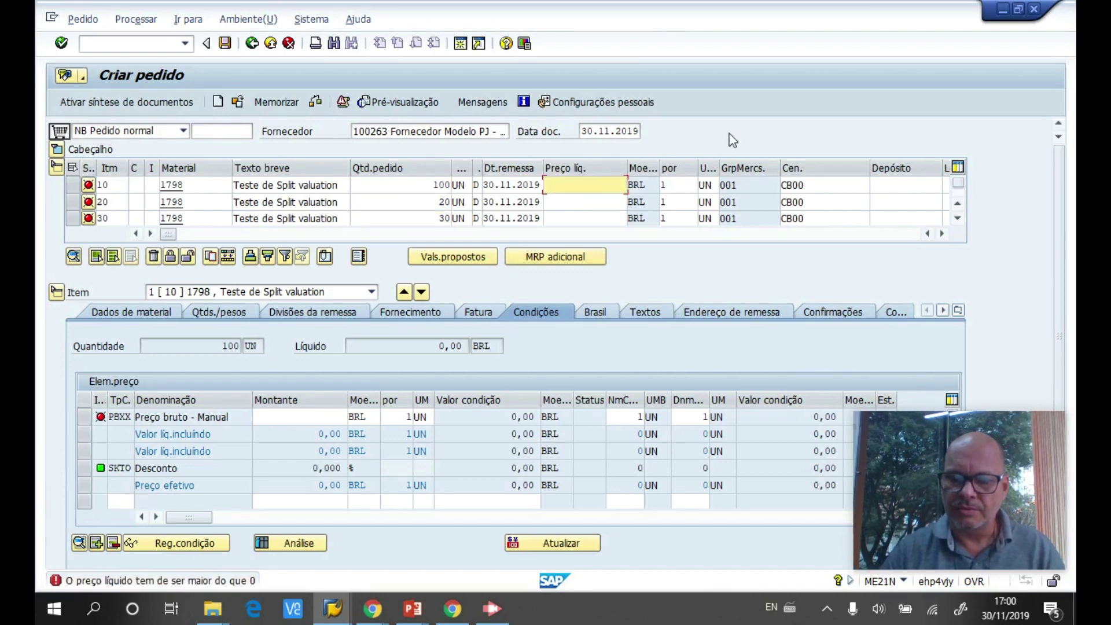
- Set the net price of all three purchase order items to 110 BRL
key(Down)
text(110)
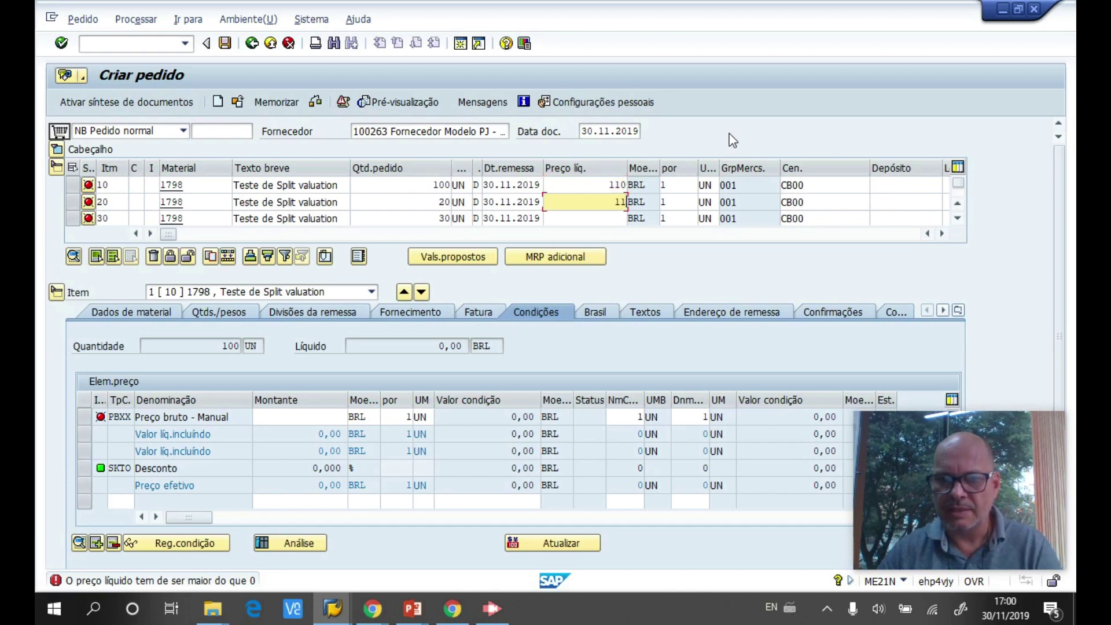
key(Down)
text(110)
key(Return)
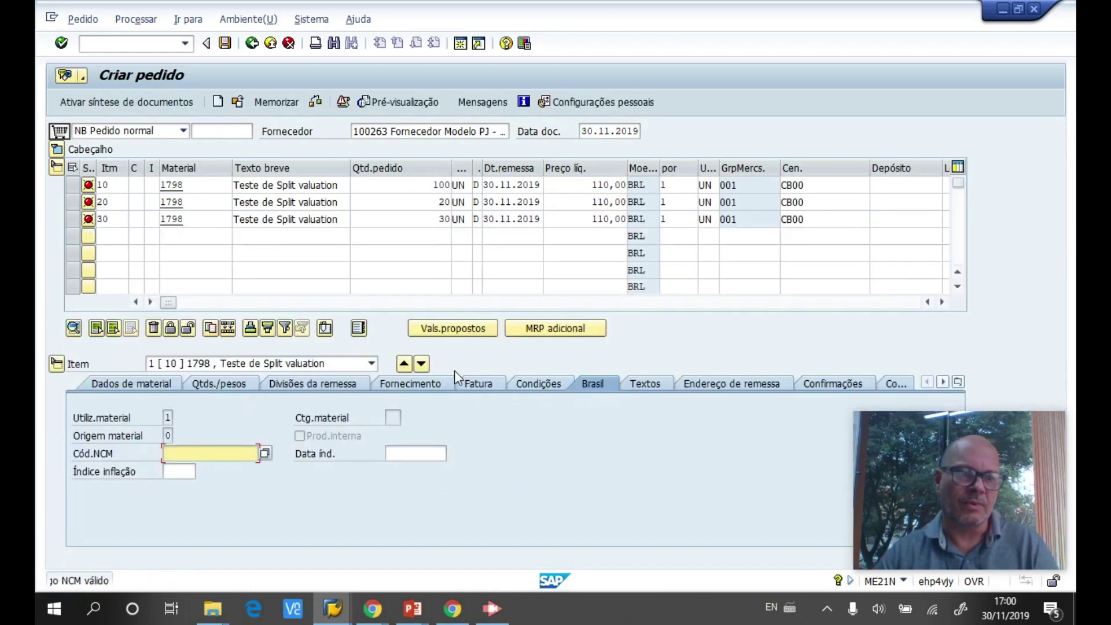
- Enter NCM code 01051110 in the Brazil data of items 10, 20 and 30
click(213, 463)
key(Return)
click(206, 454)
click(206, 467)
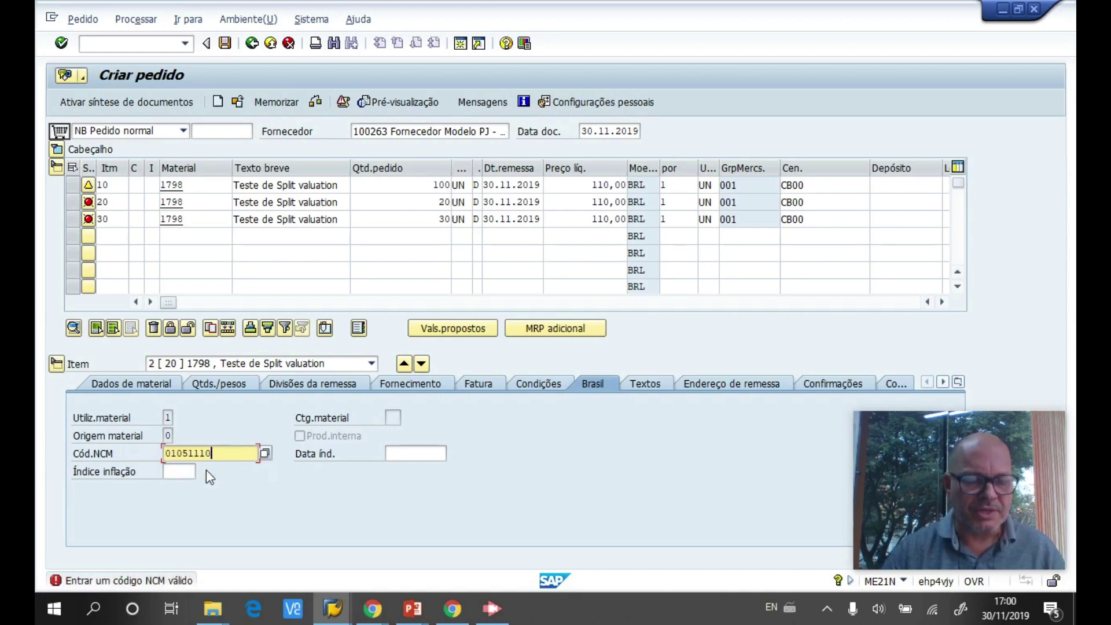
key(Return)
click(208, 454)
click(203, 467)
key(Return)
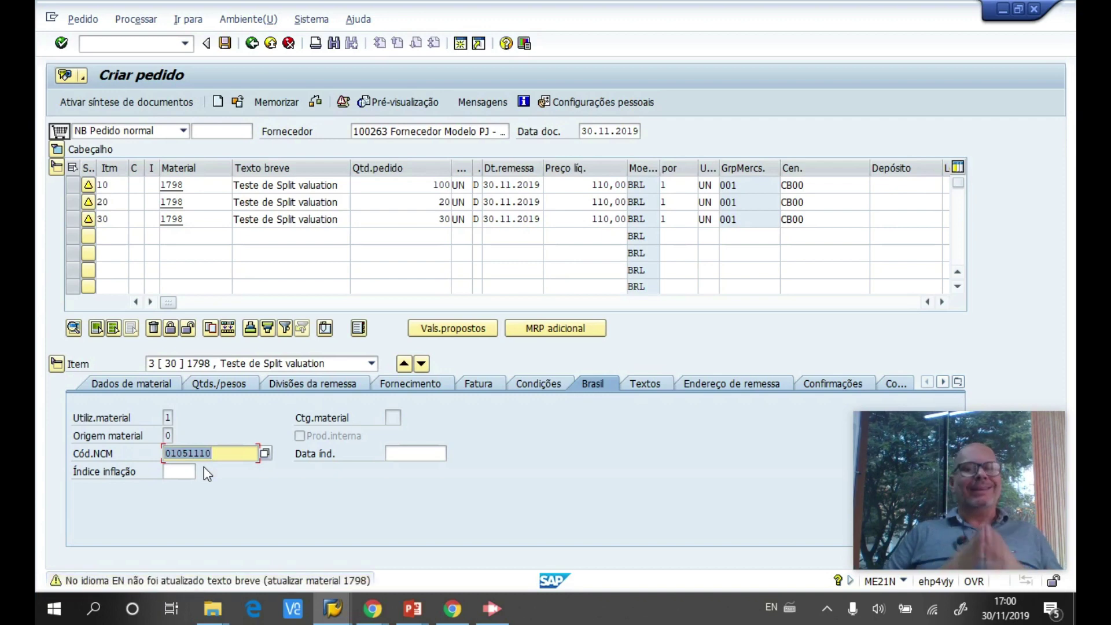
- Check the purchase order for messages and inspect the valuation type in the delivery data of item 30
click(315, 104)
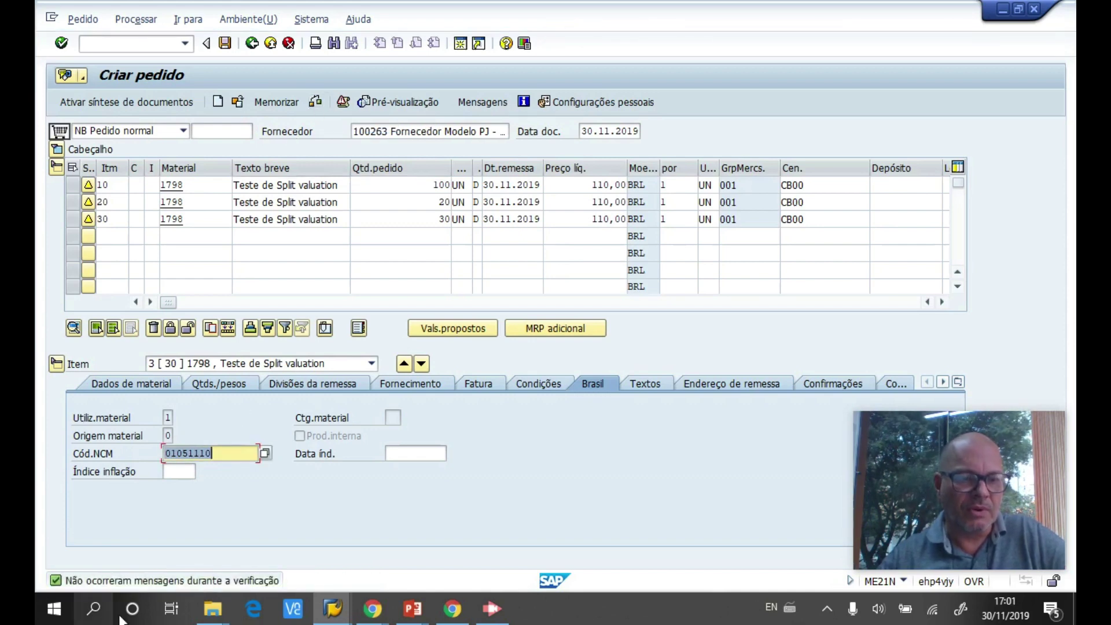
click(409, 386)
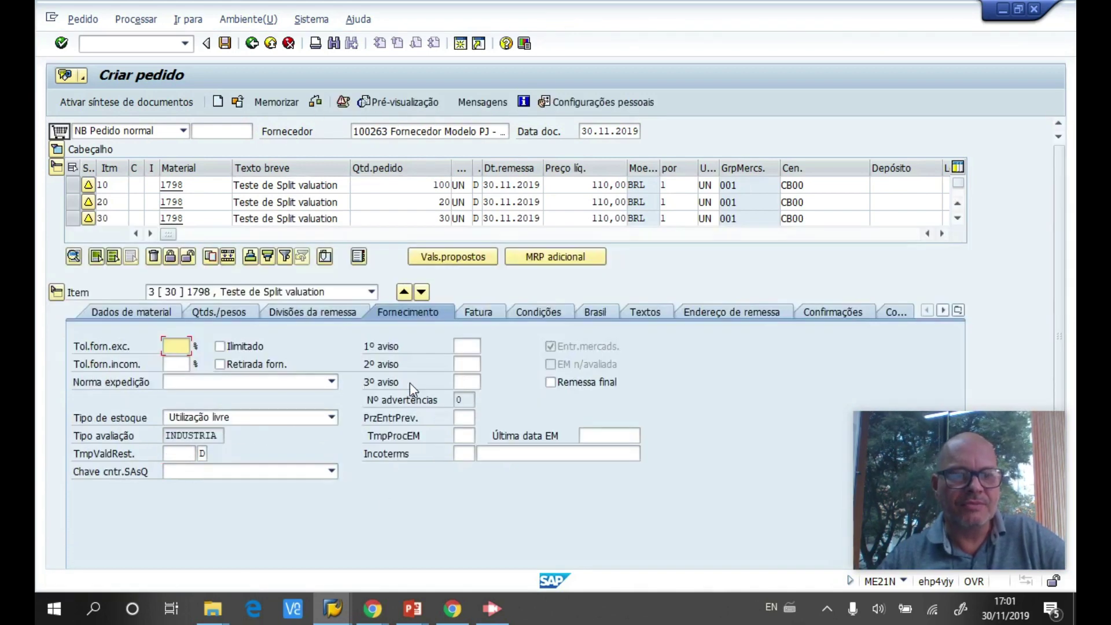
click(214, 438)
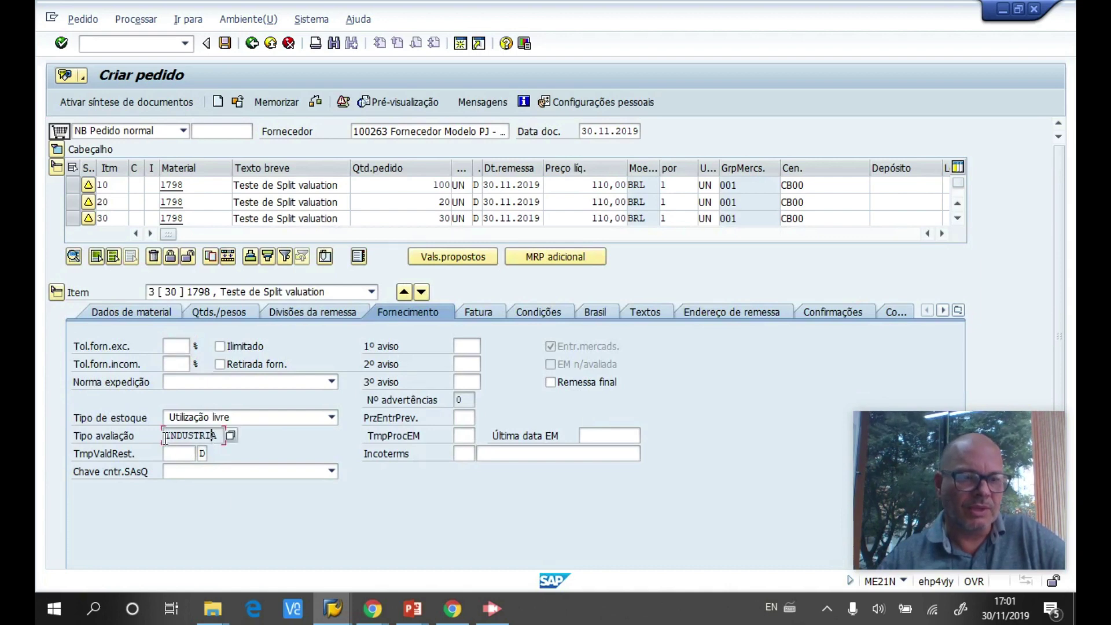
drag(164, 438, 225, 438)
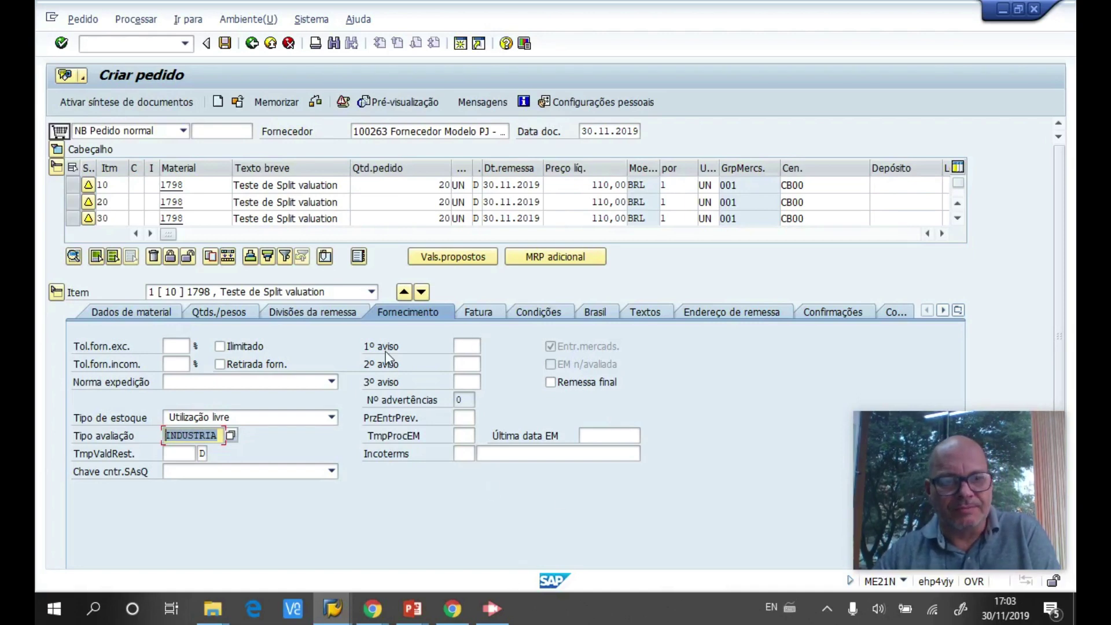
- Assign valuation type CONSUMO to item 20 and REVENDA to item 30 in their delivery data
click(423, 291)
click(231, 435)
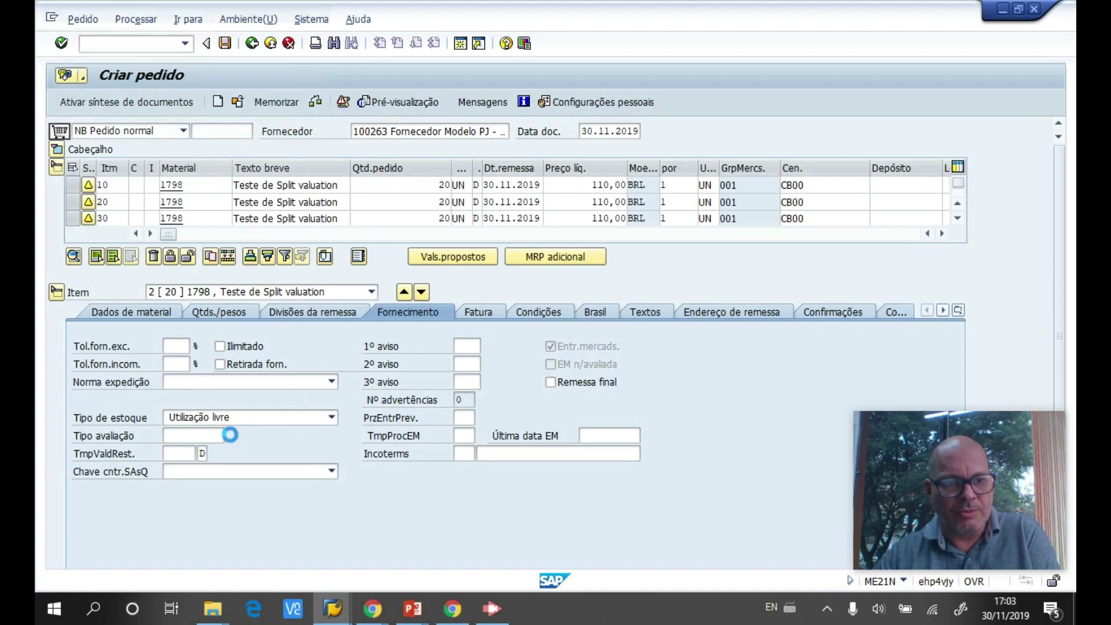
double_click(100, 119)
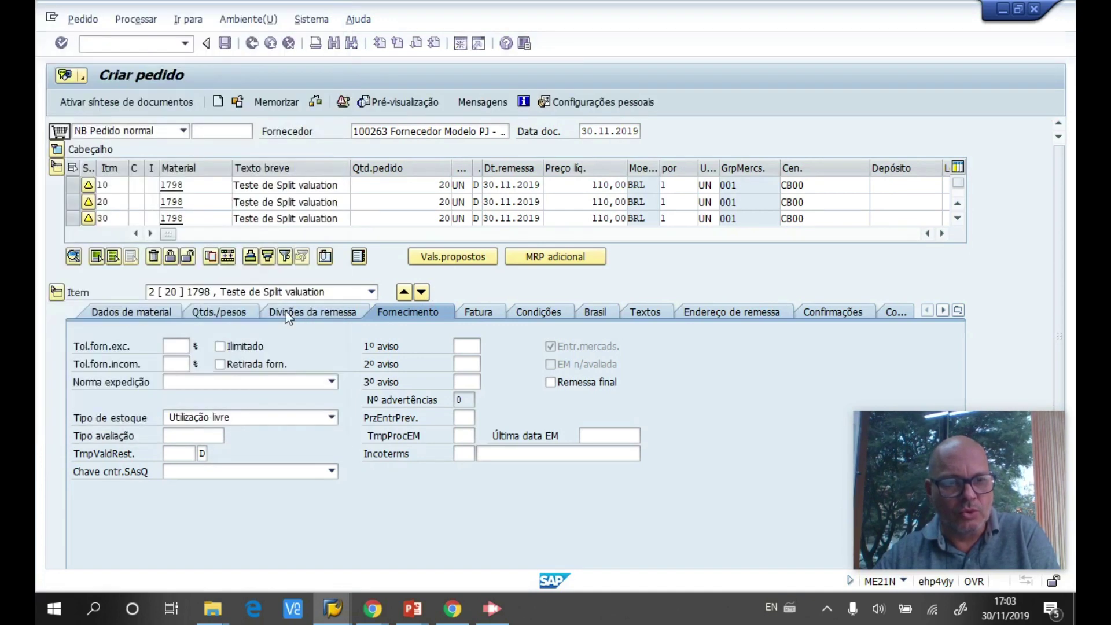
click(422, 292)
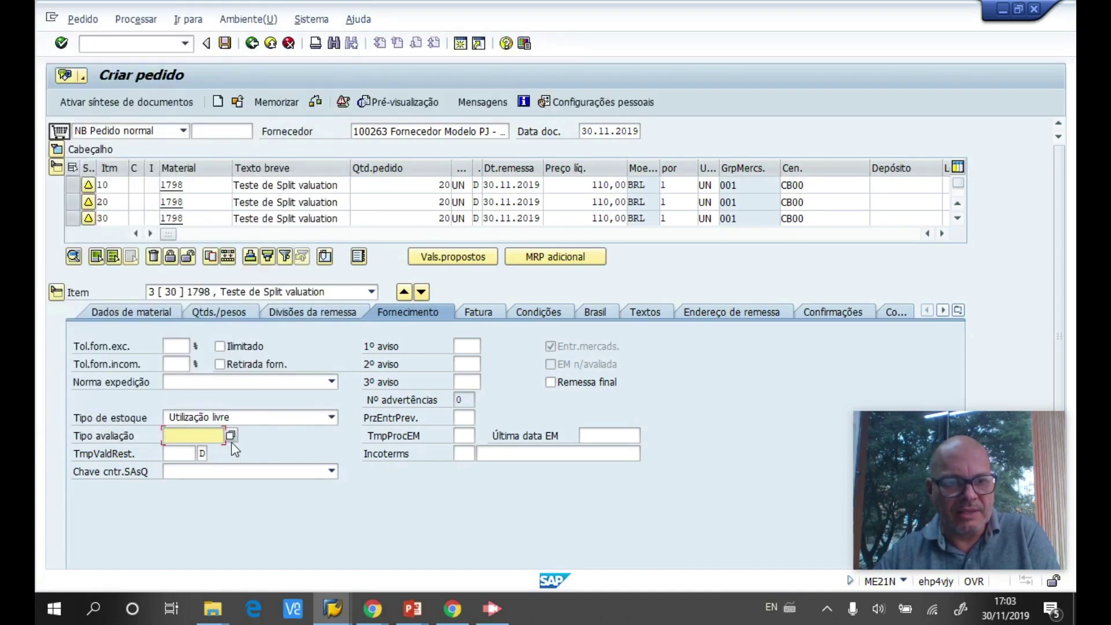
click(230, 434)
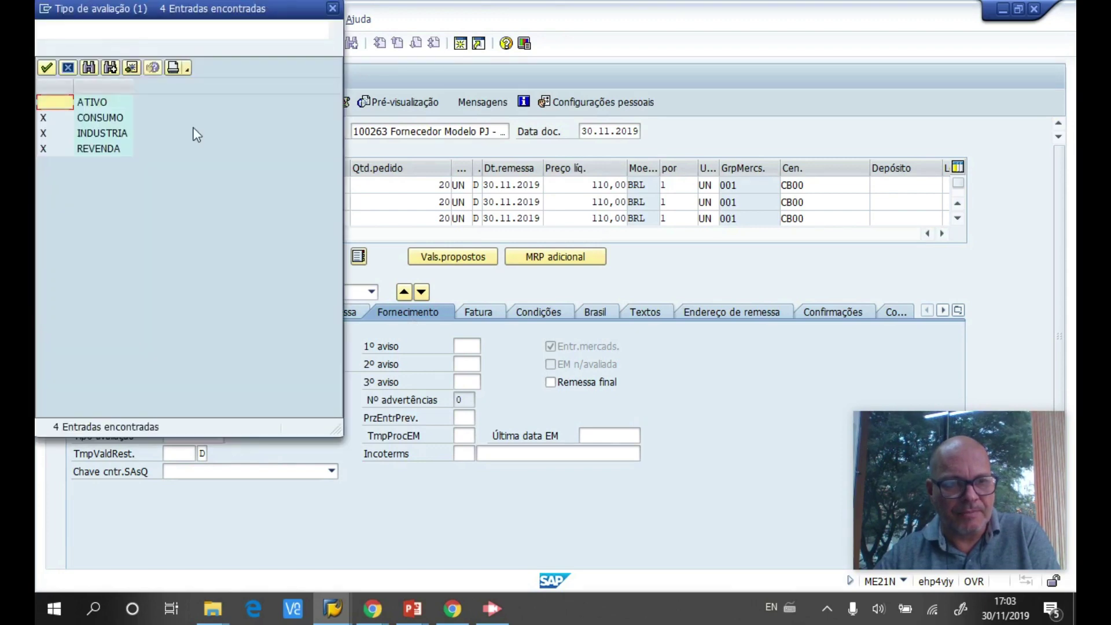
click(110, 151)
double_click(110, 151)
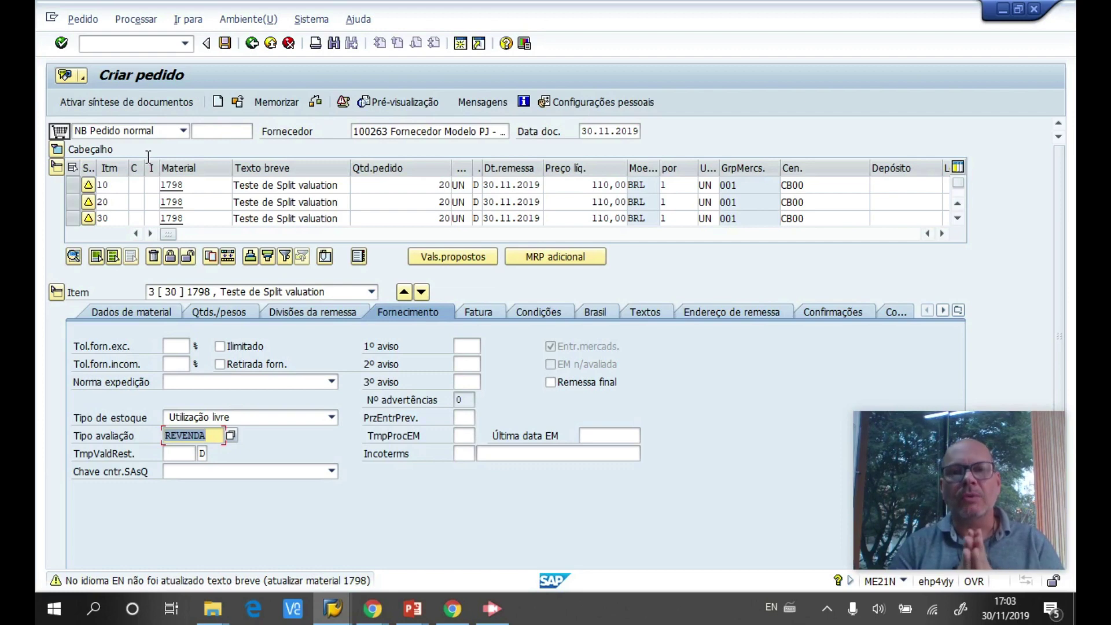
- Review the items' valuation types in the delivery data and their material usage in the Brazil data
click(112, 185)
double_click(112, 185)
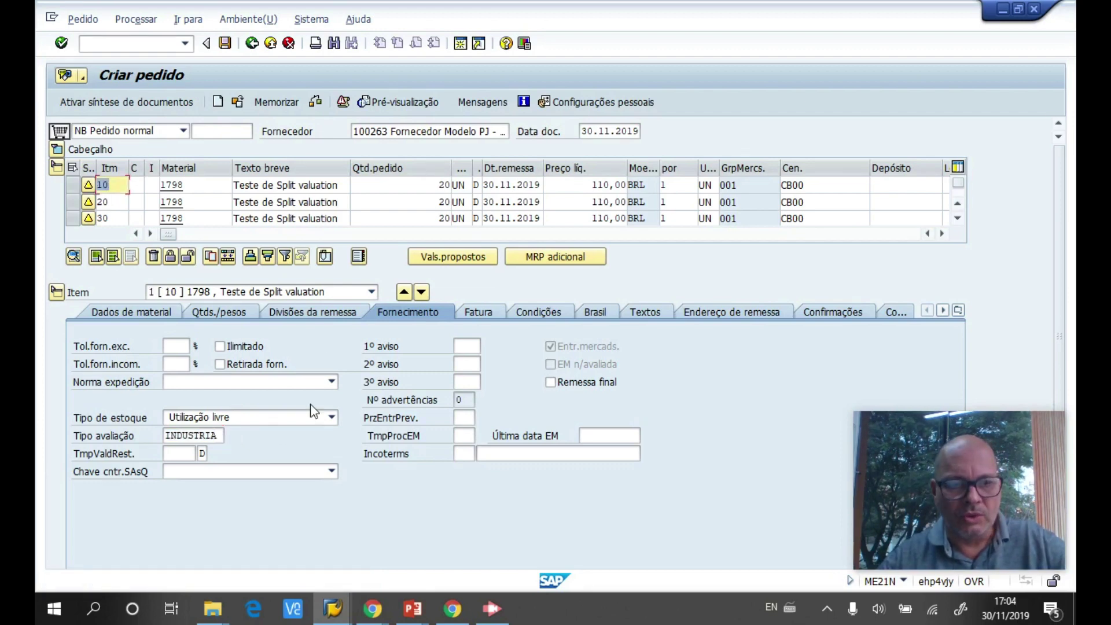
click(241, 290)
click(203, 306)
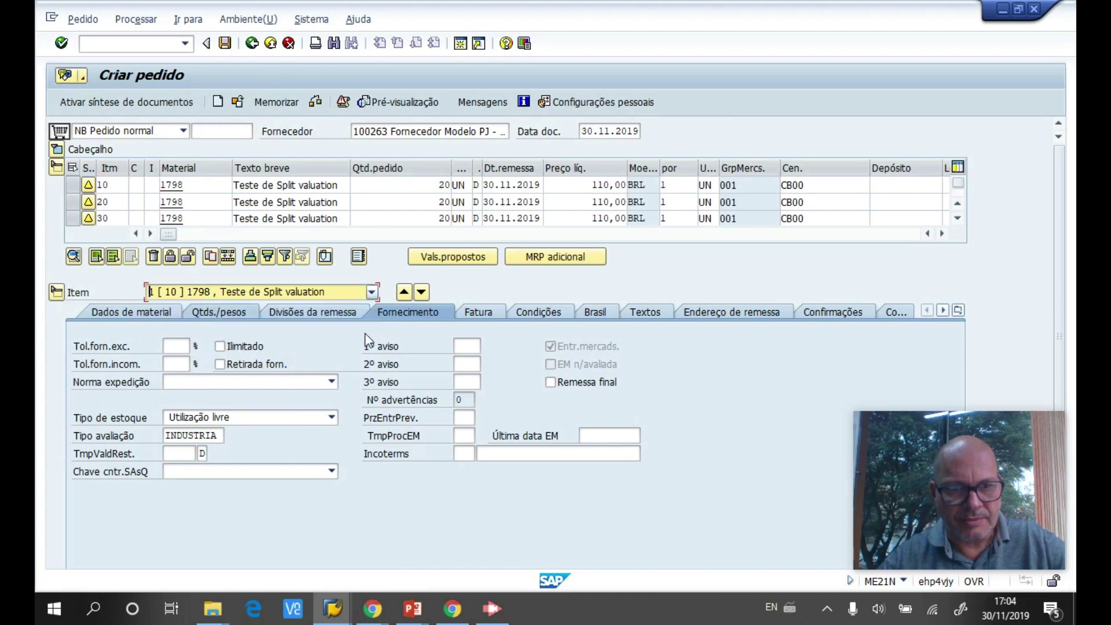
click(609, 313)
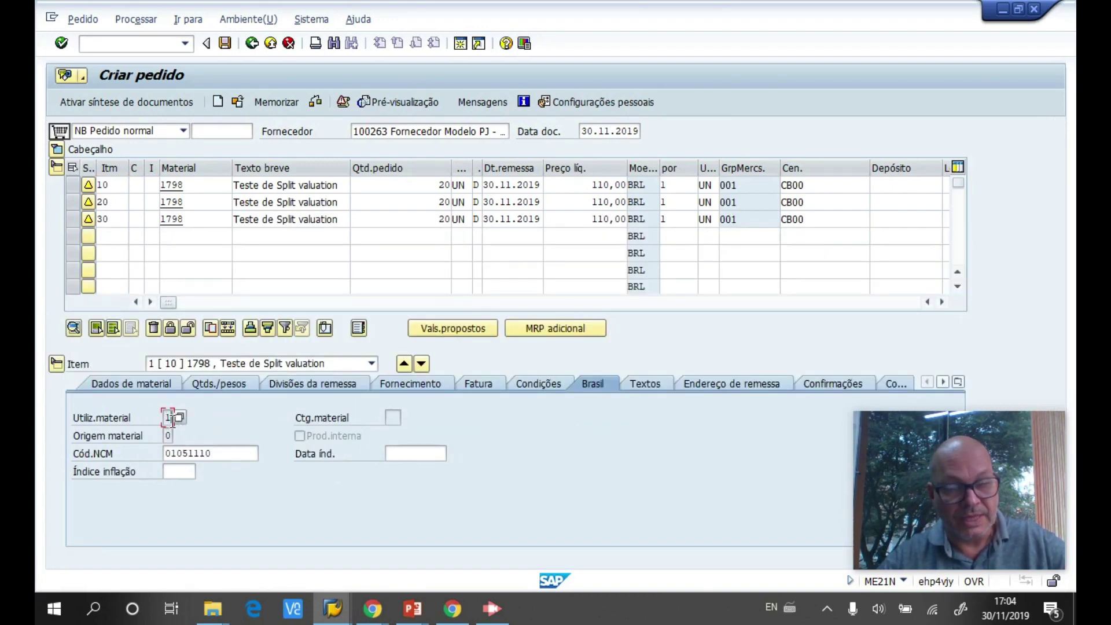
click(422, 364)
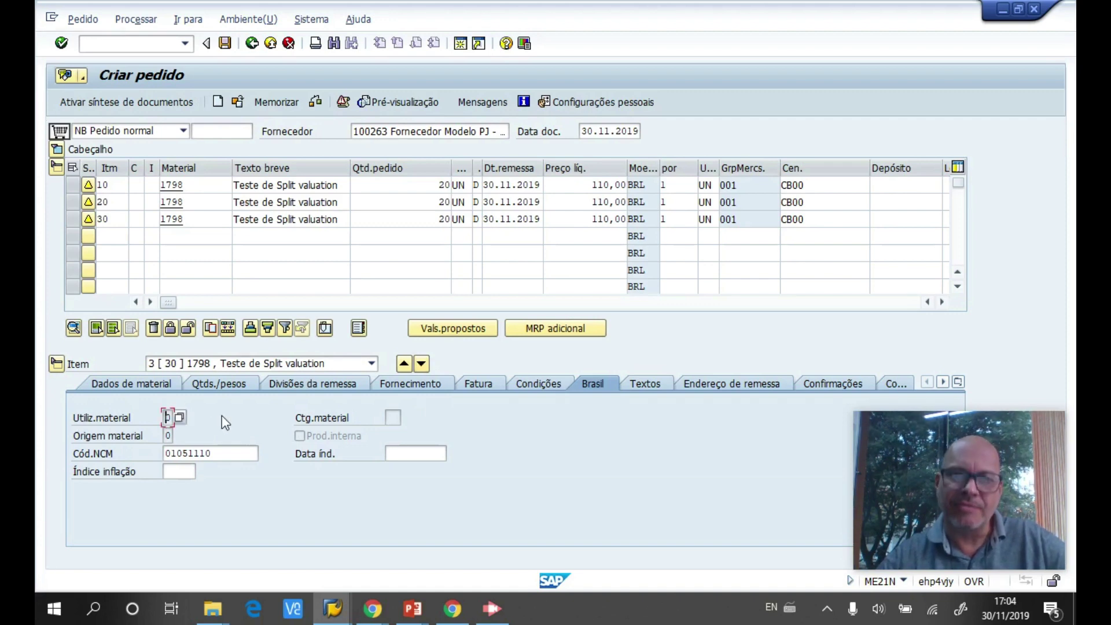
click(197, 223)
click(196, 207)
key(Up)
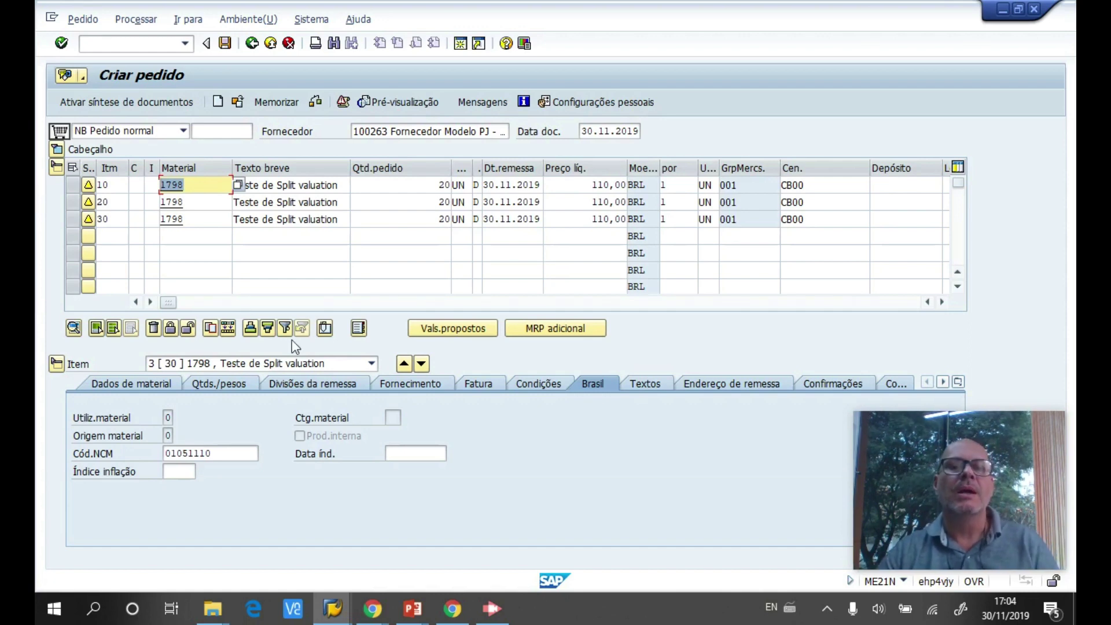
click(398, 385)
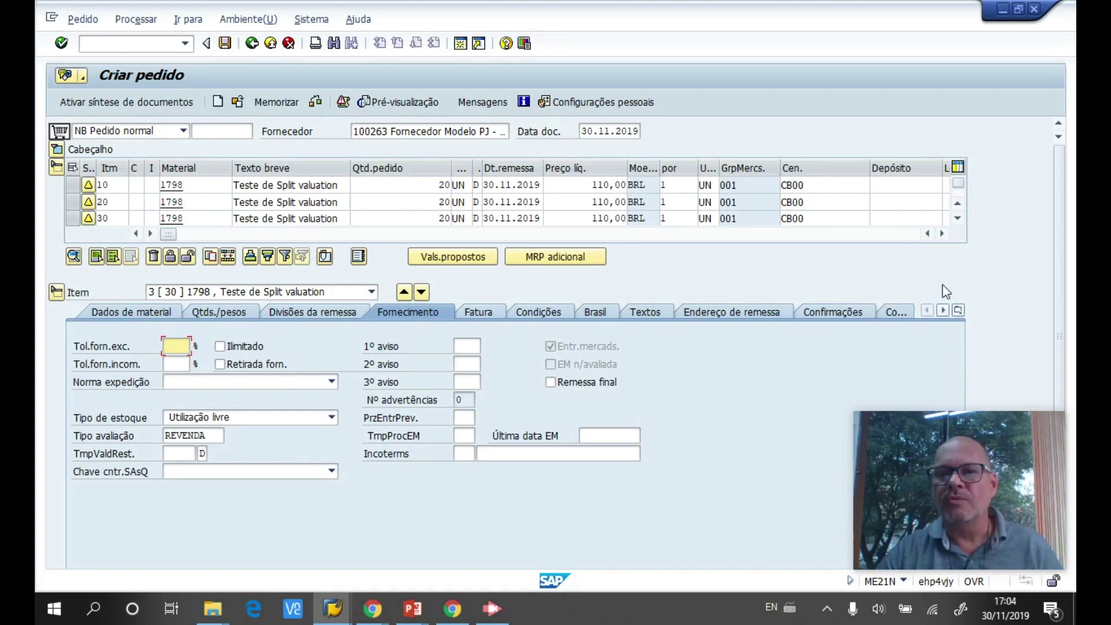
- Set storage location 0001 for all three items and save the purchase order
click(894, 185)
click(894, 198)
click(894, 202)
click(898, 216)
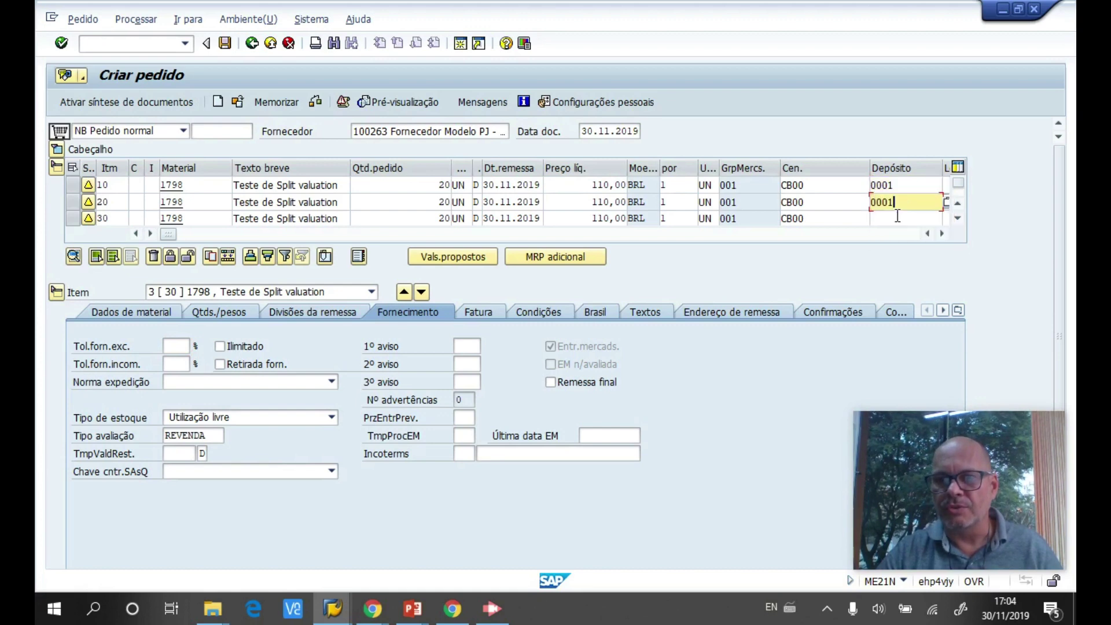
click(898, 216)
click(891, 230)
key(Return)
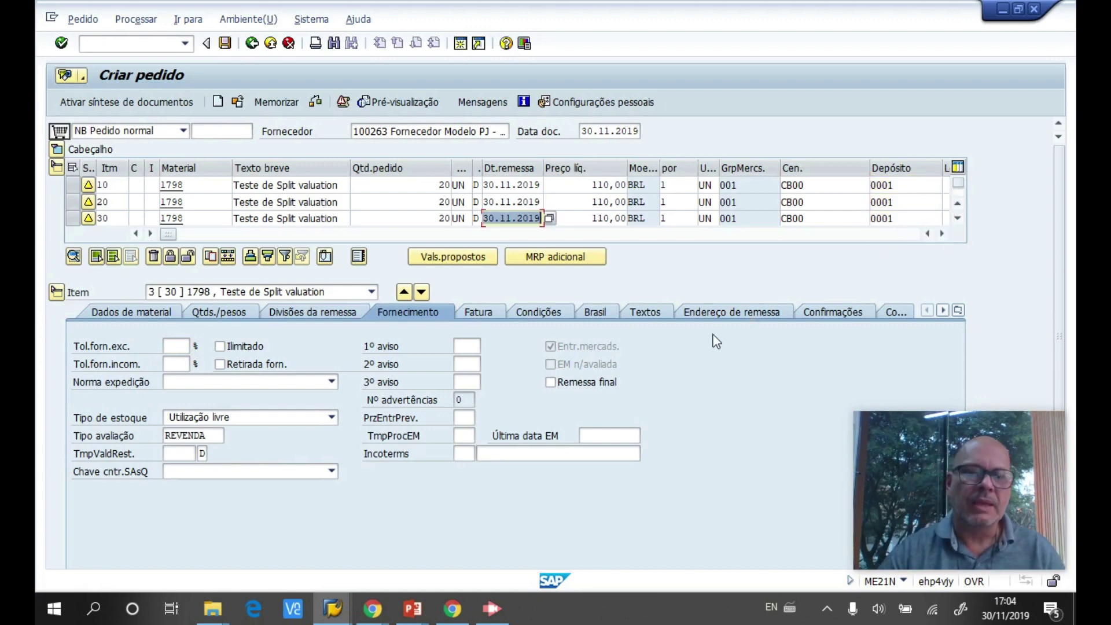
click(226, 44)
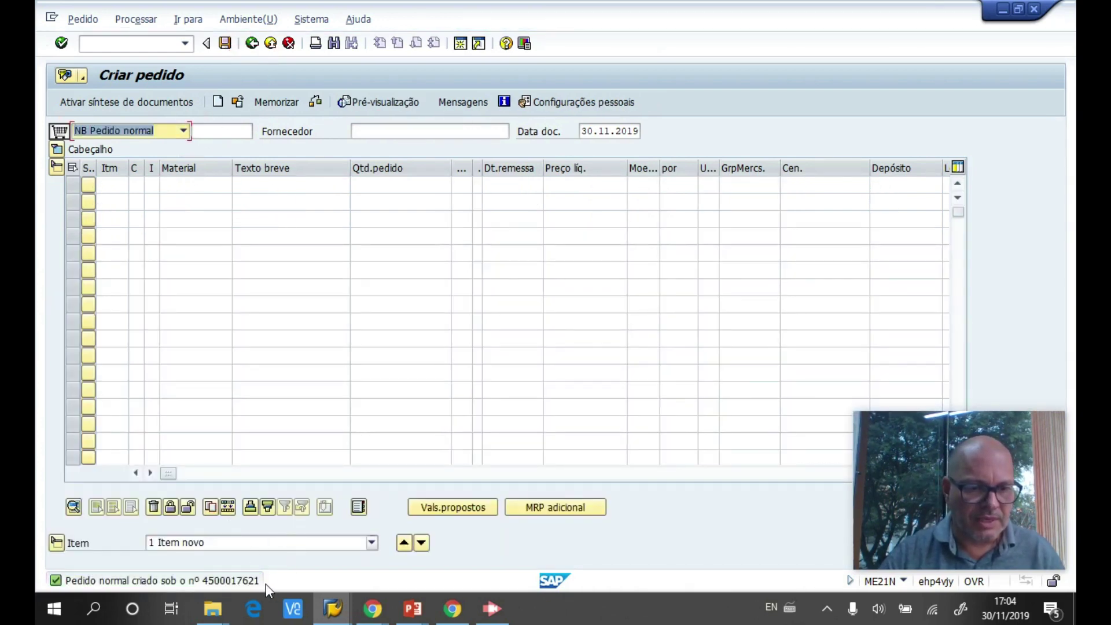
- Display the saved purchase order, and leave it to open transaction MIGO
click(240, 102)
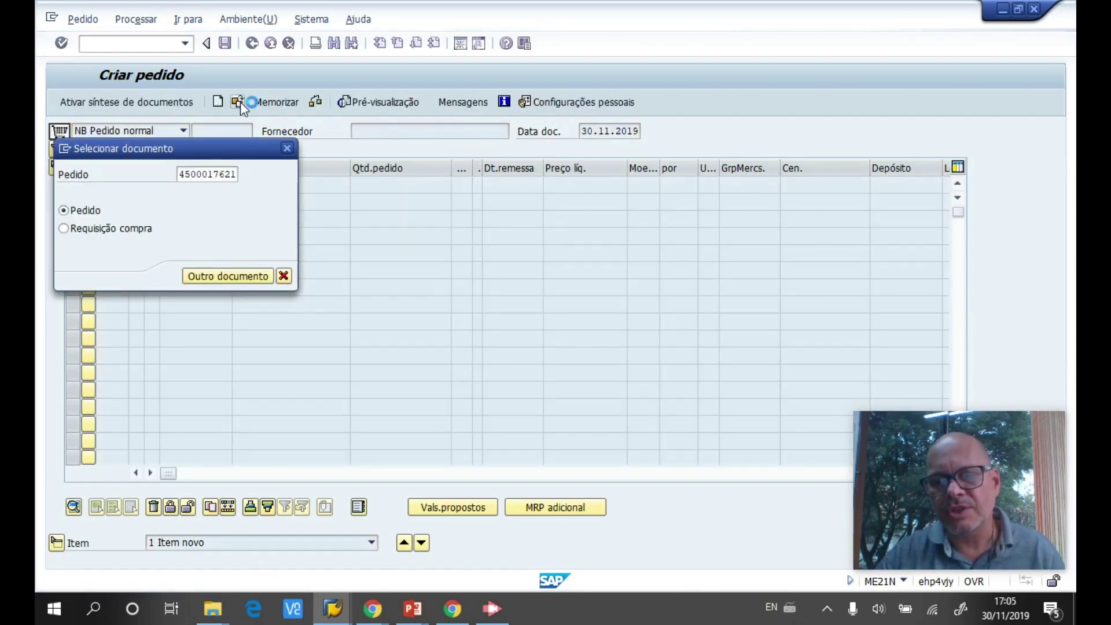
key(Return)
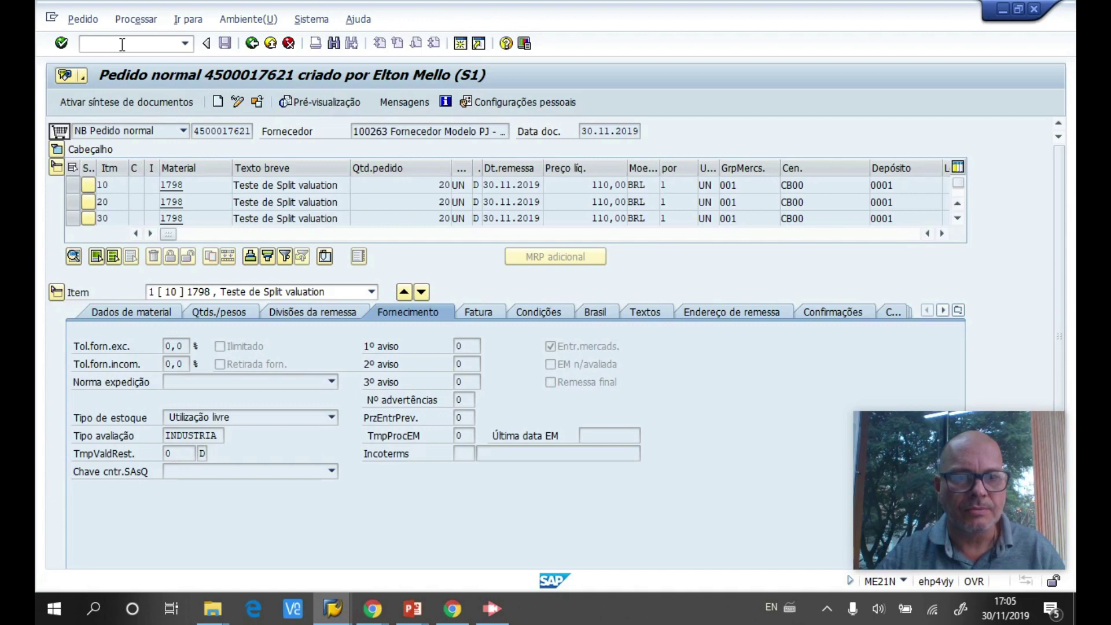
key(F3)
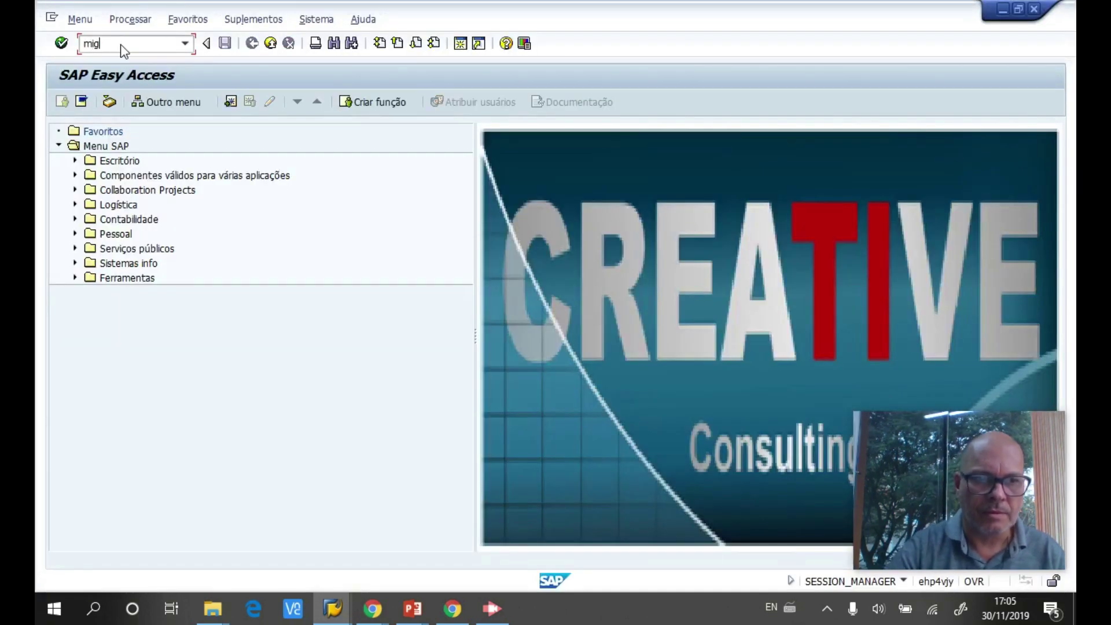
key(Return)
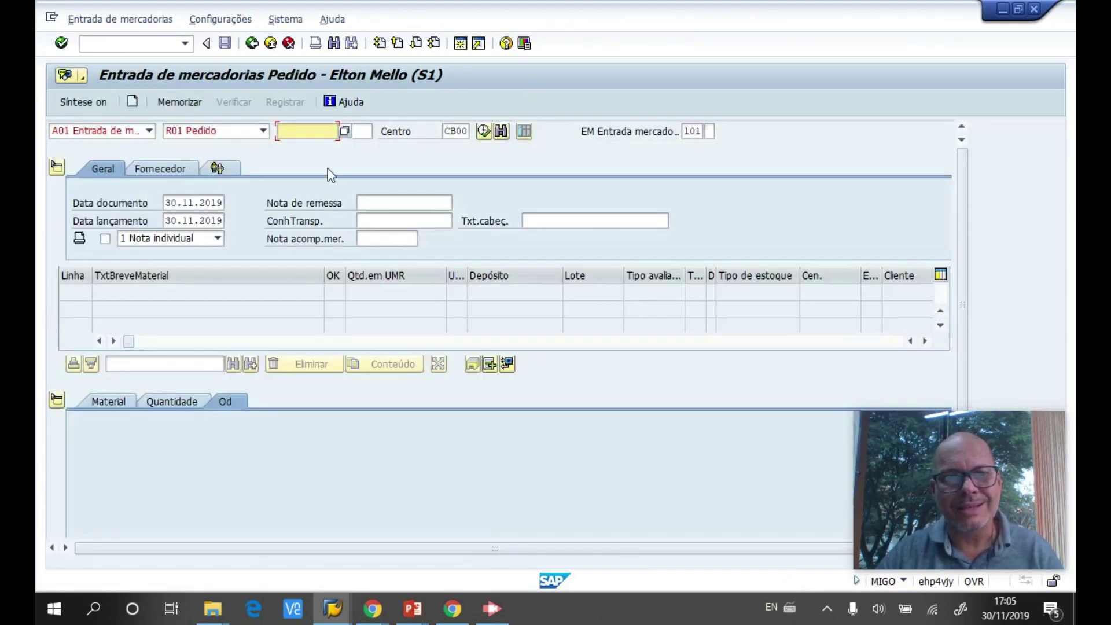
- Load the saved purchase order into the goods receipt and enter its last five digits as the delivery note
key(ctrl+v)
key(Return)
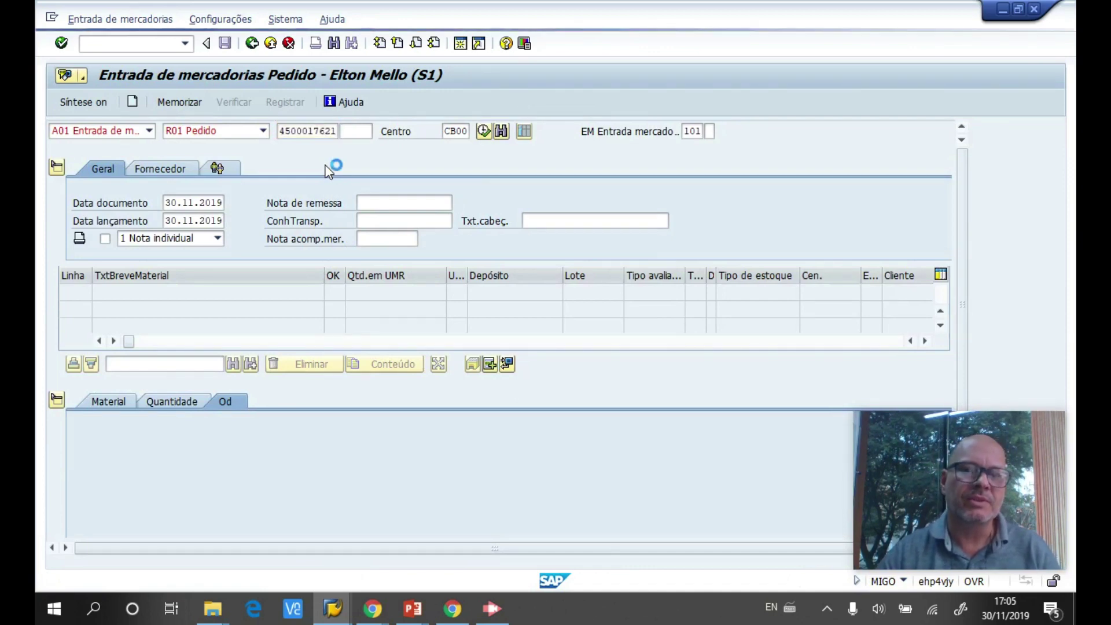
click(382, 203)
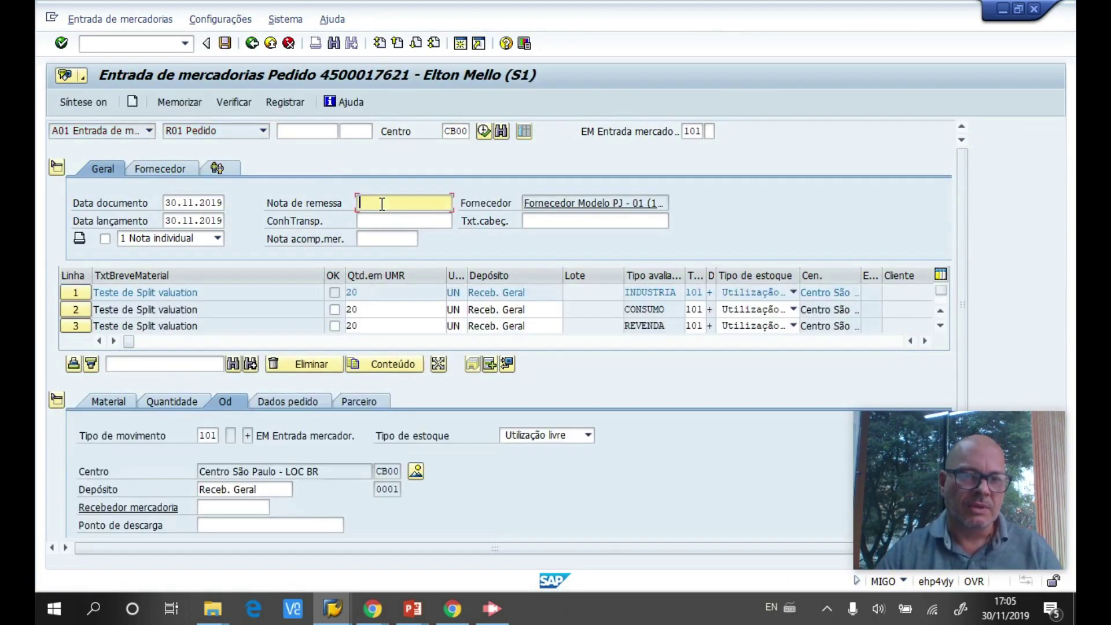
text(17621)
key(Return)
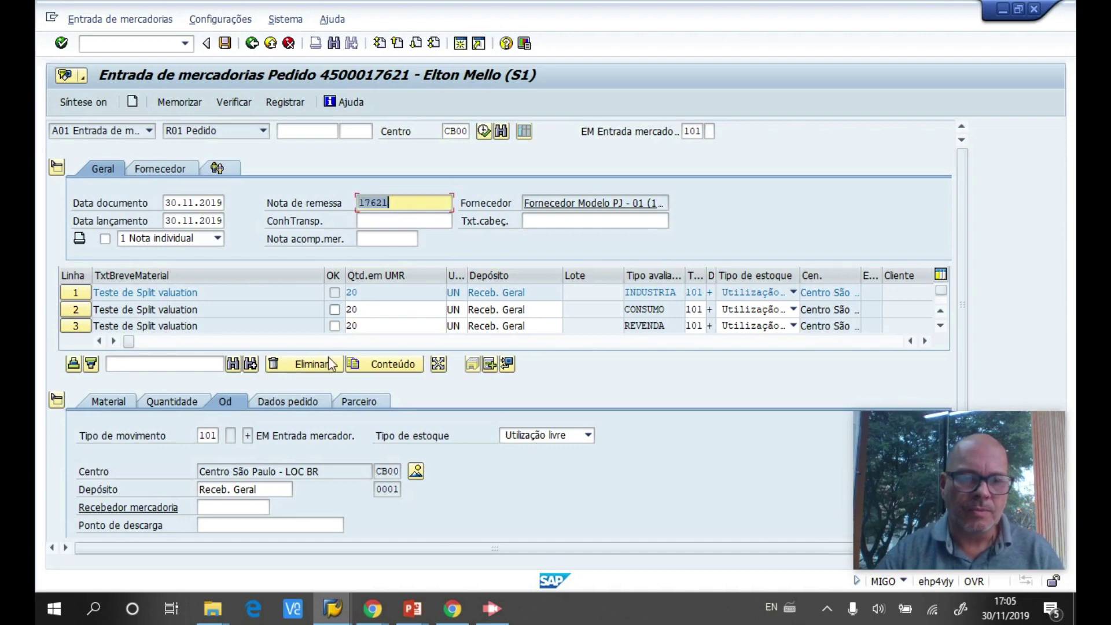
- Mark all three goods receipt items as OK and check the document
click(335, 310)
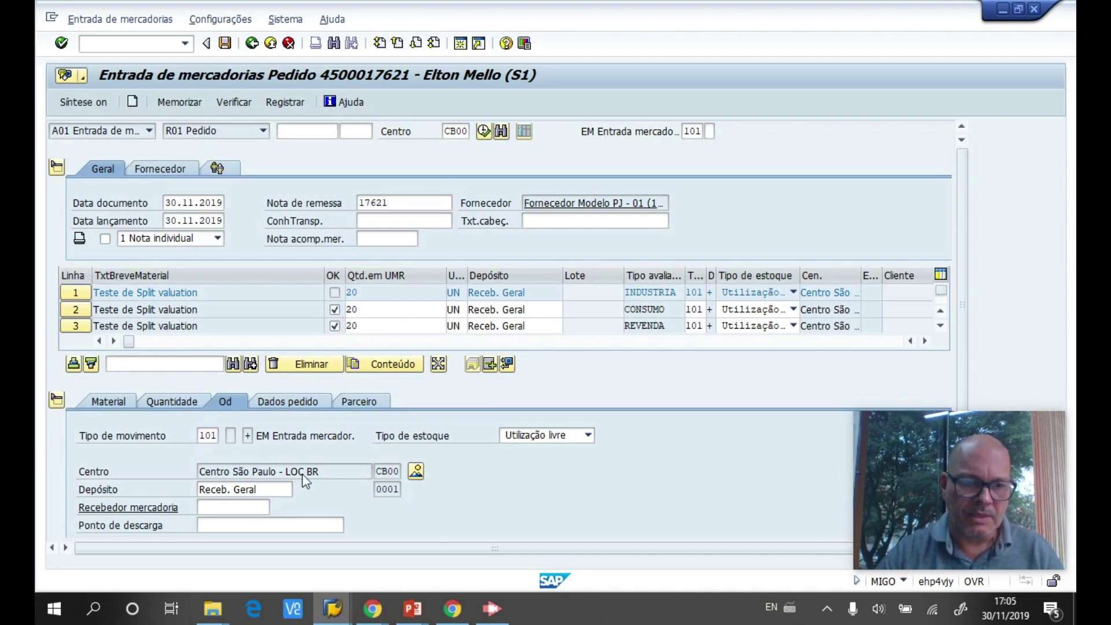
scroll(962, 368, down, 2)
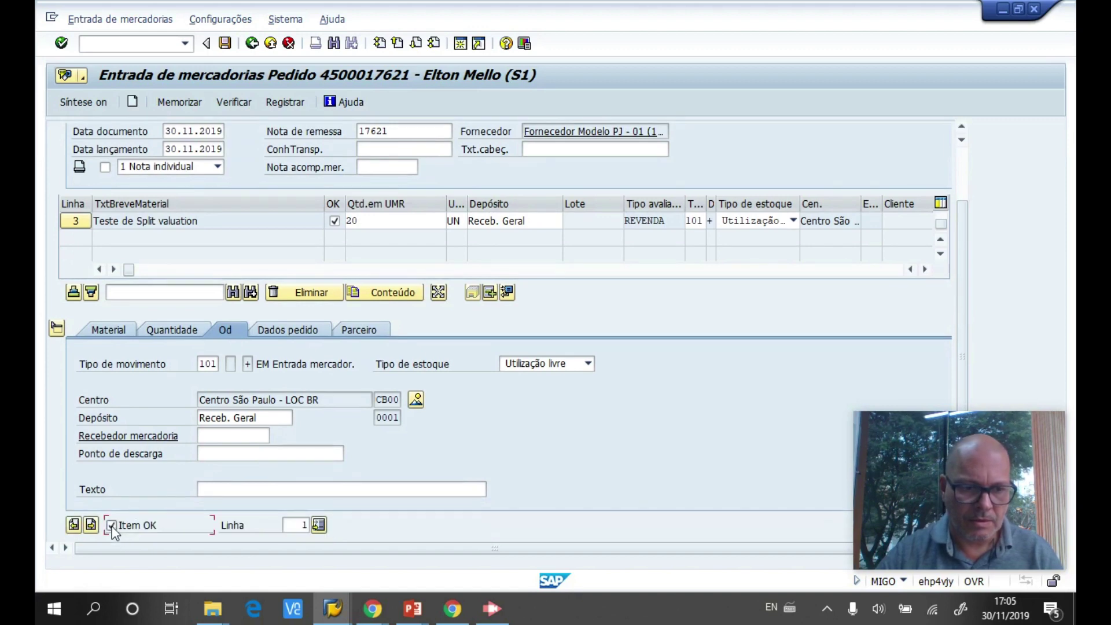
scroll(44, 474, up, 2)
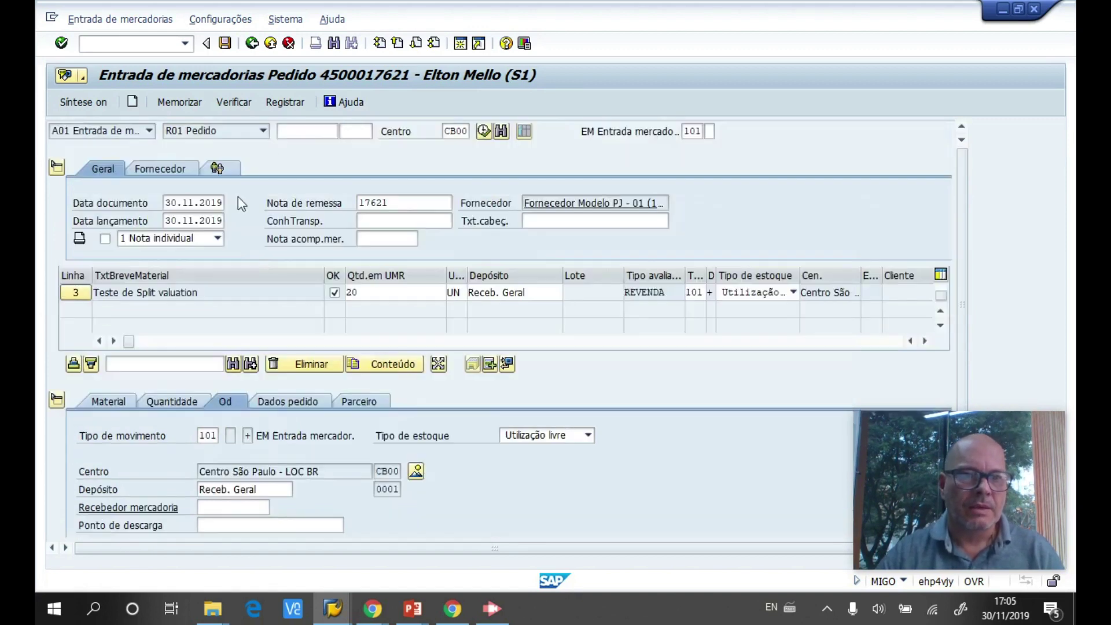
click(246, 103)
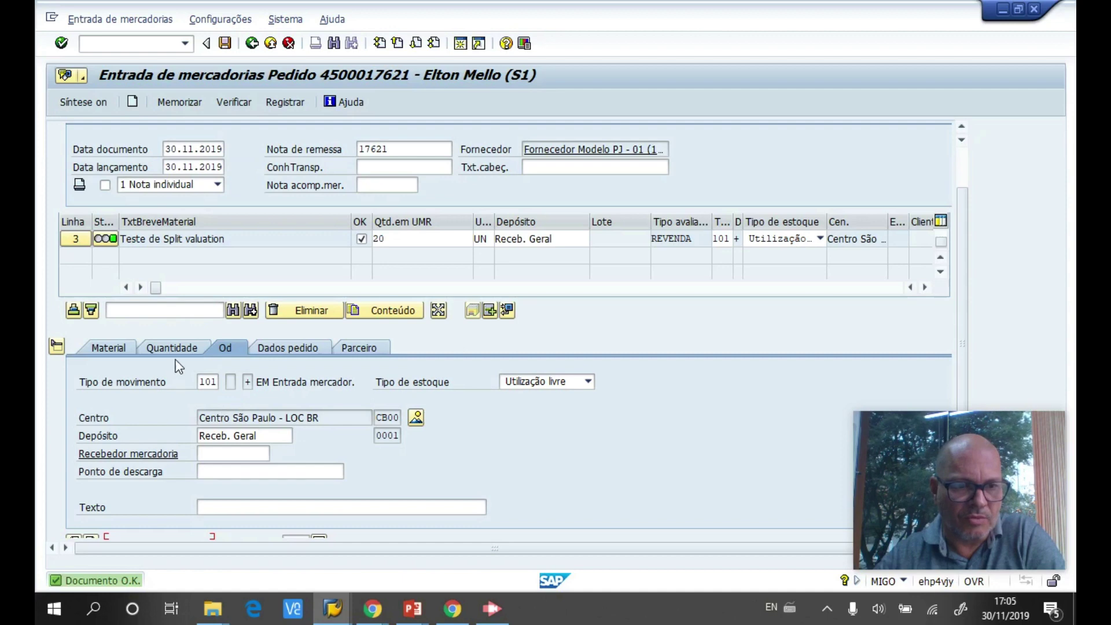
- Review the valuation type in each item's material data and post the goods receipt
click(113, 349)
drag(195, 383, 329, 399)
key(Tab)
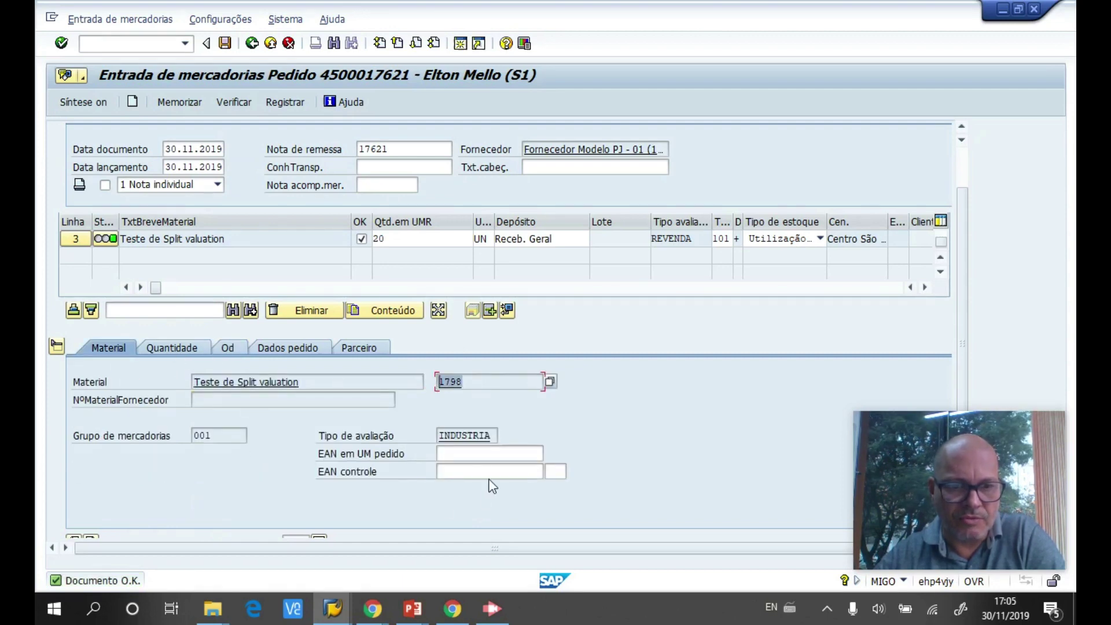
key(Tab)
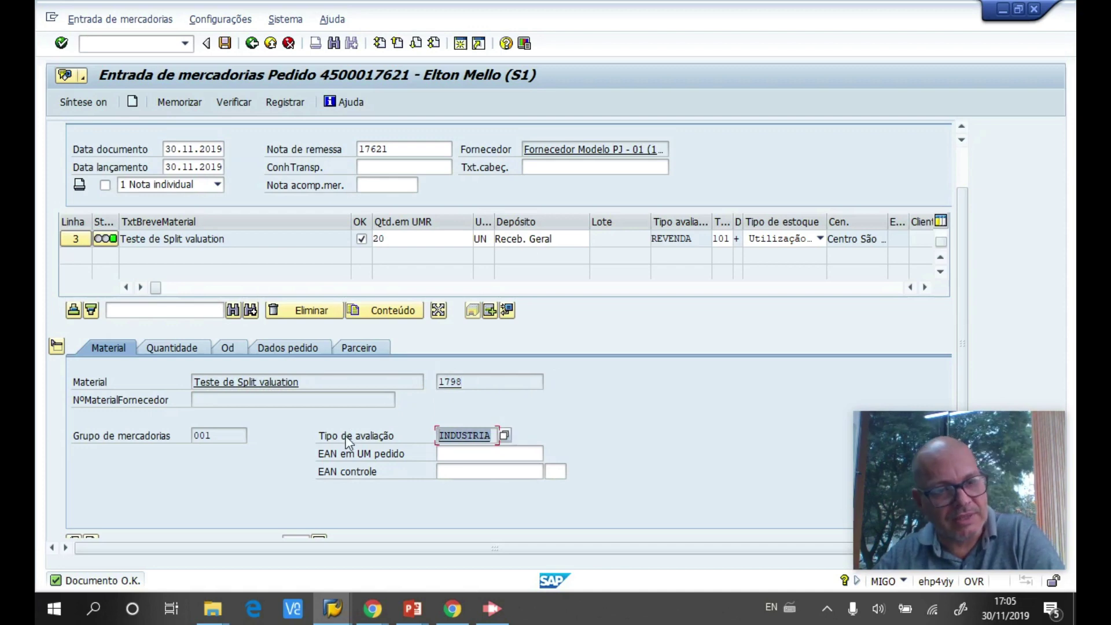
click(94, 539)
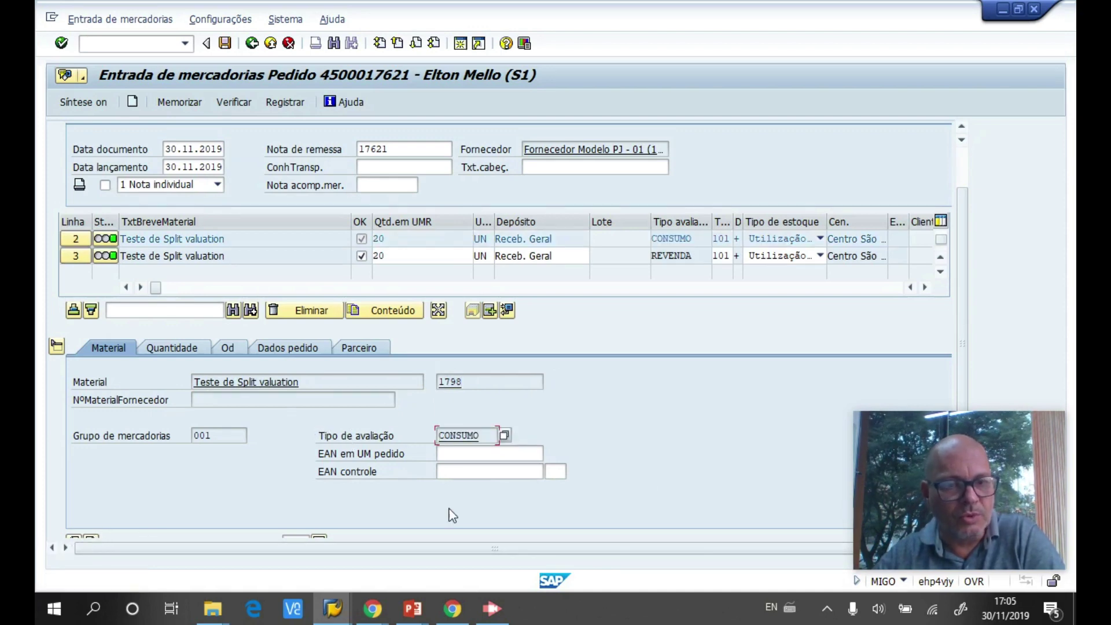
double_click(496, 436)
click(90, 539)
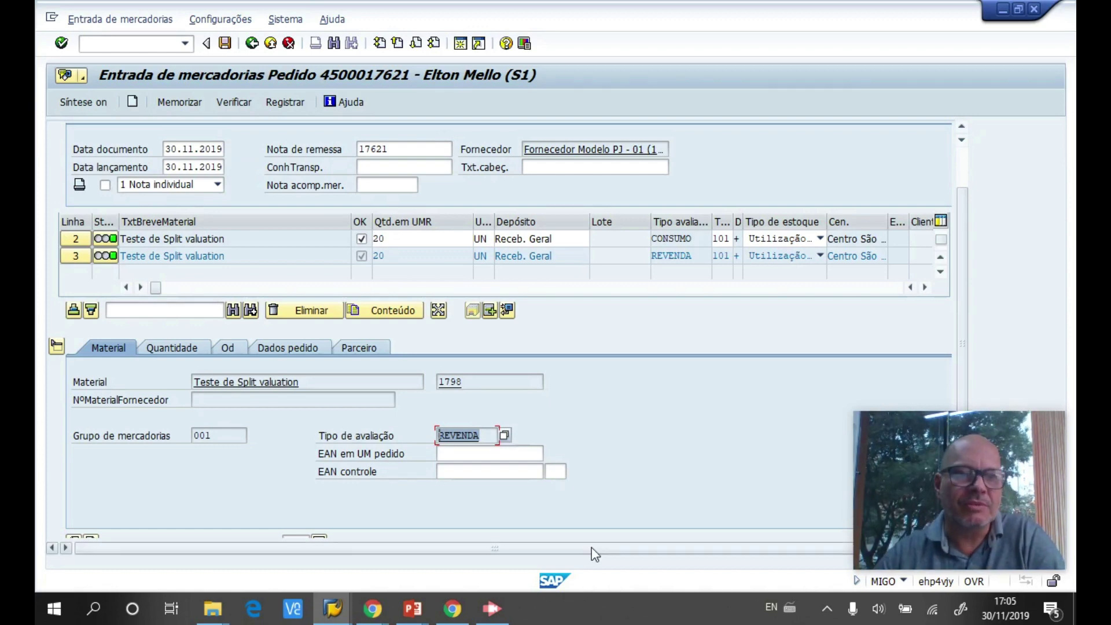
click(225, 43)
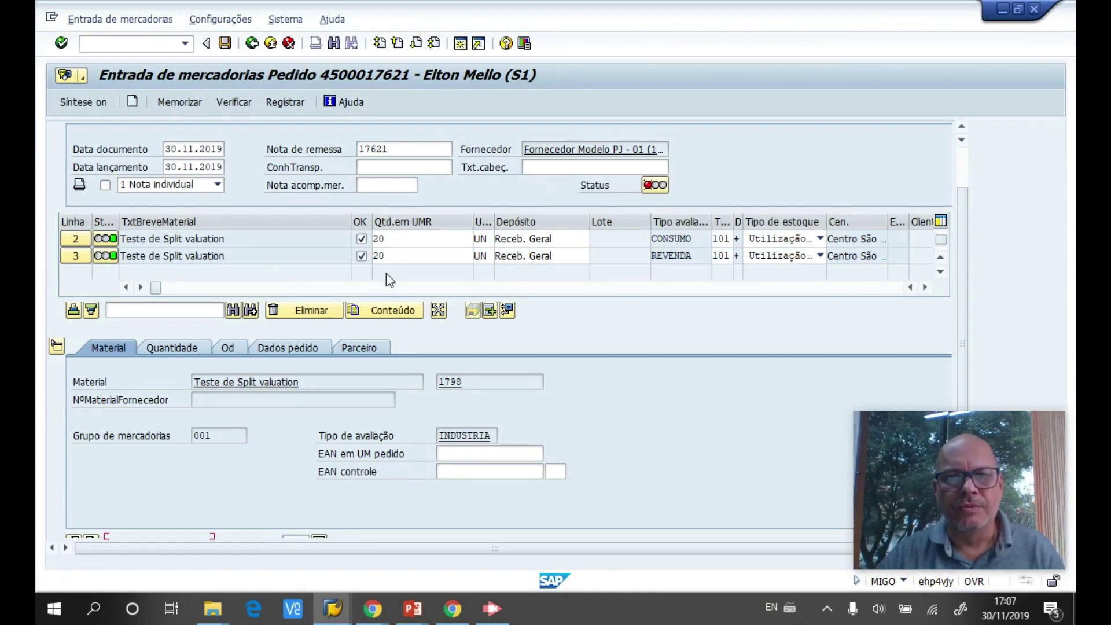
click(226, 45)
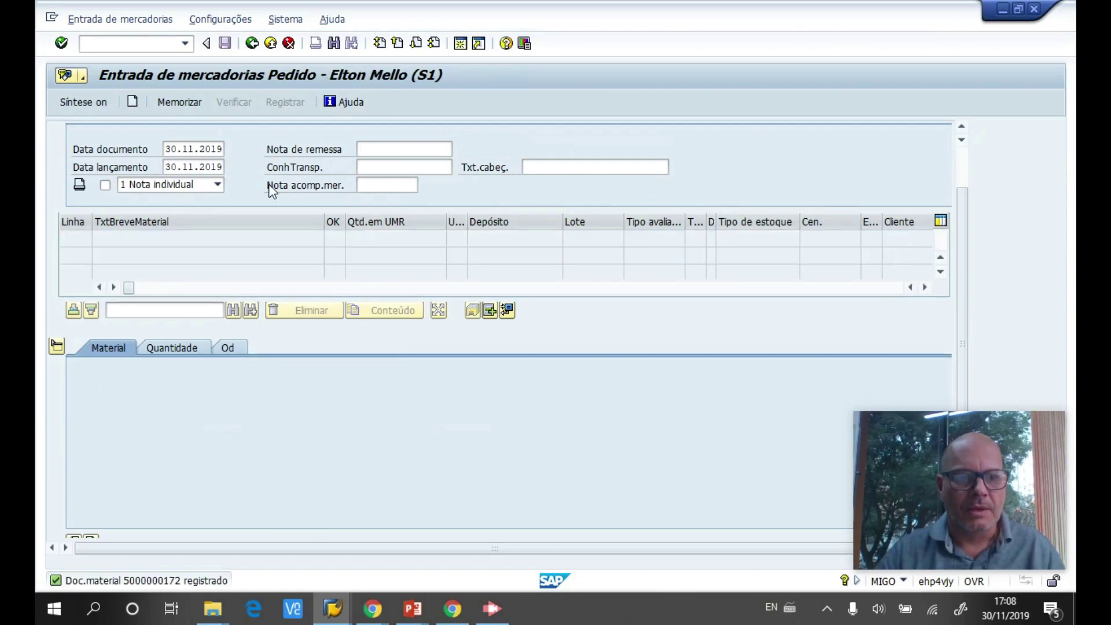
- Open transaction MB52 in place of MIGO and examine the stock of material 1798 in plant CB00 by valuation type
click(135, 41)
text(/nmb52)
key(Return)
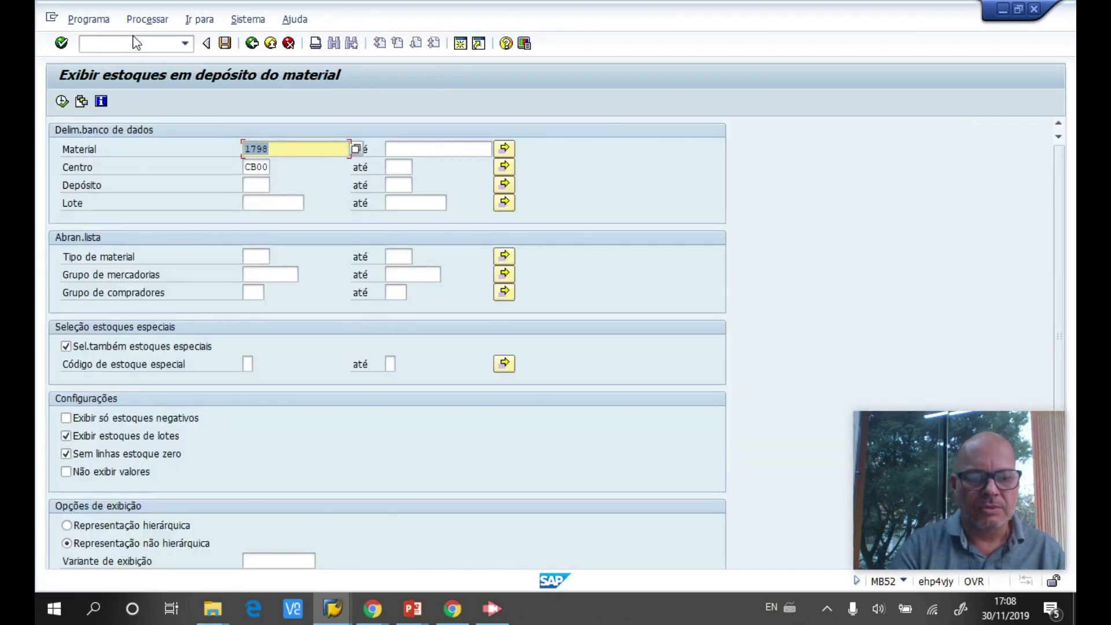
key(F8)
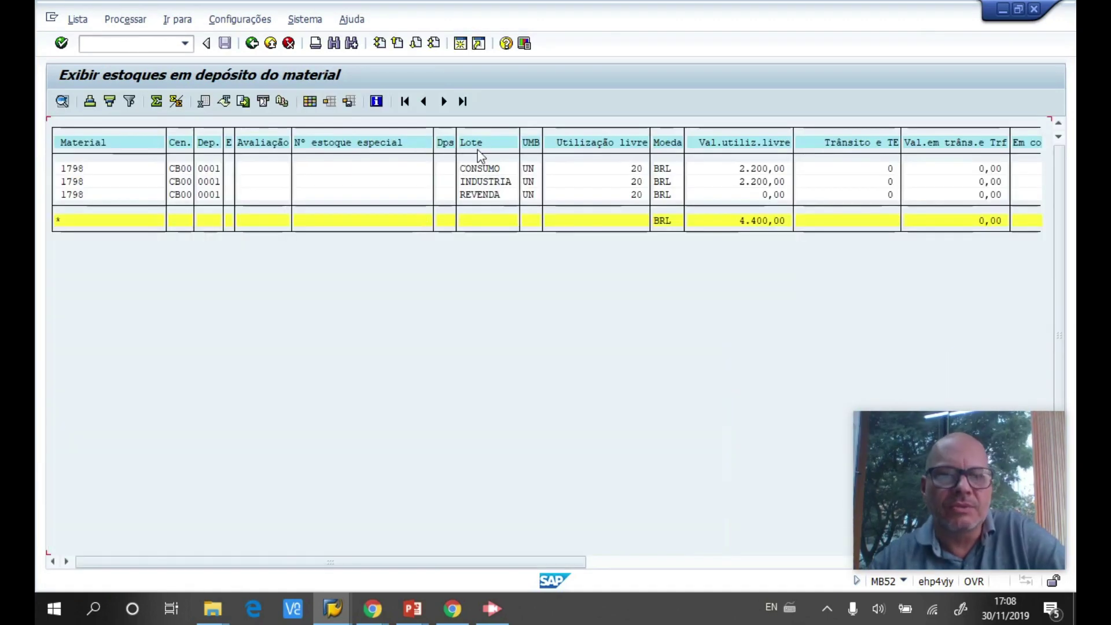
click(506, 192)
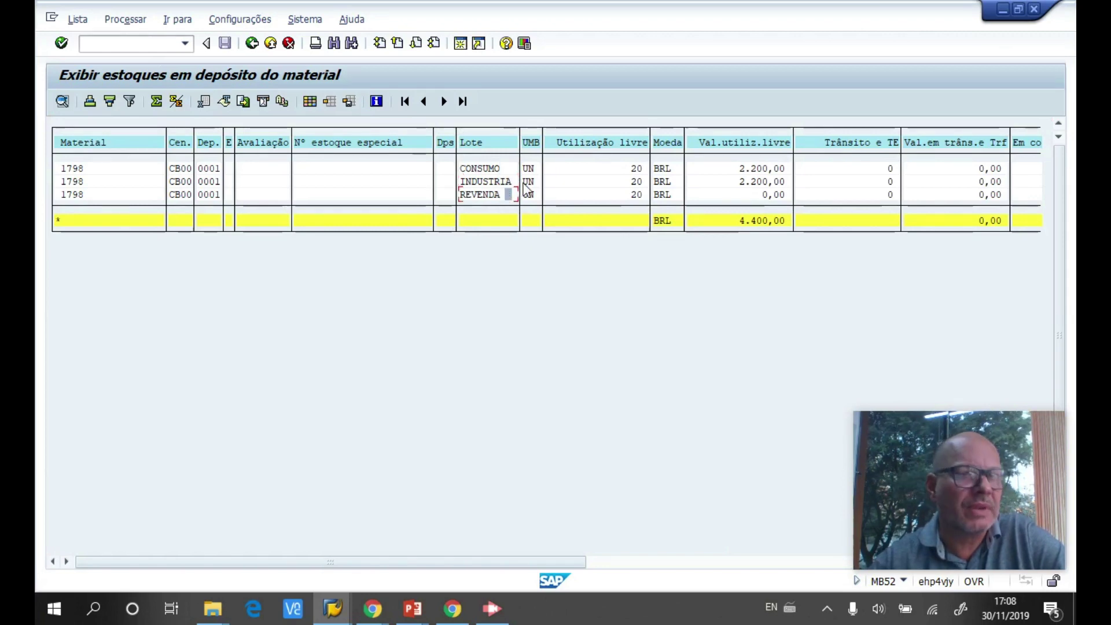
click(623, 195)
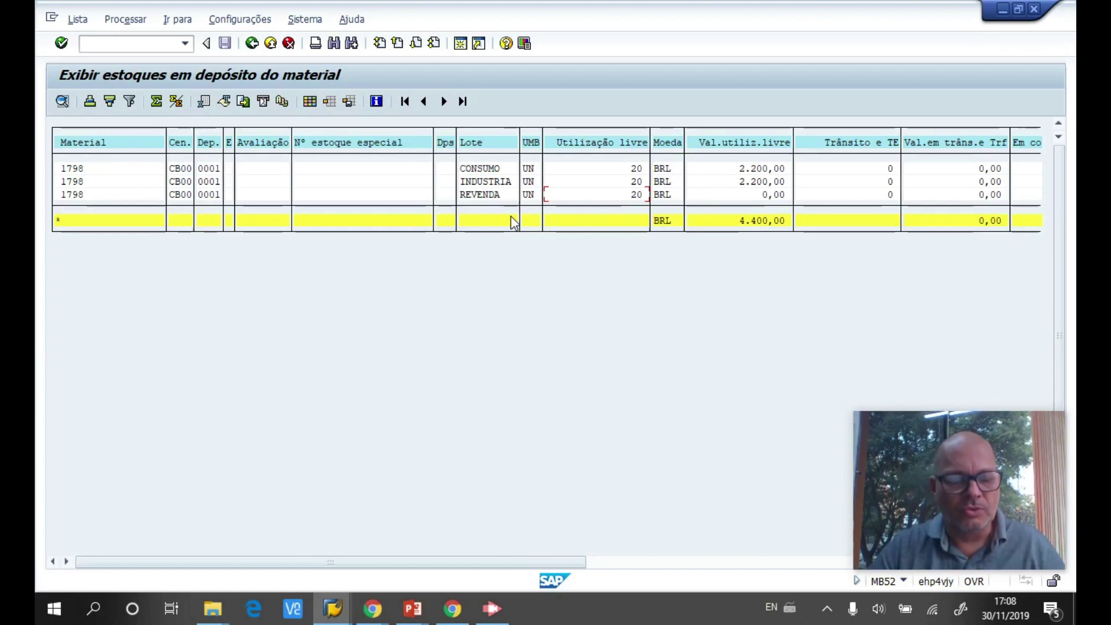
- Switch back to the purchase order and review the material usage and tax code fields of items 10 and 20
key(alt+Tab)
key(Tab)
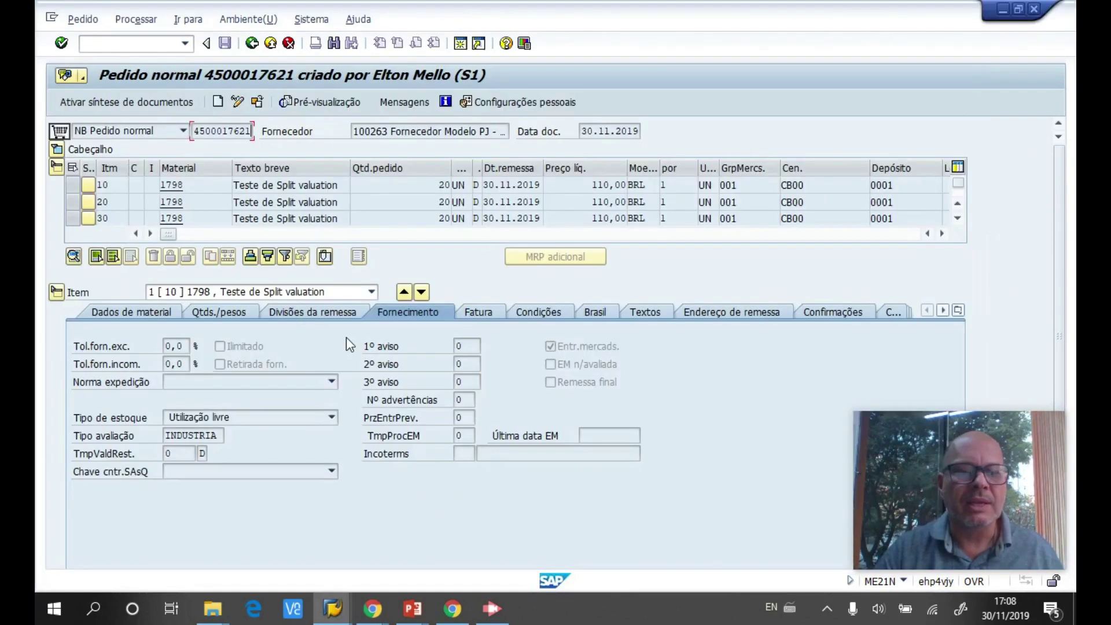
click(588, 315)
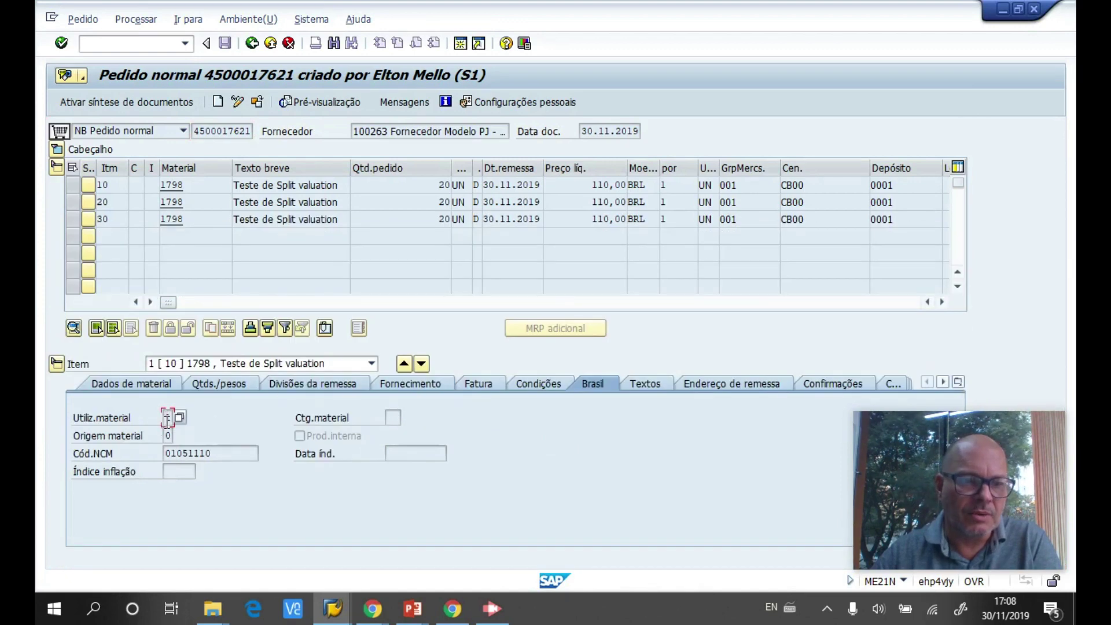
click(478, 385)
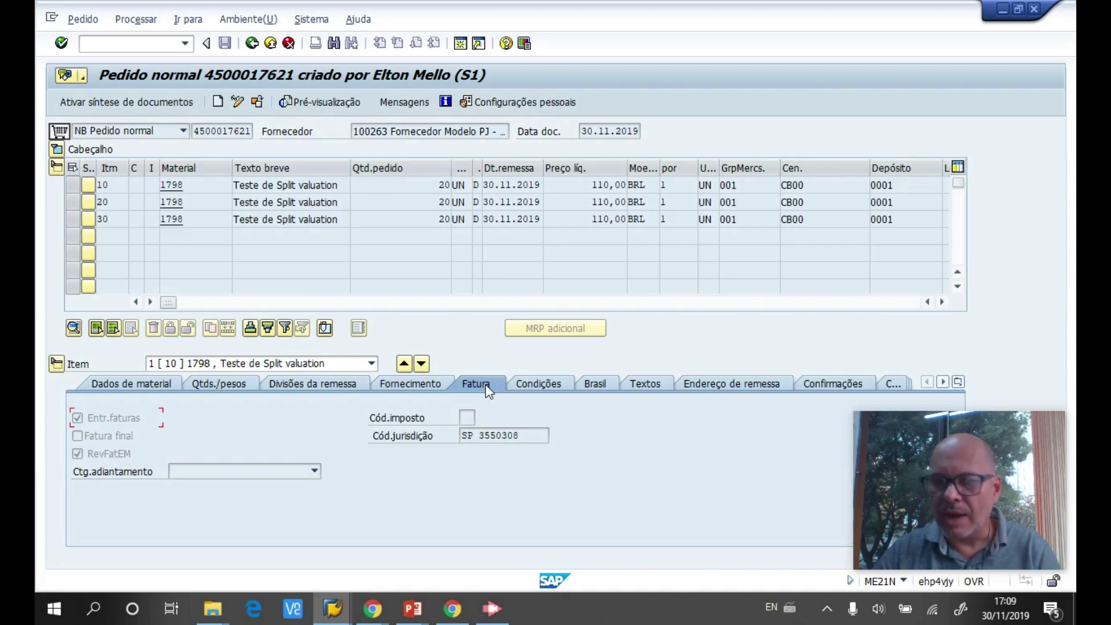
click(585, 384)
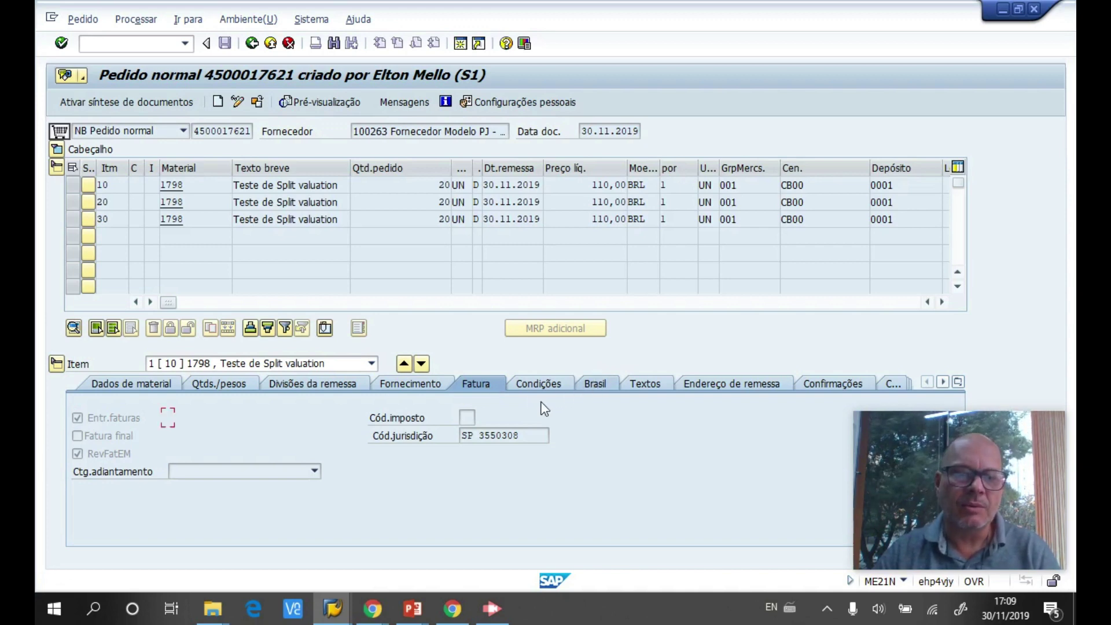
click(421, 363)
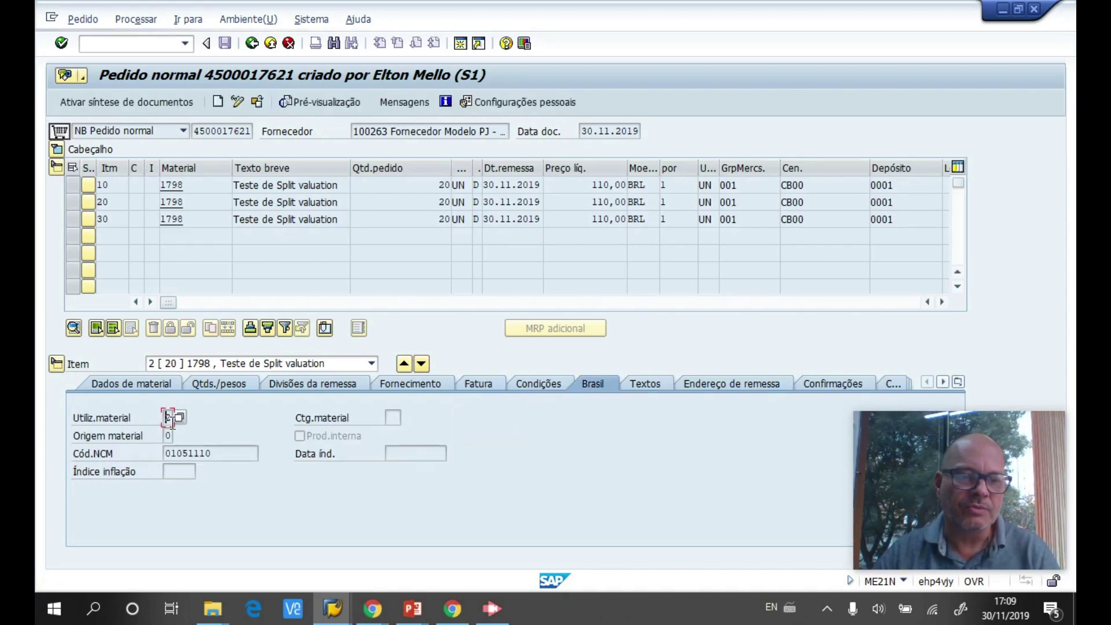
click(491, 387)
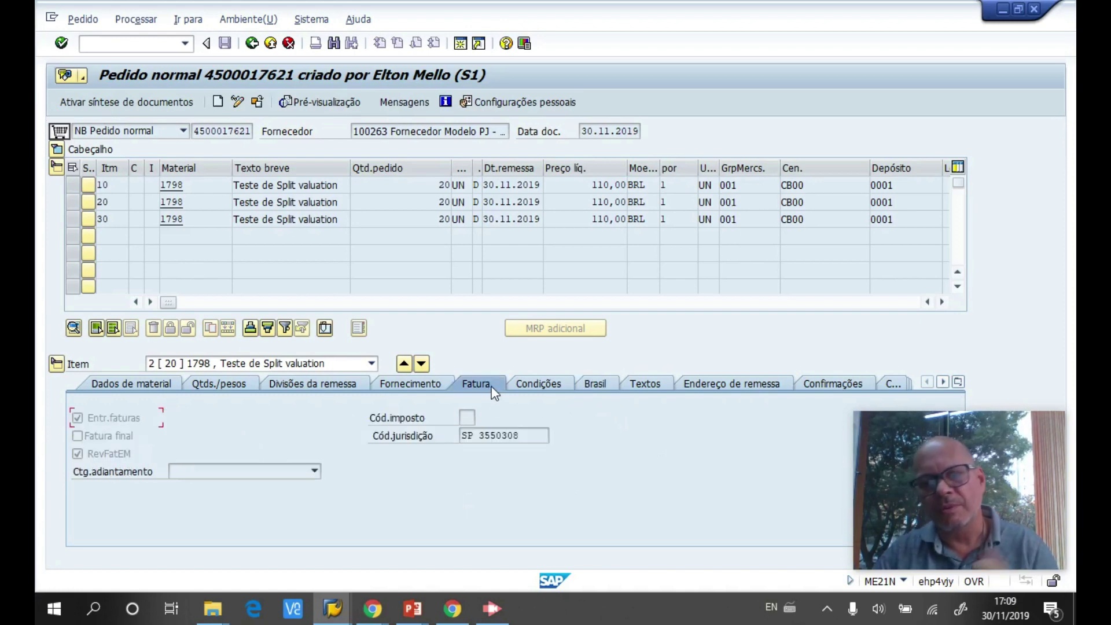